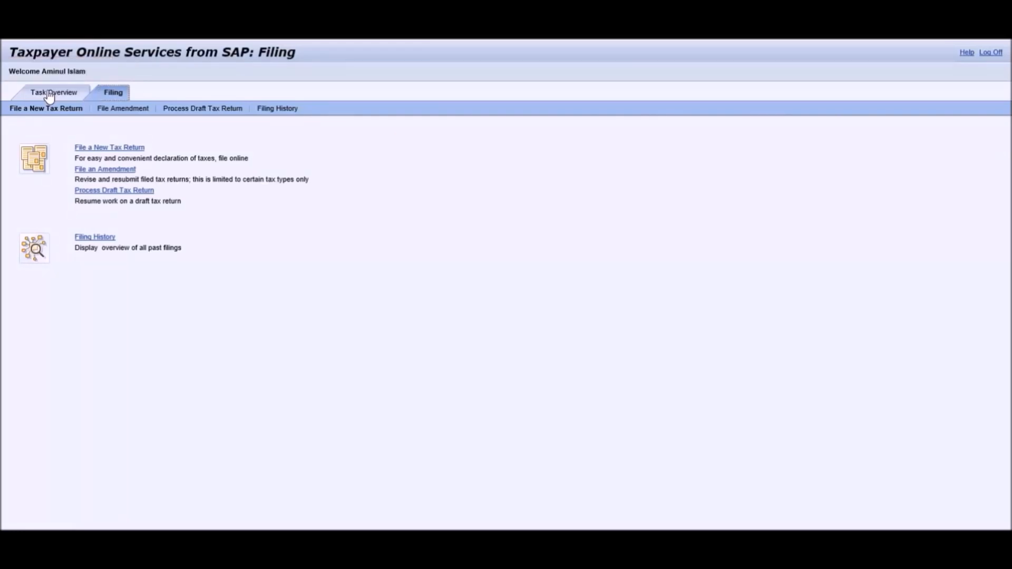
Resume the pending income tax return from Task Overview and select the Salaries subform row.
{"action": "left_click", "coordinate": [49, 95]}
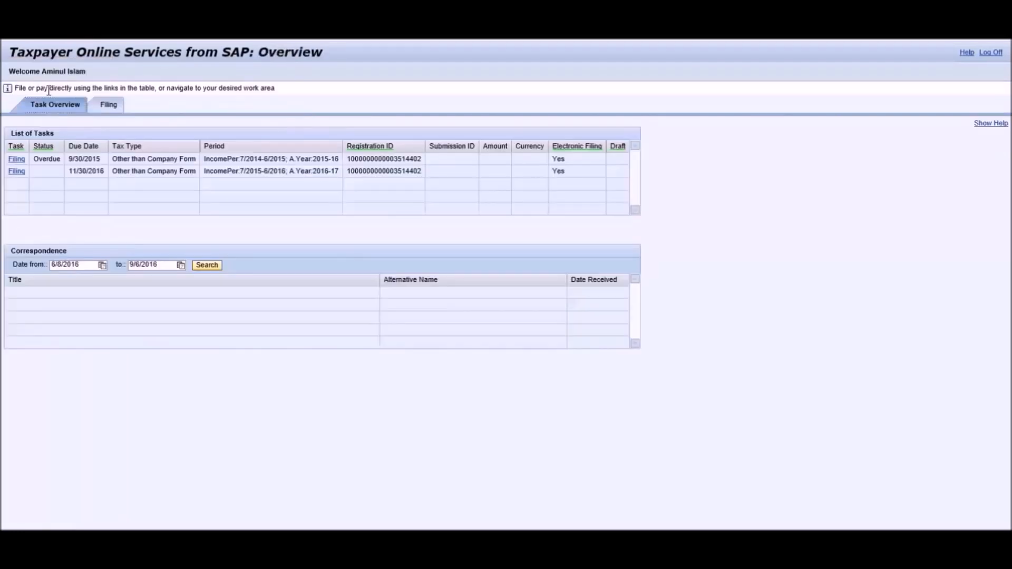
{"action": "left_click", "coordinate": [16, 172]}
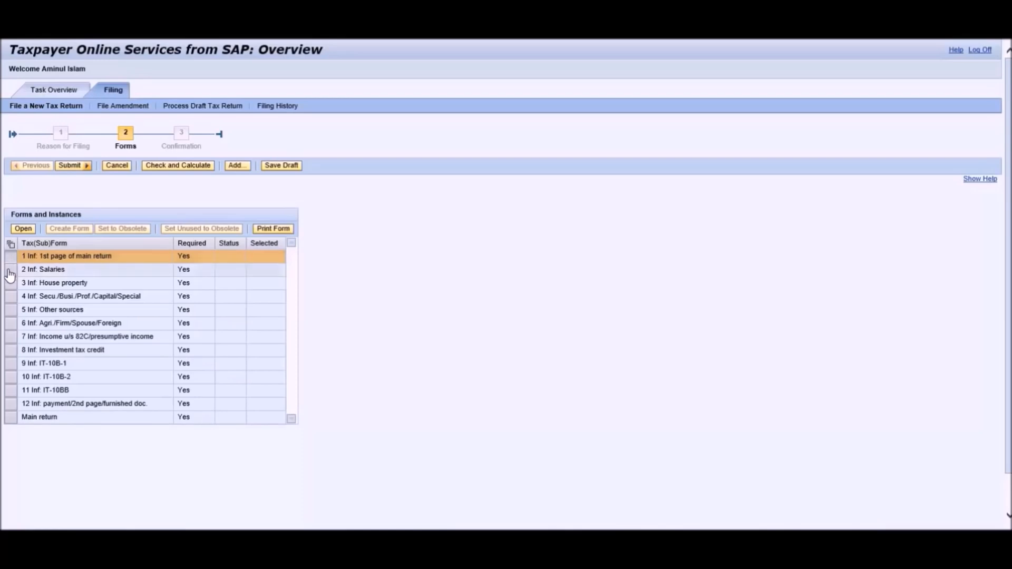
{"action": "left_click", "coordinate": [10, 271]}
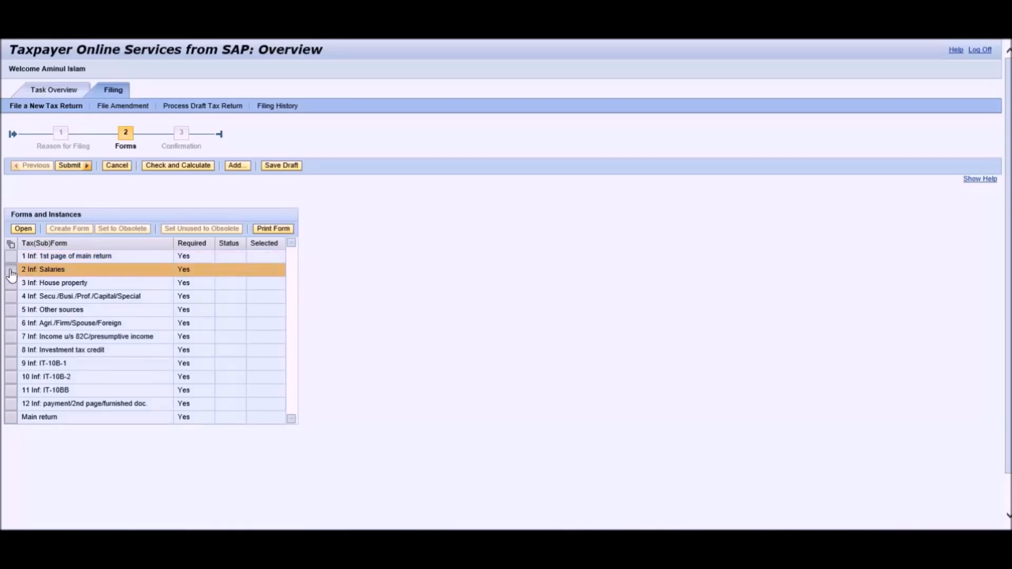
{"action": "left_click", "coordinate": [12, 285]}
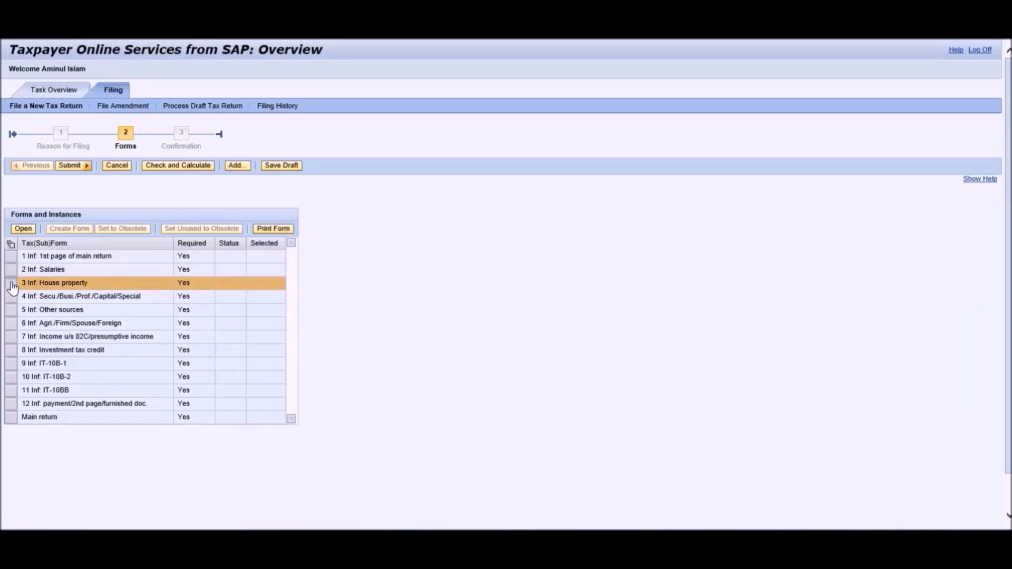
{"action": "left_click", "coordinate": [11, 297]}
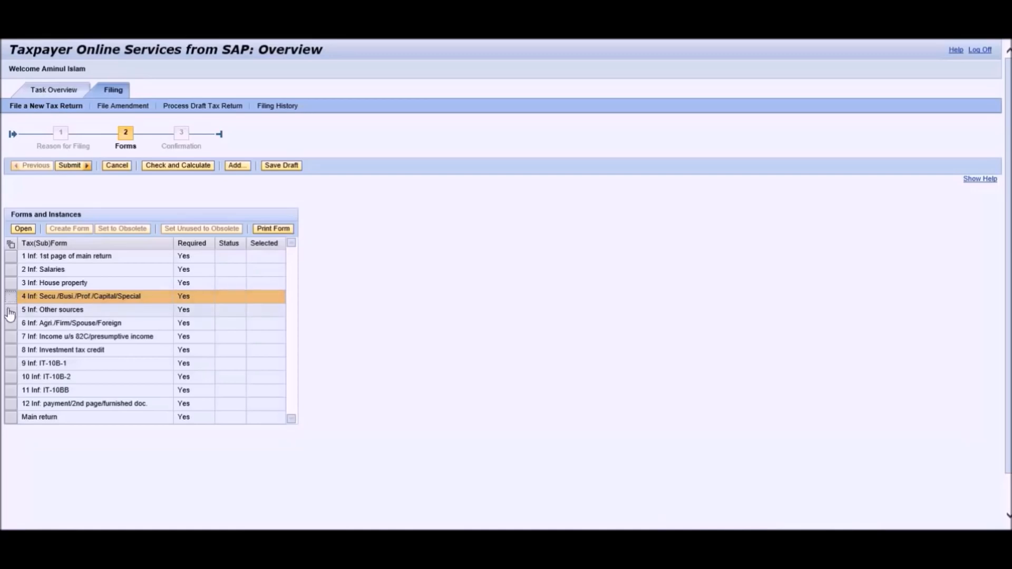
{"action": "left_click", "coordinate": [10, 312]}
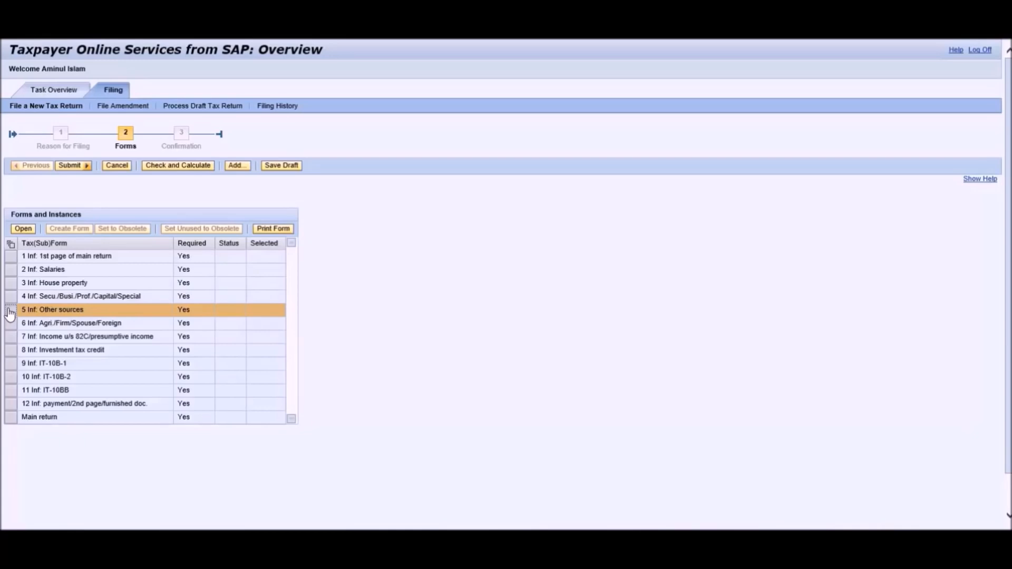
{"action": "left_click", "coordinate": [10, 325]}
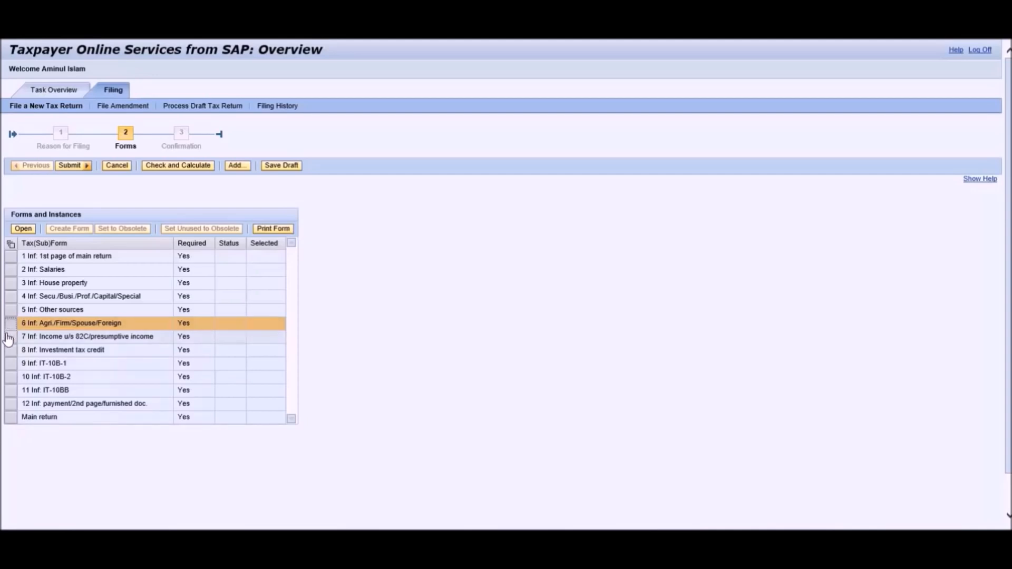
{"action": "left_click", "coordinate": [10, 338]}
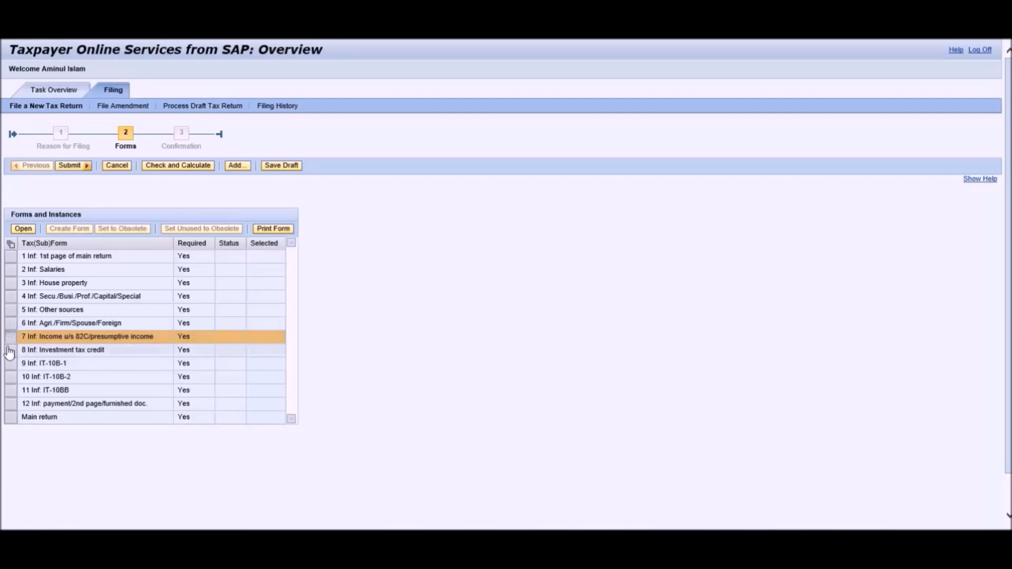
{"action": "left_click", "coordinate": [10, 351]}
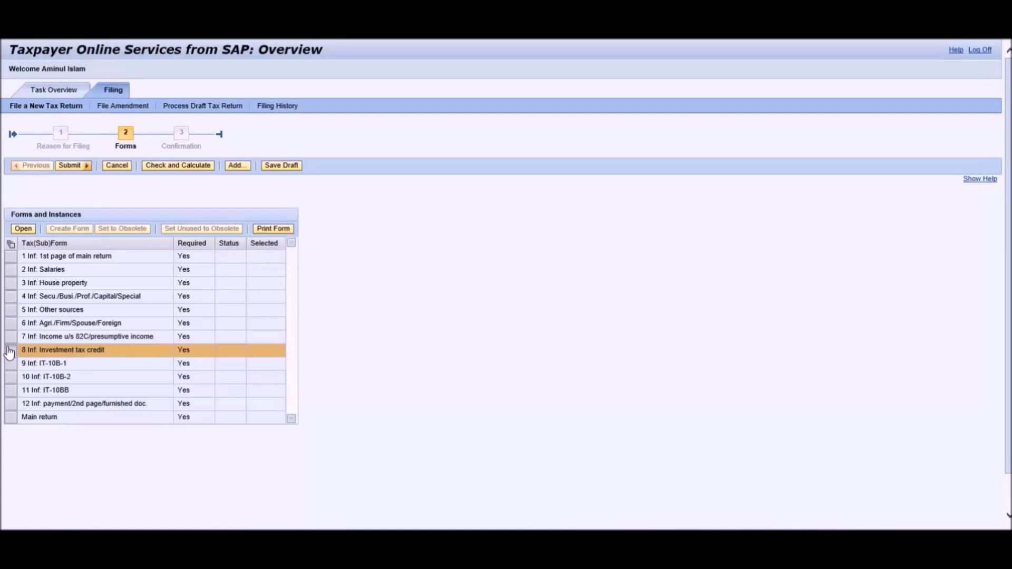
Step through the IT-10B-1, IT-10B-2, IT-10BB, payment page and Main return rows, then select row 1, the 1st page.
{"action": "left_click", "coordinate": [8, 364]}
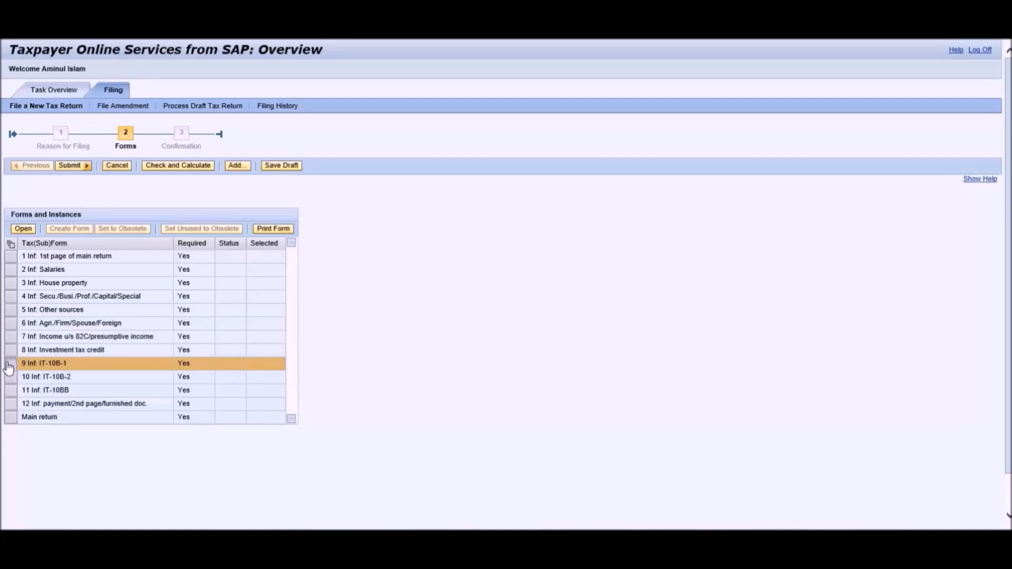
{"action": "left_click", "coordinate": [9, 377]}
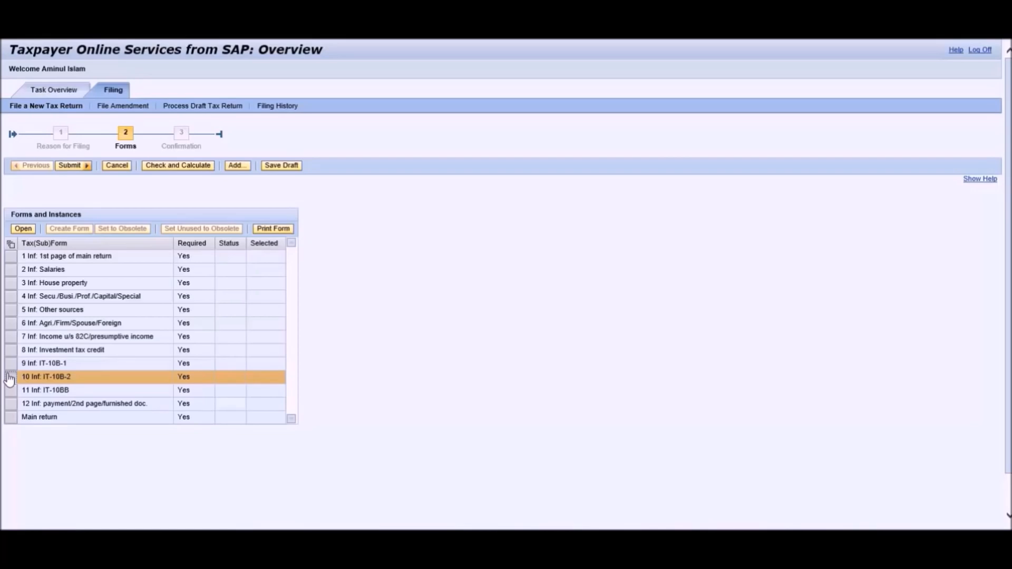
{"action": "left_click", "coordinate": [10, 391]}
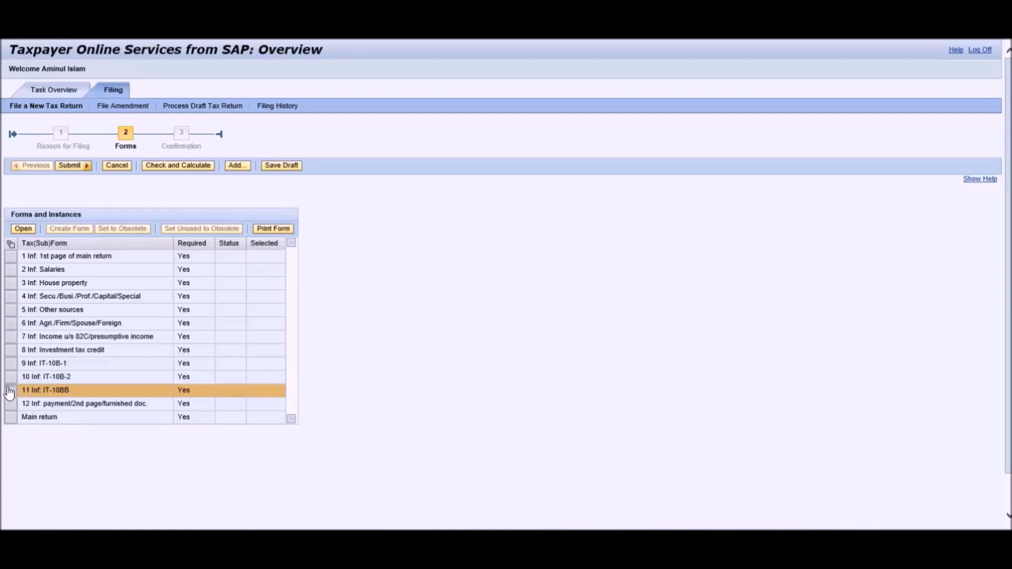
{"action": "left_click", "coordinate": [10, 404]}
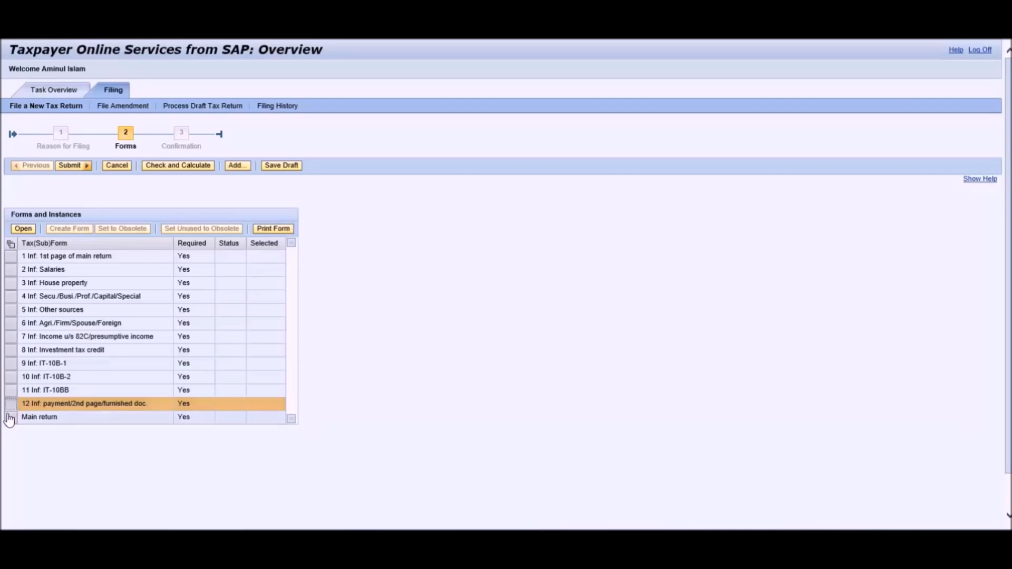
{"action": "left_click", "coordinate": [9, 418]}
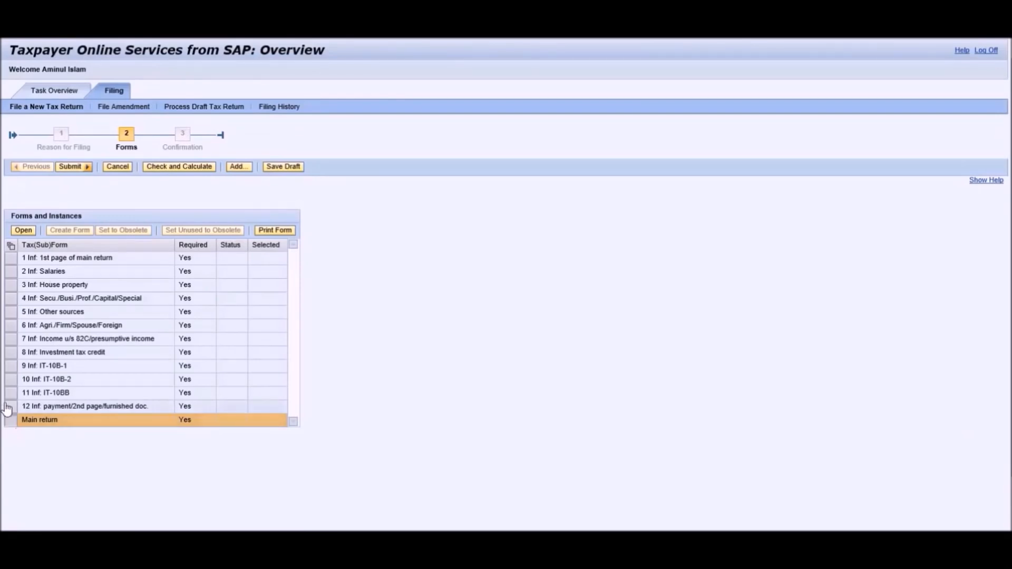
{"action": "left_click", "coordinate": [12, 259]}
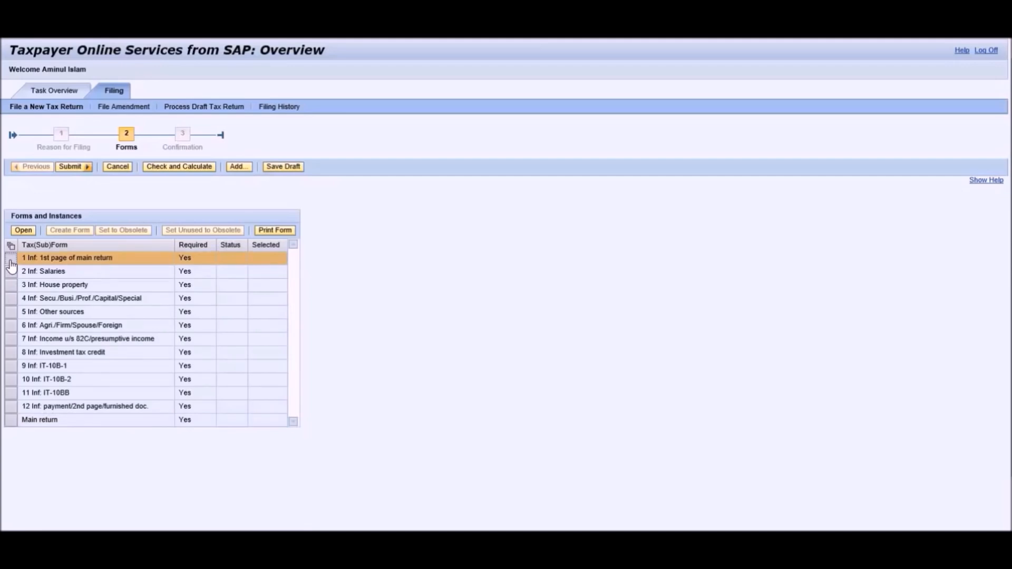
Open the main return's 1st page in Read Mode and scroll through its prefilled 2016-2017 fields.
{"action": "left_click", "coordinate": [23, 231]}
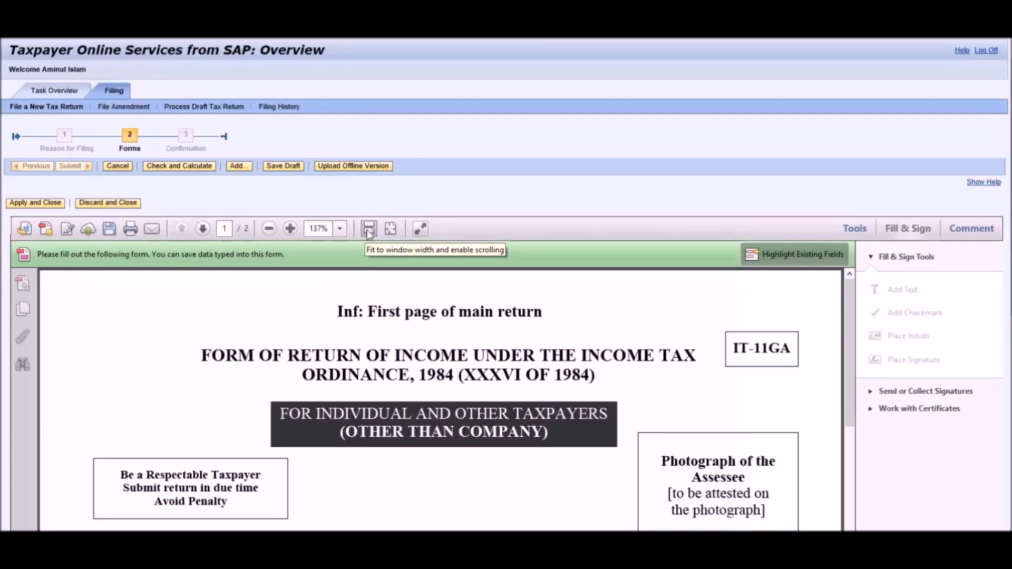
{"action": "left_click", "coordinate": [421, 229]}
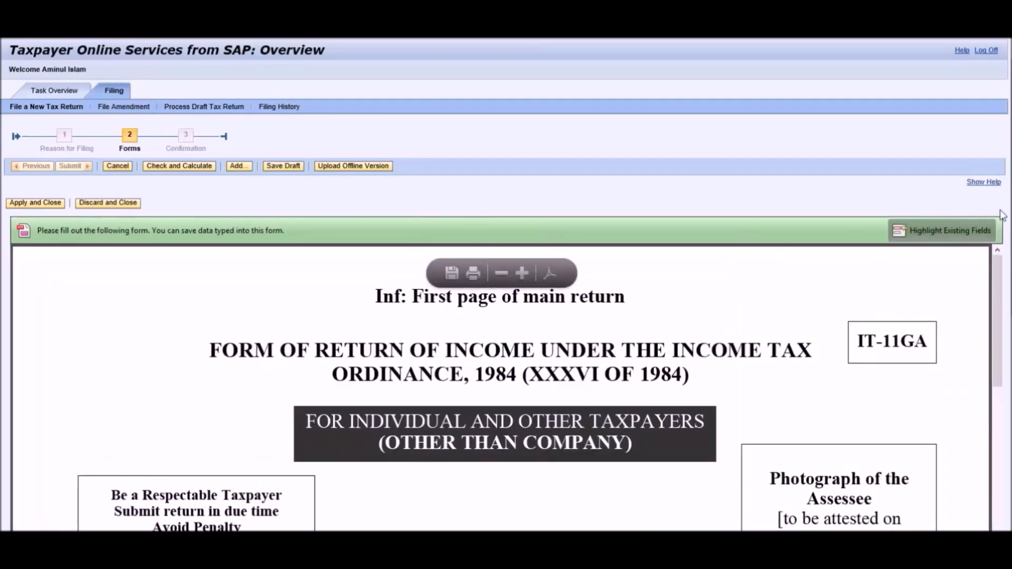
{"action": "scroll", "coordinate": [546, 231], "scroll_direction": "down", "scroll_amount": 2}
{"action": "scroll", "coordinate": [976, 372], "scroll_direction": "down", "scroll_amount": 5}
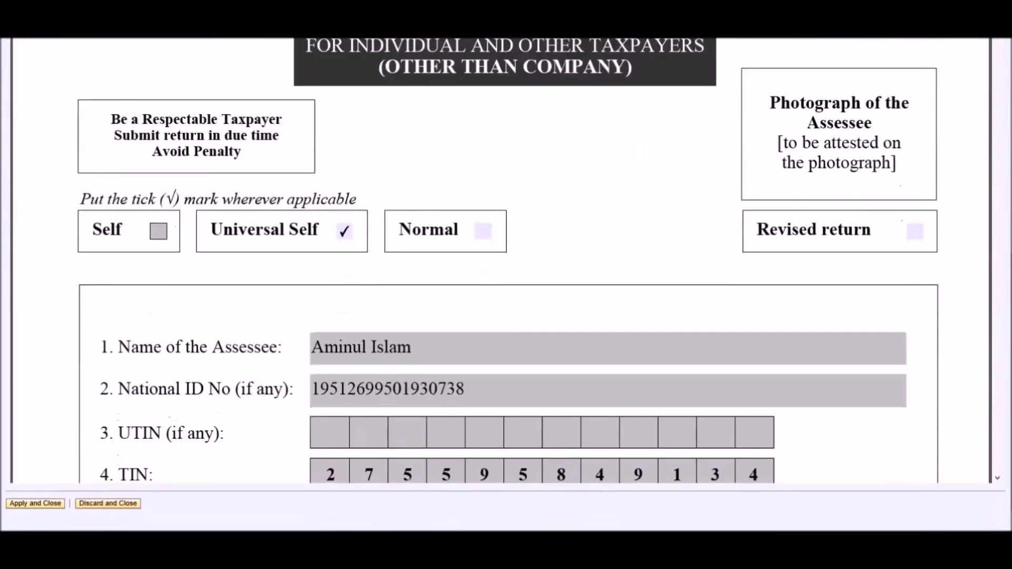
{"action": "scroll", "coordinate": [970, 376], "scroll_direction": "down", "scroll_amount": 4}
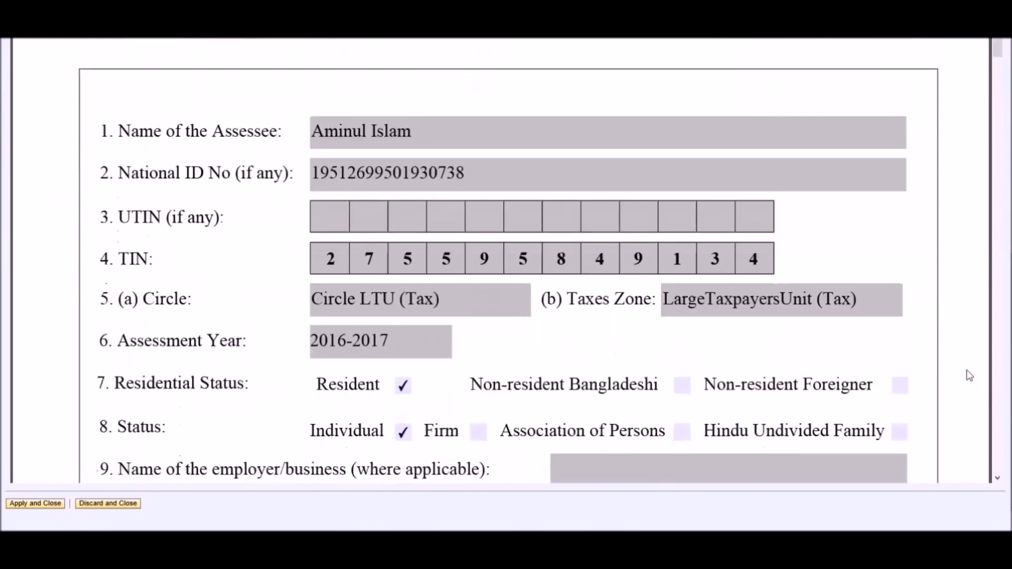
{"action": "scroll", "coordinate": [970, 376], "scroll_direction": "down", "scroll_amount": 1}
{"action": "scroll", "coordinate": [970, 376], "scroll_direction": "down", "scroll_amount": 1}
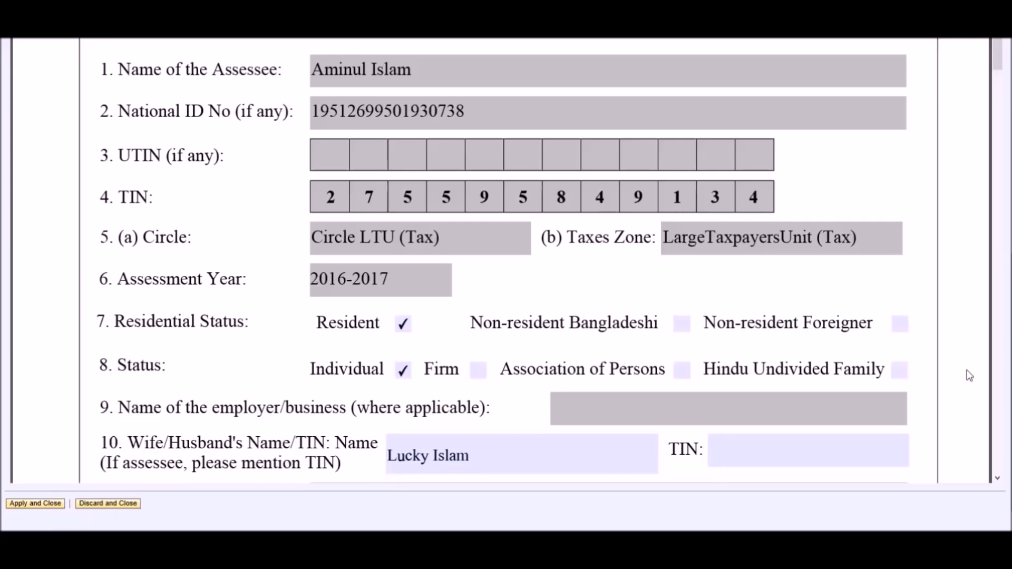
{"action": "scroll", "coordinate": [969, 375], "scroll_direction": "up", "scroll_amount": 5}
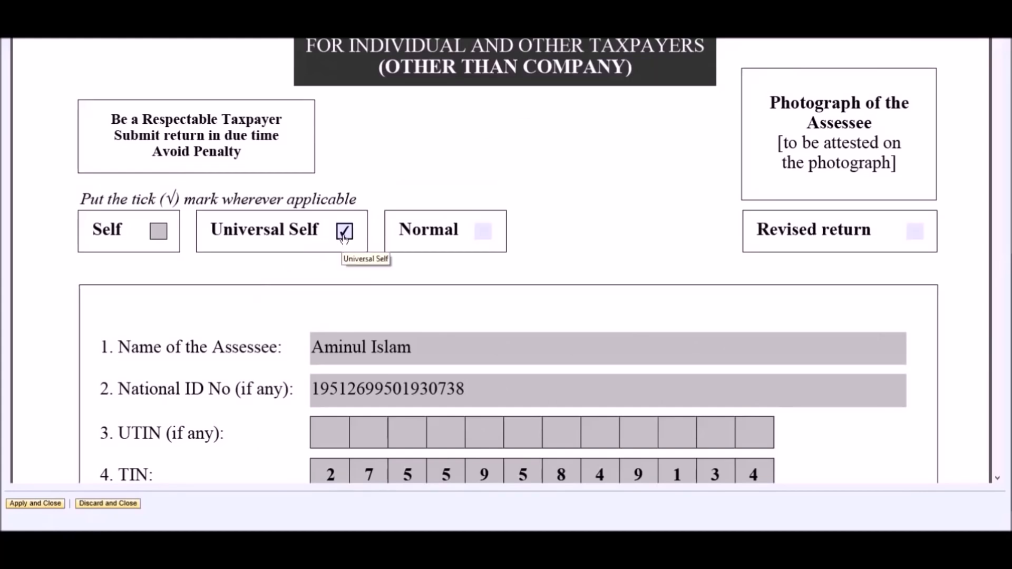
Set the return type to Normal after briefly switching back to Universal Self.
{"action": "left_click", "coordinate": [481, 232]}
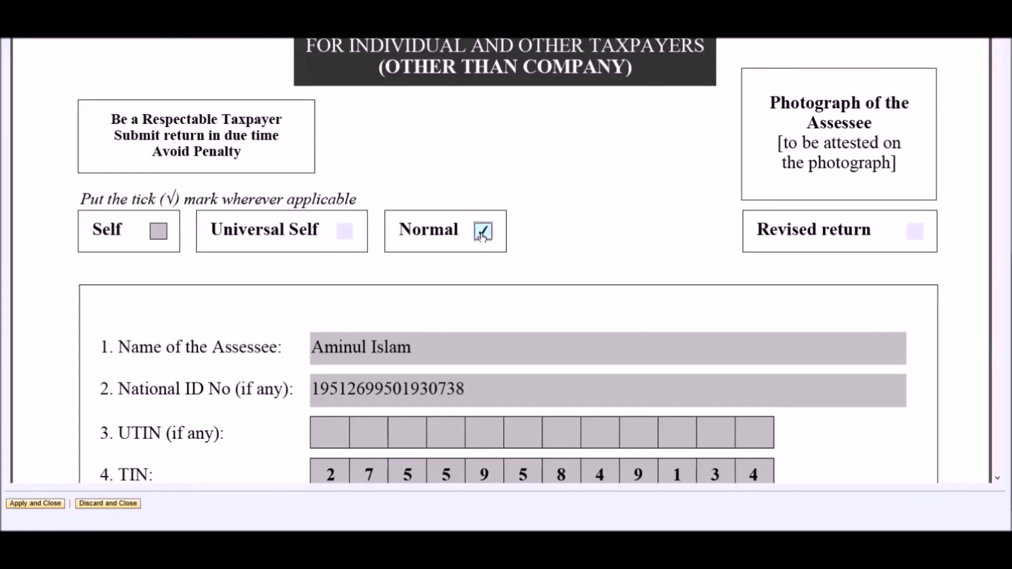
{"action": "left_click", "coordinate": [345, 232]}
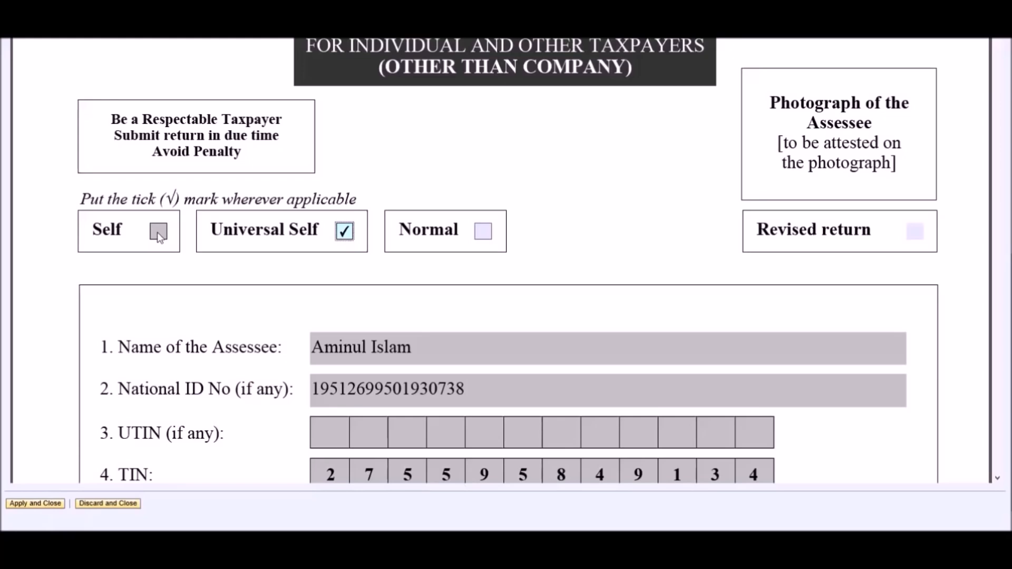
{"action": "left_click", "coordinate": [479, 234]}
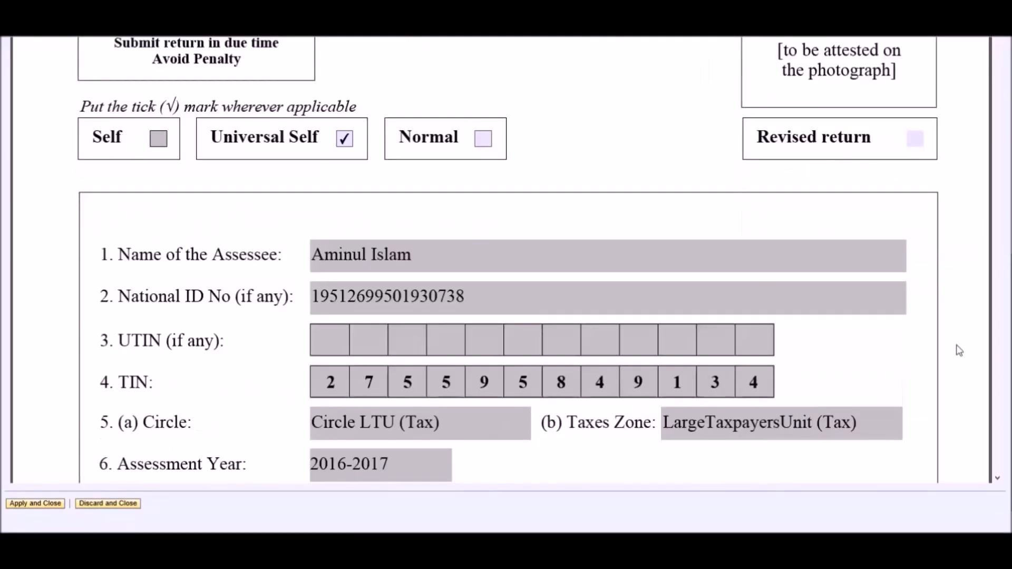
{"action": "scroll", "coordinate": [958, 350], "scroll_direction": "down", "scroll_amount": 3}
{"action": "scroll", "coordinate": [958, 350], "scroll_direction": "down", "scroll_amount": 2}
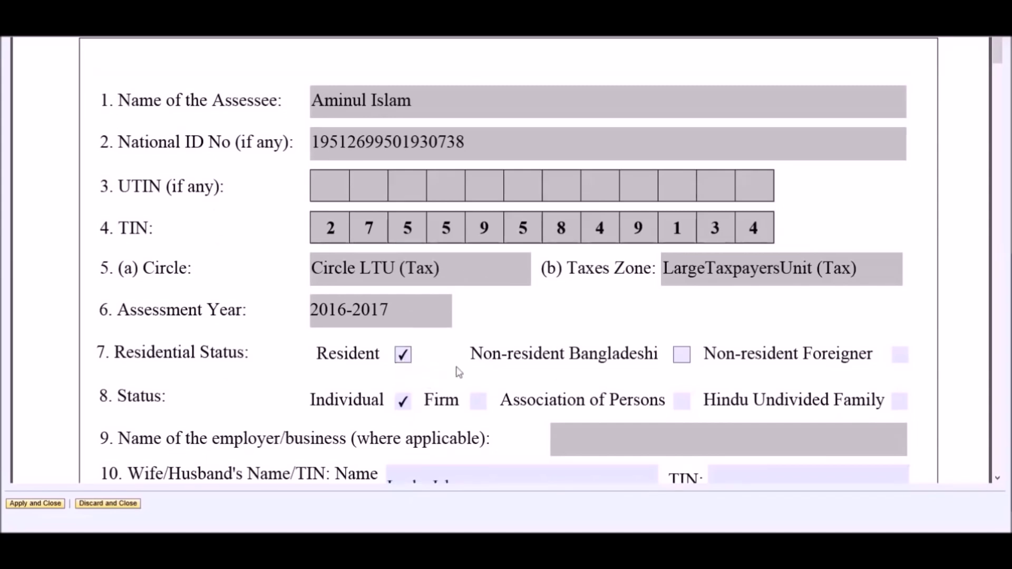
Set residential status to Resident after trying Non-resident Bangladeshi and Non-resident Foreigner.
{"action": "left_click", "coordinate": [681, 364]}
{"action": "left_click", "coordinate": [900, 354]}
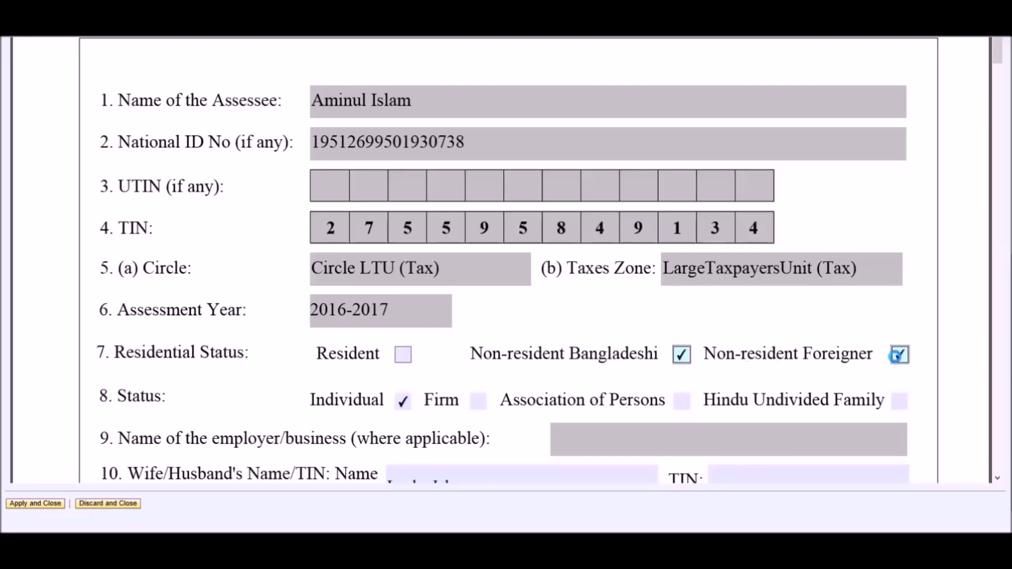
{"action": "left_click", "coordinate": [403, 354]}
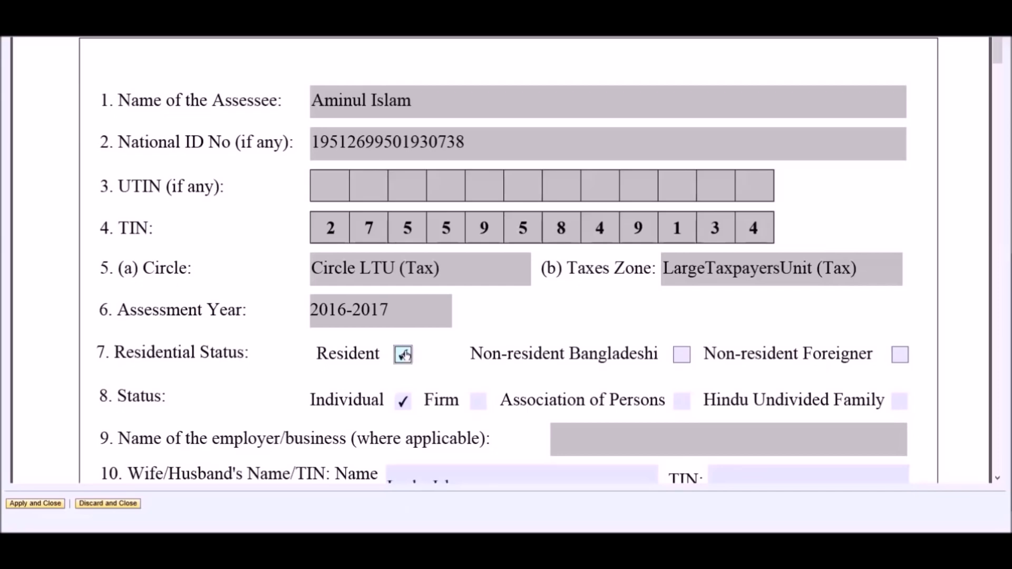
{"action": "scroll", "coordinate": [406, 356], "scroll_direction": "down", "scroll_amount": 1}
{"action": "scroll", "coordinate": [406, 356], "scroll_direction": "down", "scroll_amount": 1}
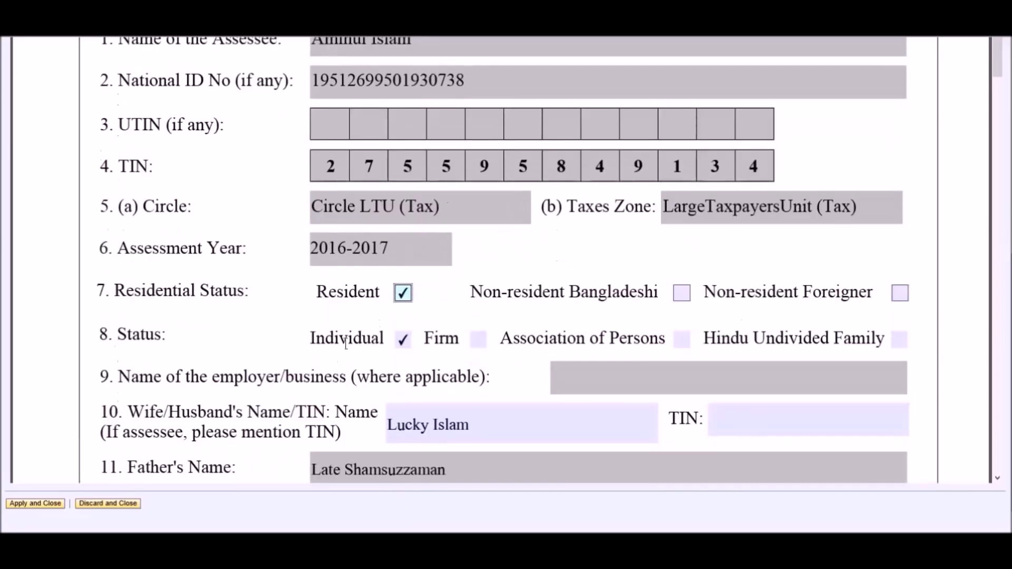
Try Firm and Association of Persons under item 8, then restore the Individual status.
{"action": "left_click_drag", "start_coordinate": [120, 332], "coordinate": [158, 333]}
{"action": "left_click", "coordinate": [196, 344]}
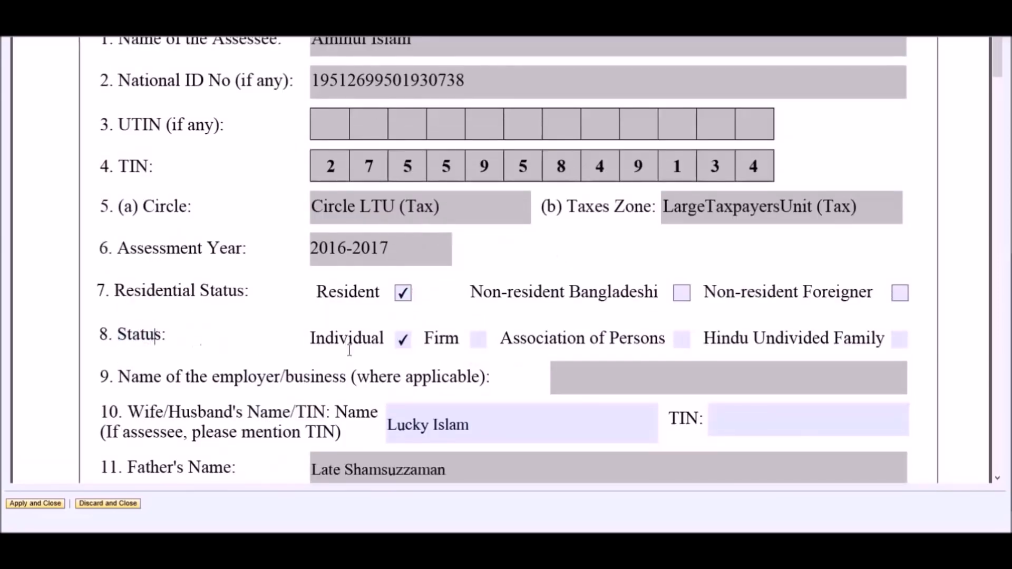
{"action": "left_click", "coordinate": [478, 340]}
{"action": "left_click", "coordinate": [681, 340]}
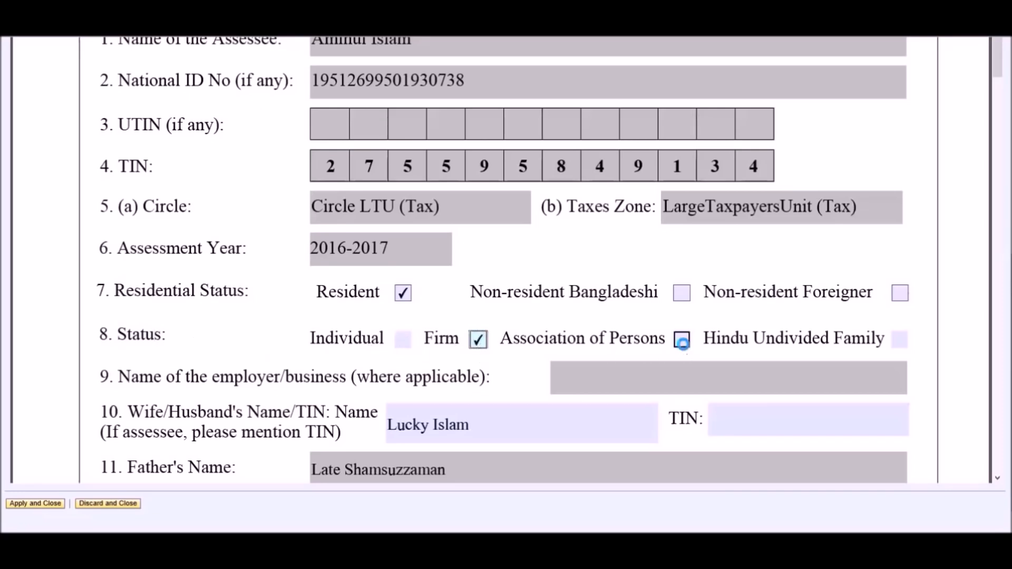
{"action": "left_click", "coordinate": [404, 343]}
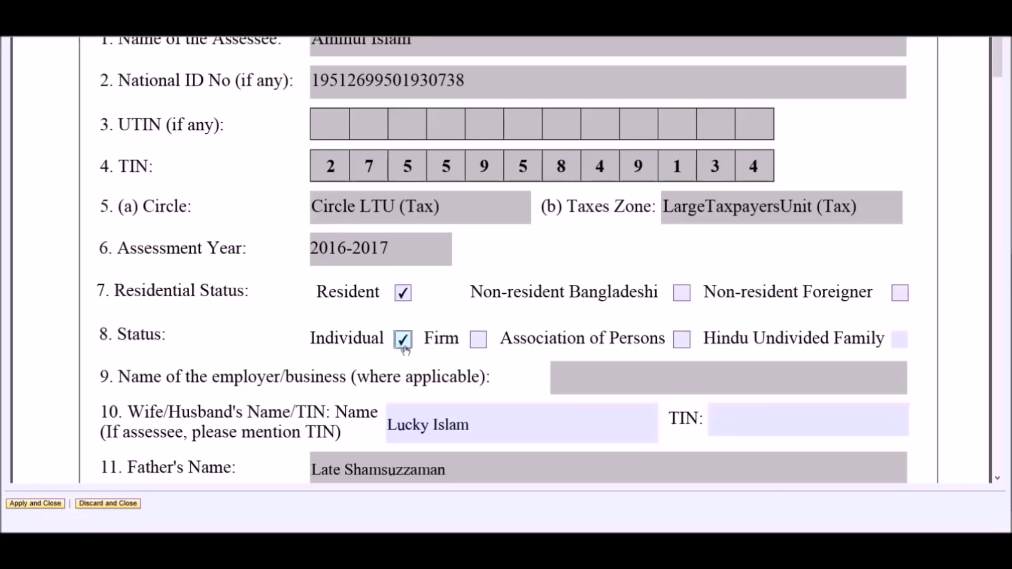
{"action": "scroll", "coordinate": [405, 348], "scroll_direction": "down", "scroll_amount": 1}
Deselect the spouse name field and enter the office/business telephone number in item 15.
{"action": "scroll", "coordinate": [405, 349], "scroll_direction": "down", "scroll_amount": 1}
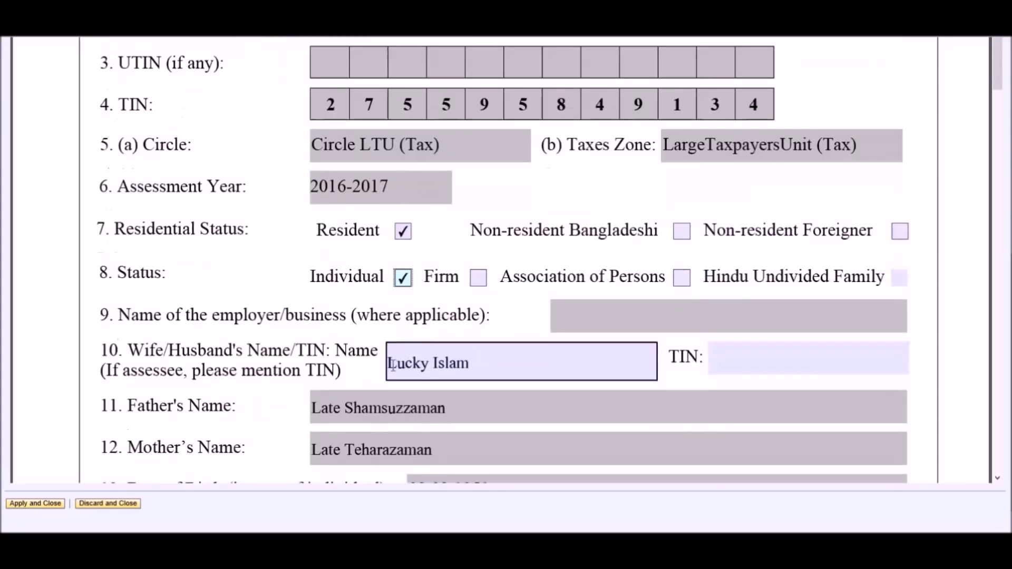
{"action": "left_click_drag", "start_coordinate": [390, 364], "coordinate": [483, 364]}
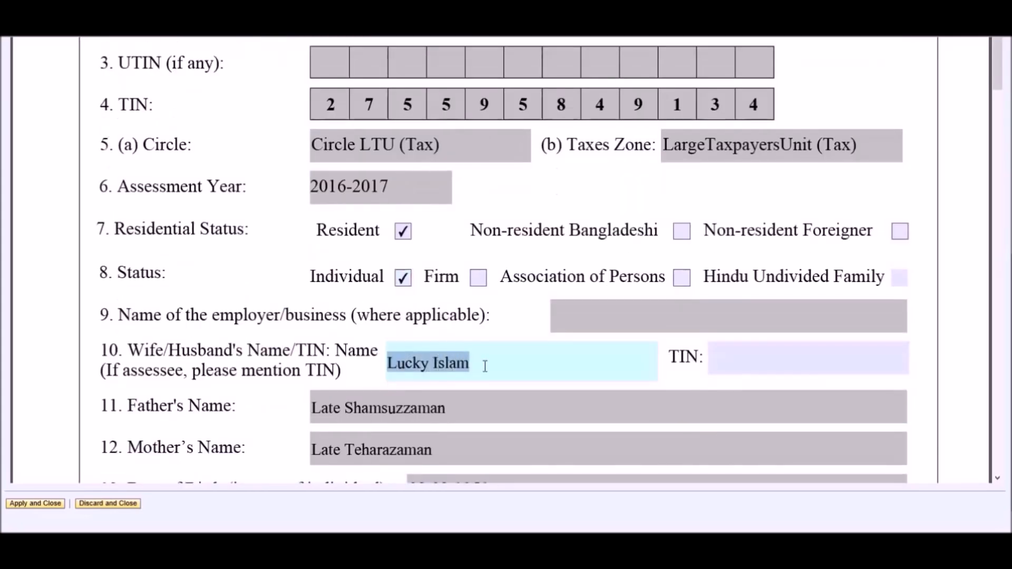
{"action": "left_click", "coordinate": [484, 366]}
{"action": "scroll", "coordinate": [485, 366], "scroll_direction": "down", "scroll_amount": 7}
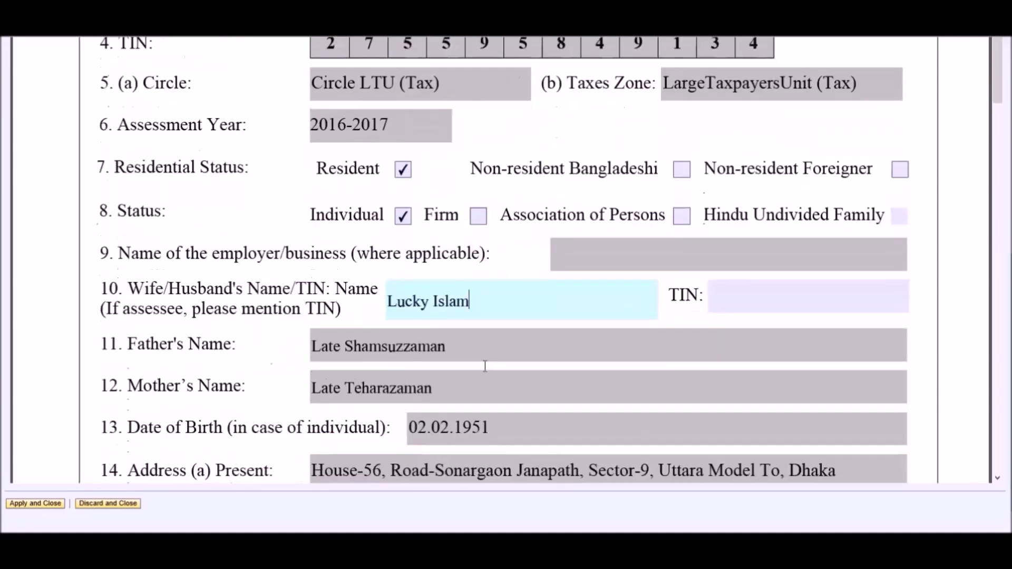
{"action": "scroll", "coordinate": [484, 367], "scroll_direction": "down", "scroll_amount": 1}
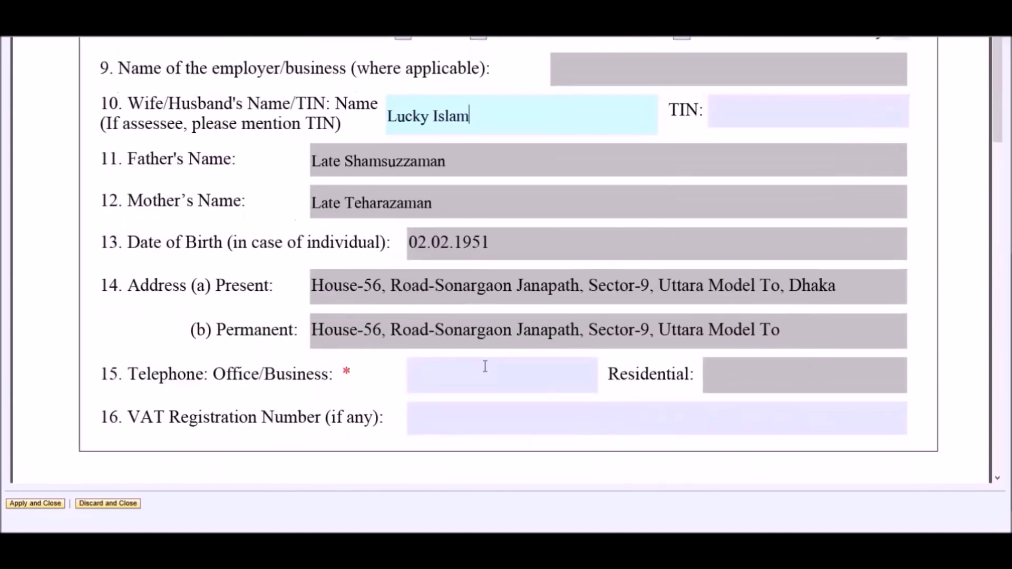
{"action": "left_click", "coordinate": [485, 366]}
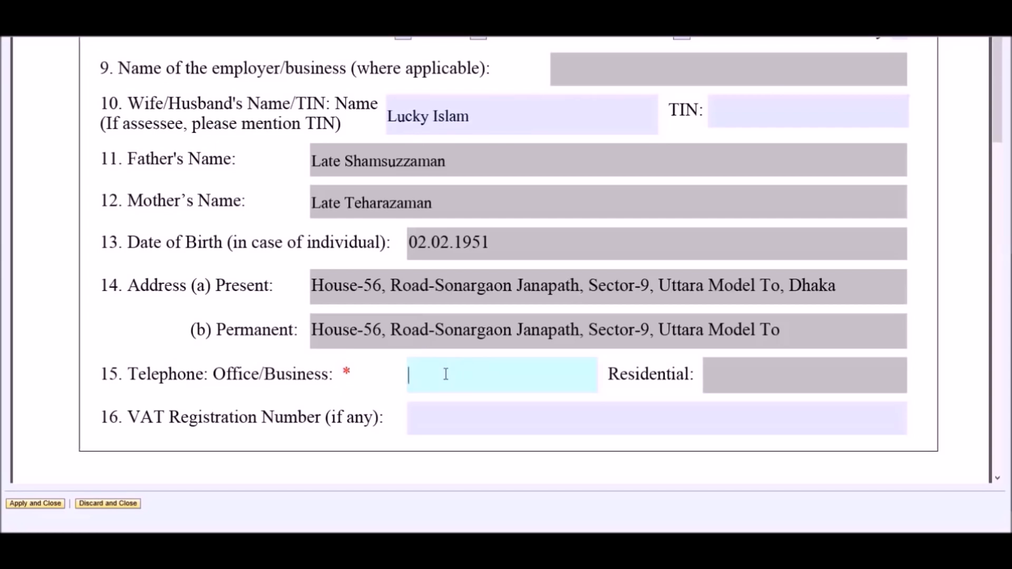
{"action": "double_click", "coordinate": [340, 368]}
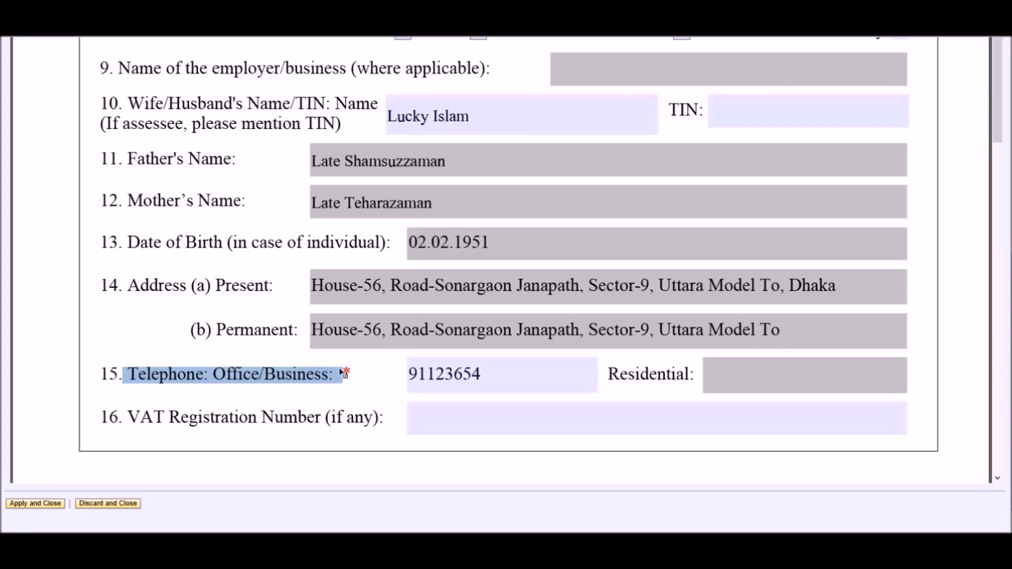
Choose General as the type of taxpayer.
{"action": "left_click", "coordinate": [506, 372]}
{"action": "scroll", "coordinate": [506, 372], "scroll_direction": "down", "scroll_amount": 3}
{"action": "scroll", "coordinate": [506, 372], "scroll_direction": "down", "scroll_amount": 5}
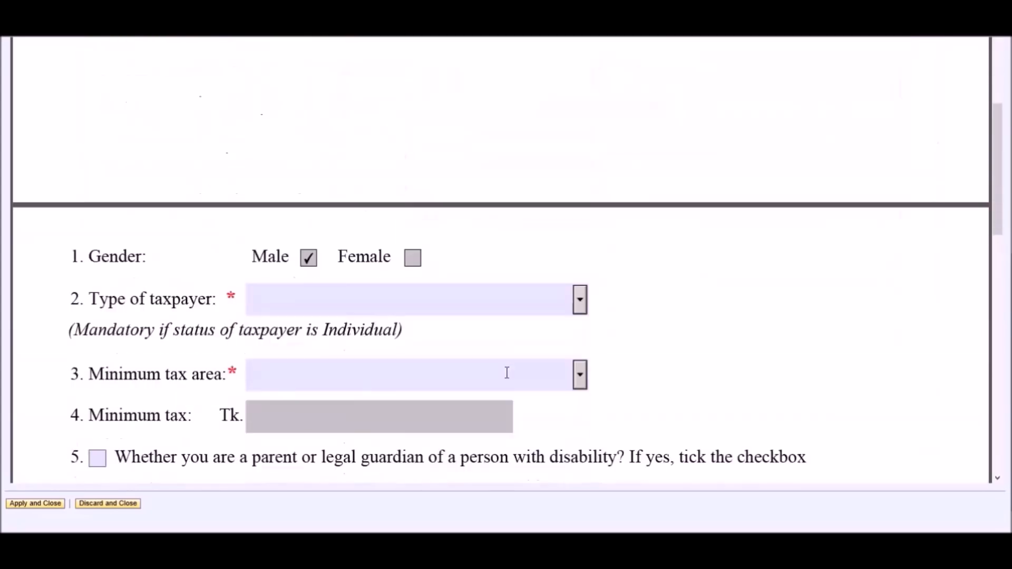
{"action": "scroll", "coordinate": [506, 372], "scroll_direction": "down", "scroll_amount": 1}
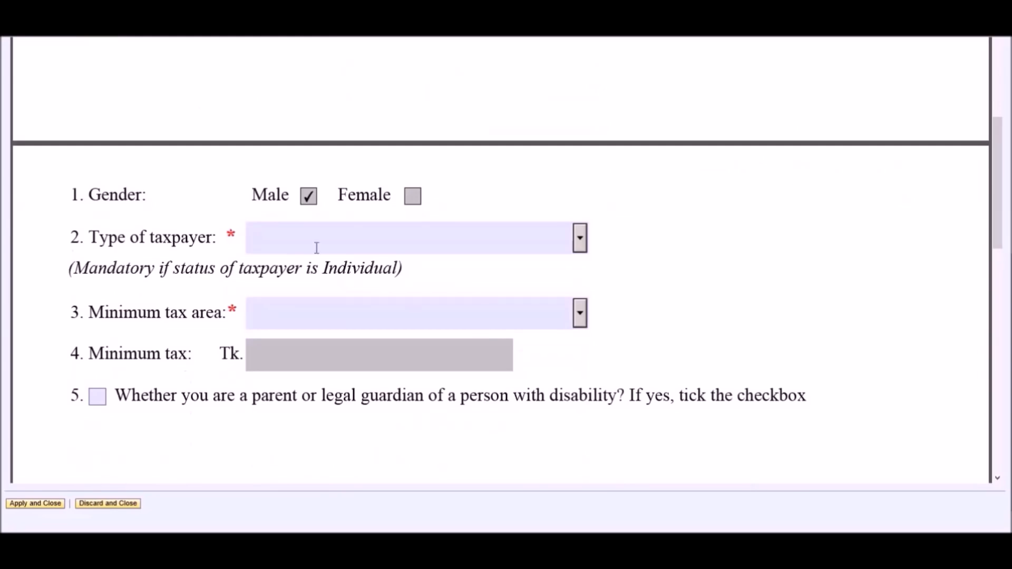
{"action": "left_click", "coordinate": [278, 237]}
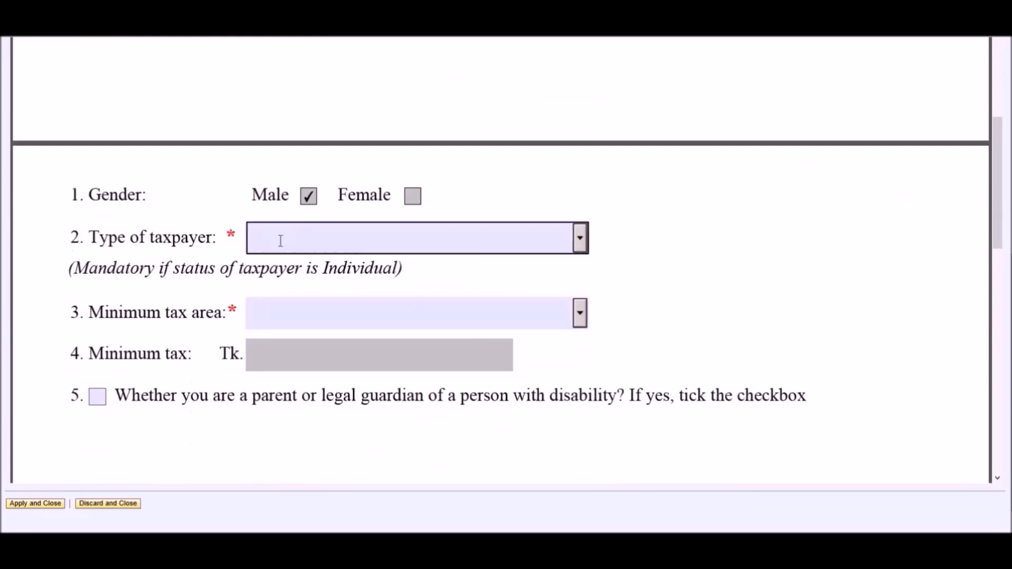
{"action": "left_click", "coordinate": [580, 241]}
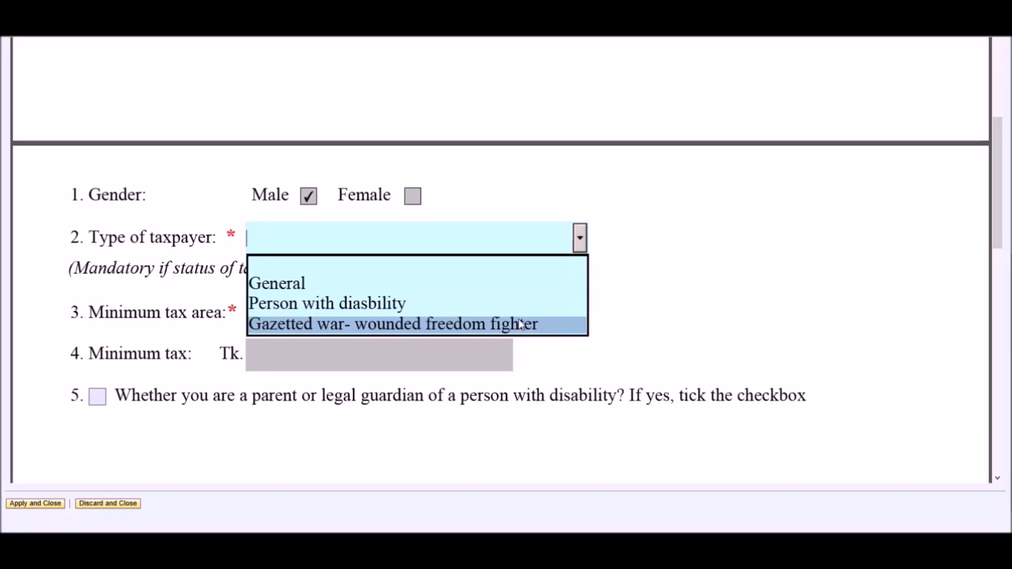
{"action": "left_click", "coordinate": [516, 292]}
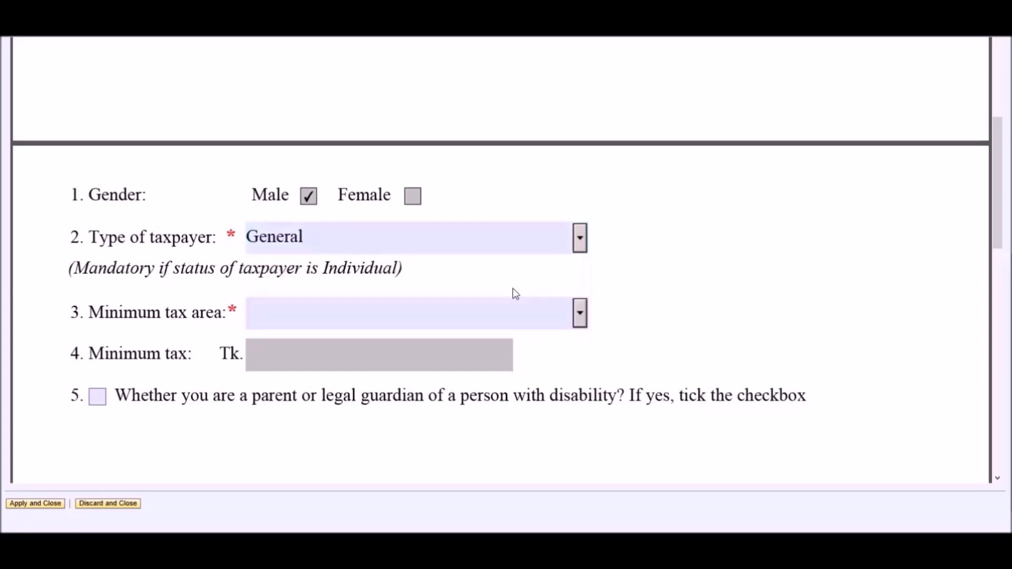
Set the minimum tax area to Dhaka & Chittagong City Corporation and leave the disabled-person guardian question unticked.
{"action": "left_click", "coordinate": [531, 315]}
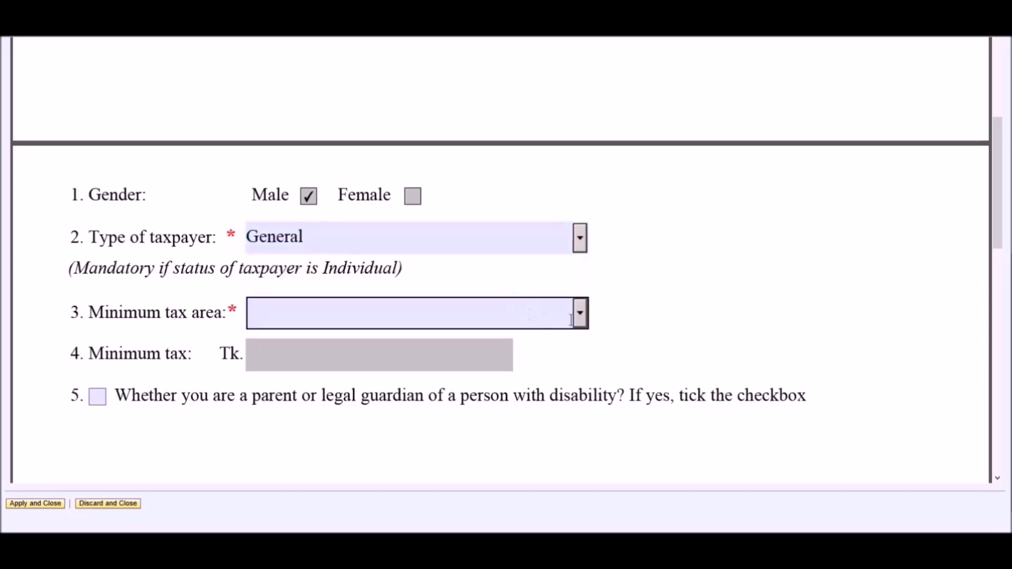
{"action": "left_click", "coordinate": [553, 313]}
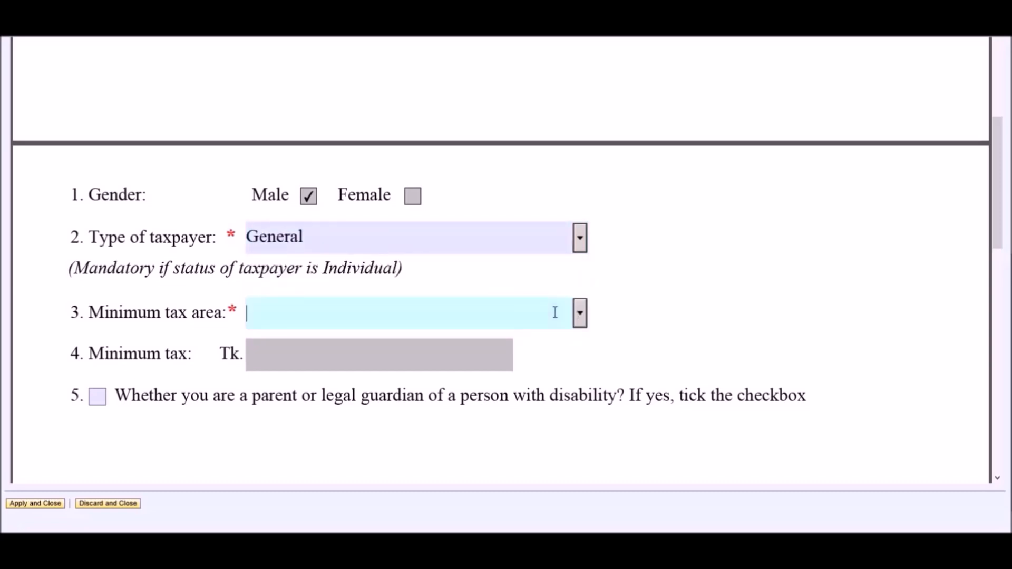
{"action": "scroll", "coordinate": [555, 313], "scroll_direction": "down", "scroll_amount": 1}
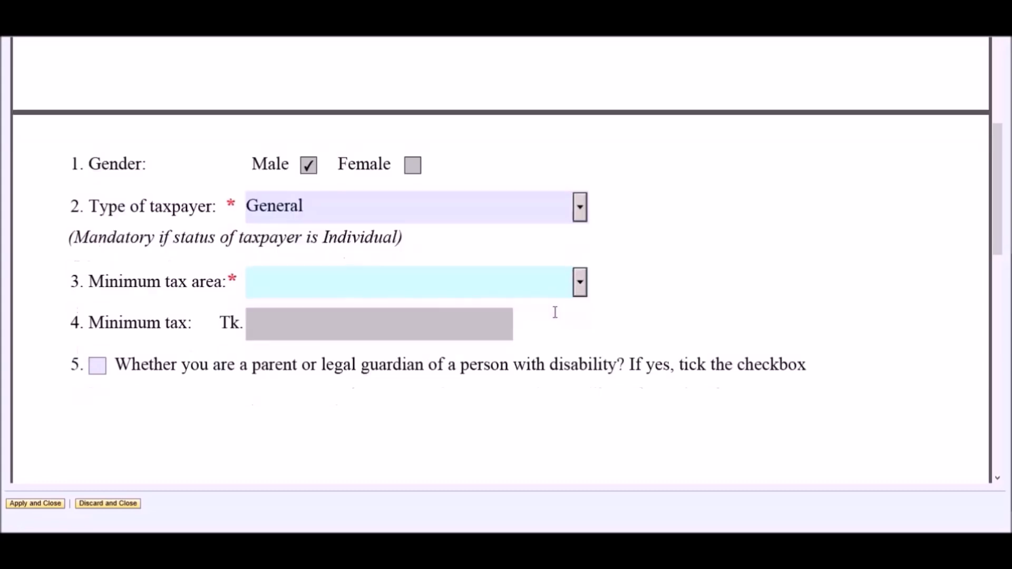
{"action": "left_click", "coordinate": [580, 288]}
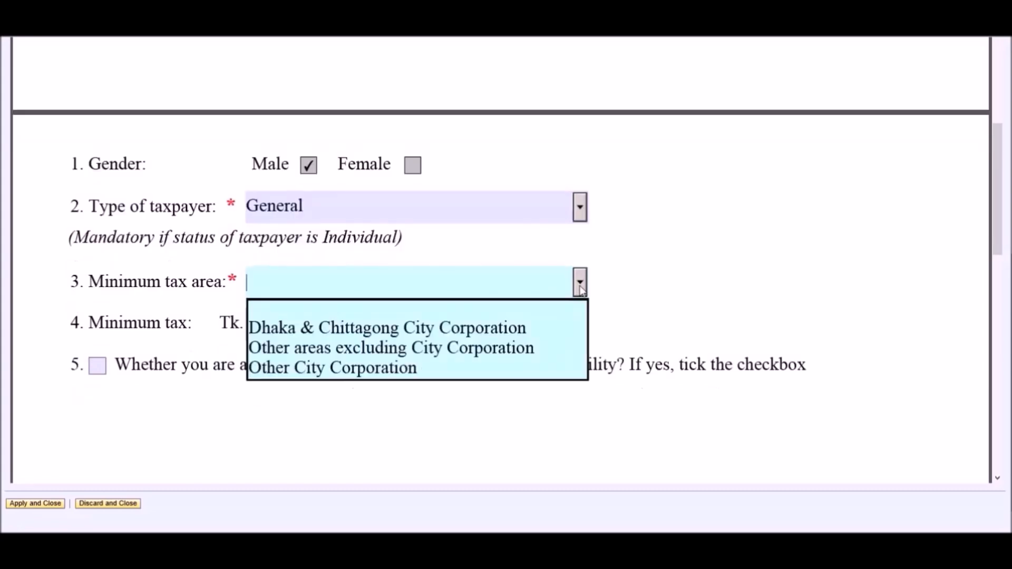
{"action": "left_click", "coordinate": [570, 336]}
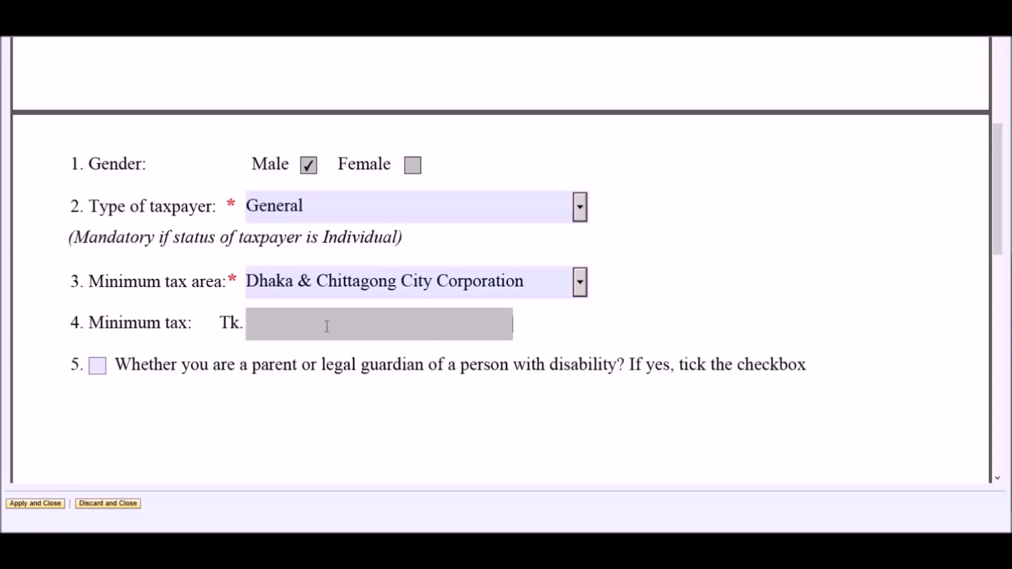
{"action": "left_click", "coordinate": [98, 368]}
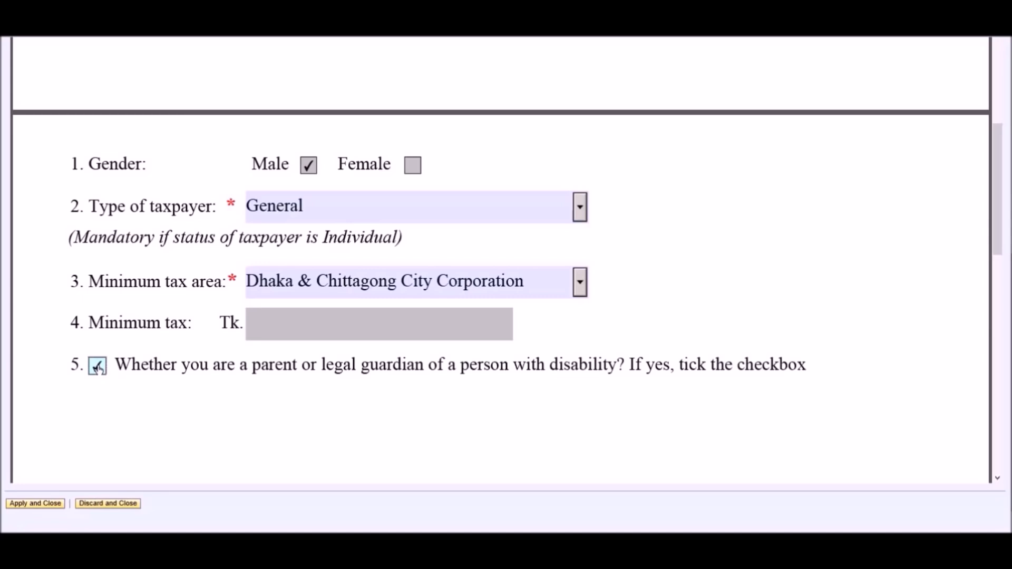
{"action": "left_click", "coordinate": [98, 368]}
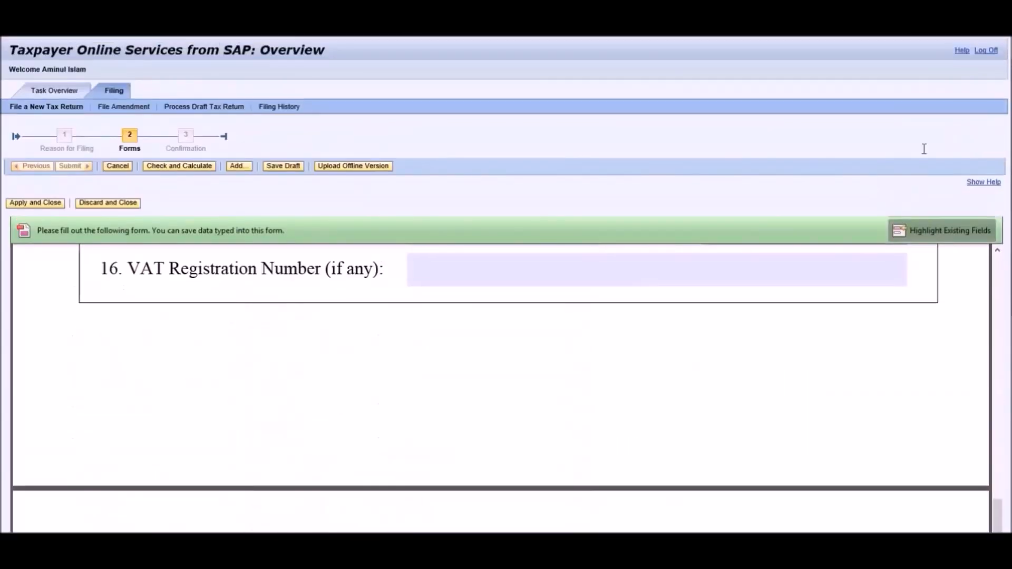
Run Check and Calculate on the first page, then save a draft and confirm with OK.
{"action": "left_click", "coordinate": [182, 167]}
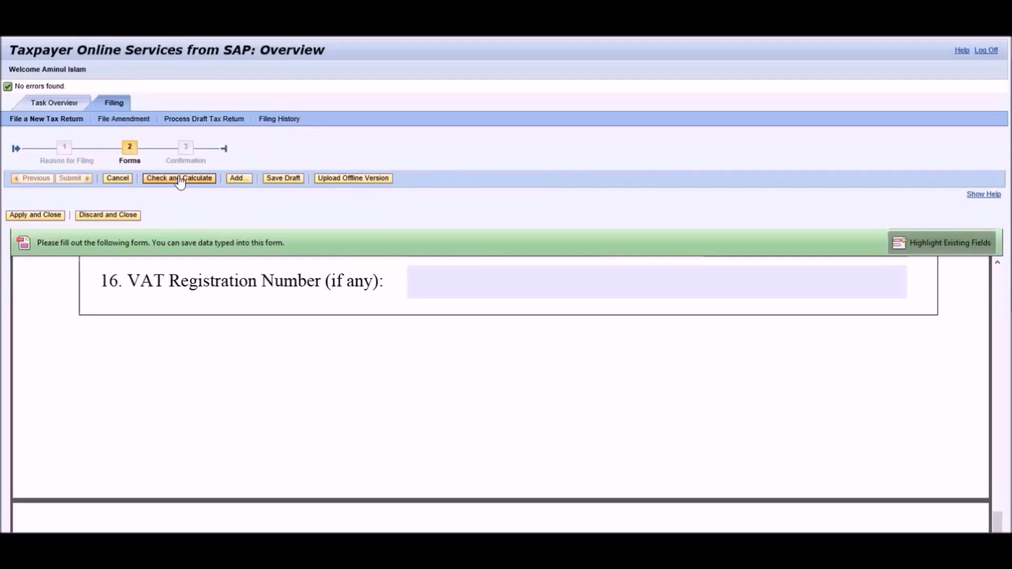
{"action": "left_click", "coordinate": [293, 182]}
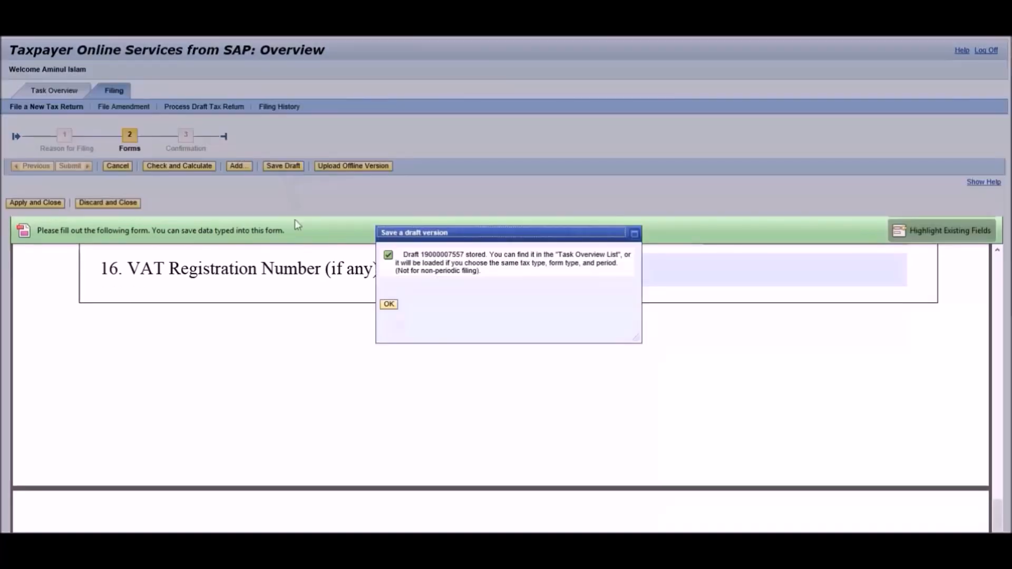
{"action": "left_click", "coordinate": [388, 304]}
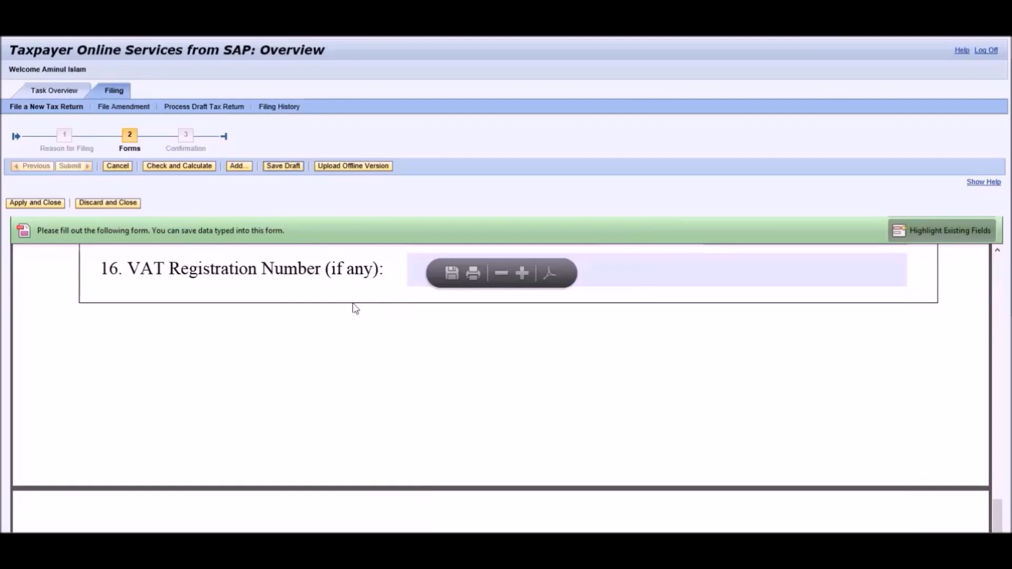
Apply and close the first page, then open the Inf: Salaries subform.
{"action": "left_click", "coordinate": [29, 205]}
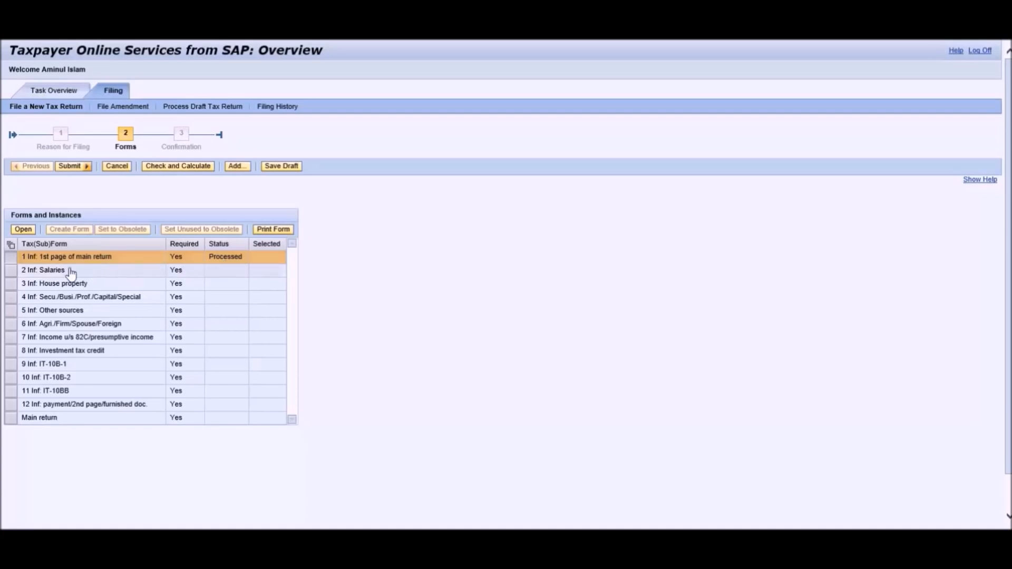
{"action": "left_click", "coordinate": [11, 270]}
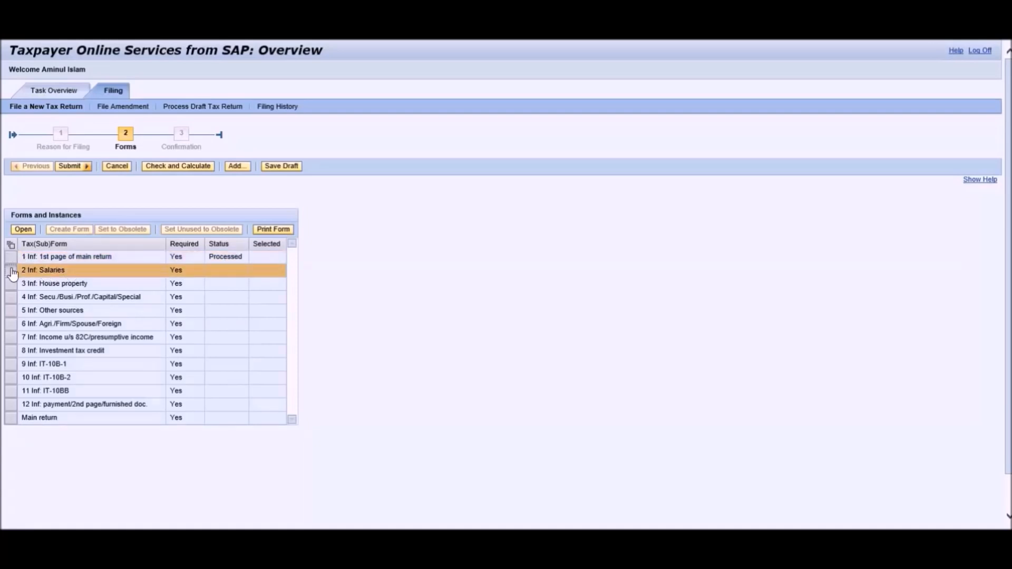
{"action": "left_click", "coordinate": [22, 230]}
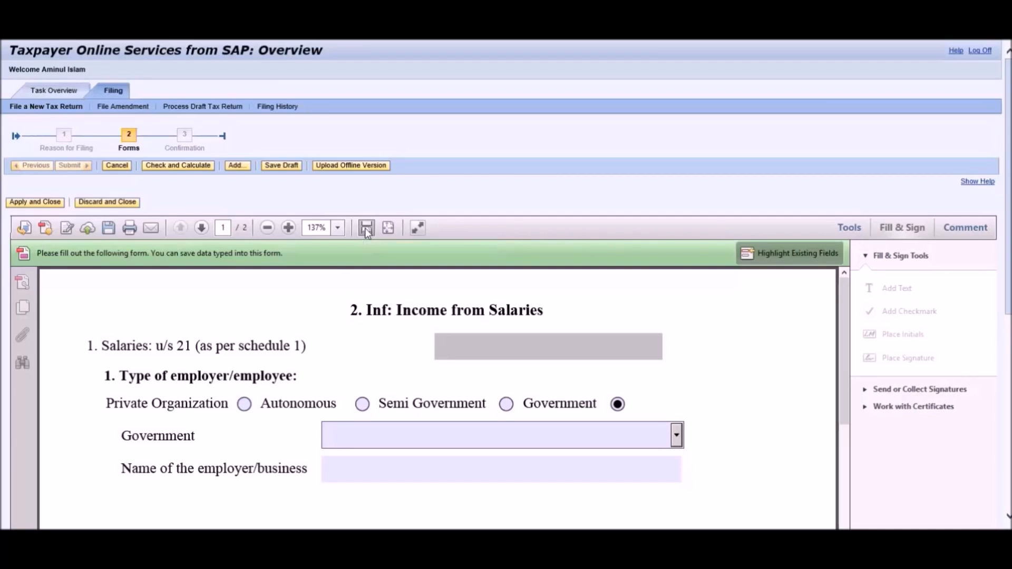
Switch to Read Mode, scroll to Schedule-1 (Salaries) and focus the Basic pay amount field.
{"action": "left_click", "coordinate": [417, 228]}
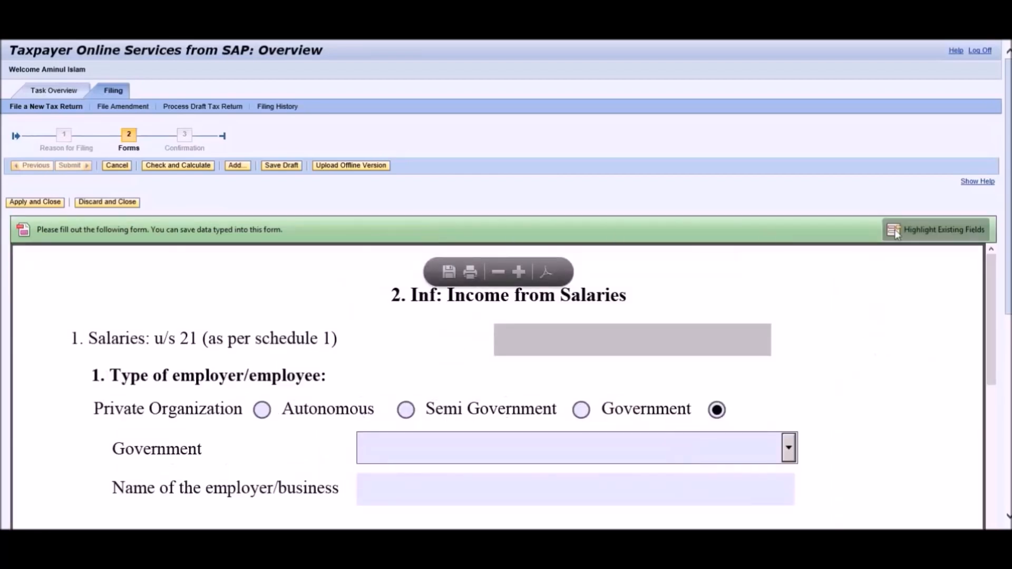
{"action": "scroll", "coordinate": [507, 285], "scroll_direction": "down", "scroll_amount": 5}
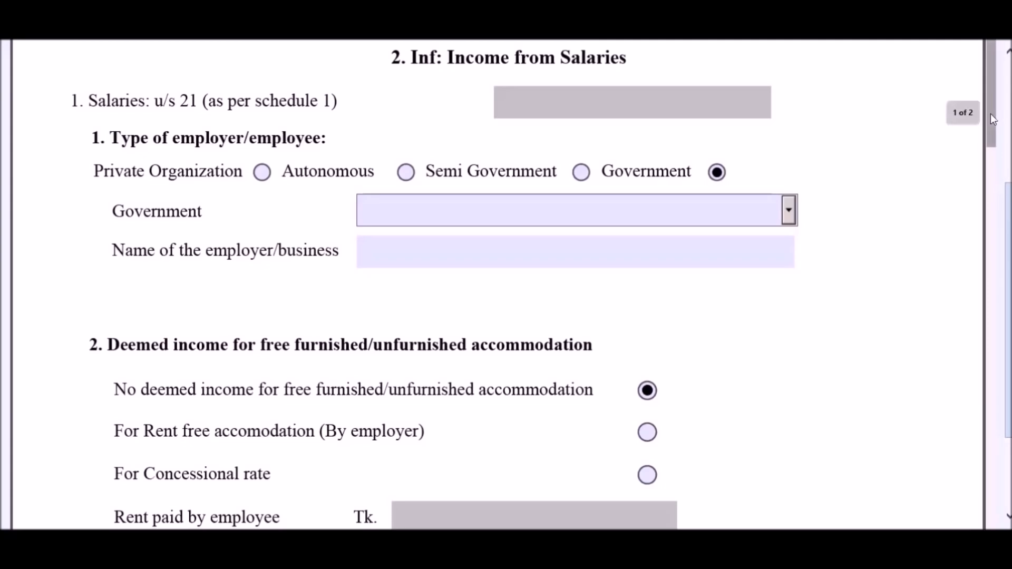
{"action": "scroll", "coordinate": [991, 112], "scroll_direction": "down", "scroll_amount": 15}
{"action": "scroll", "coordinate": [849, 361], "scroll_direction": "down", "scroll_amount": 7}
{"action": "scroll", "coordinate": [849, 361], "scroll_direction": "up", "scroll_amount": 3}
{"action": "left_click", "coordinate": [579, 273]}
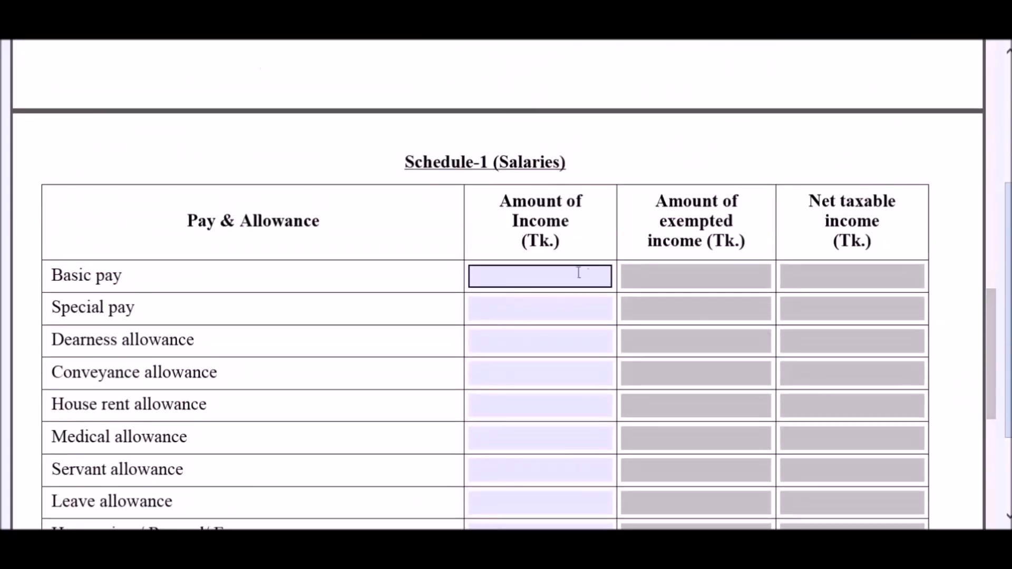
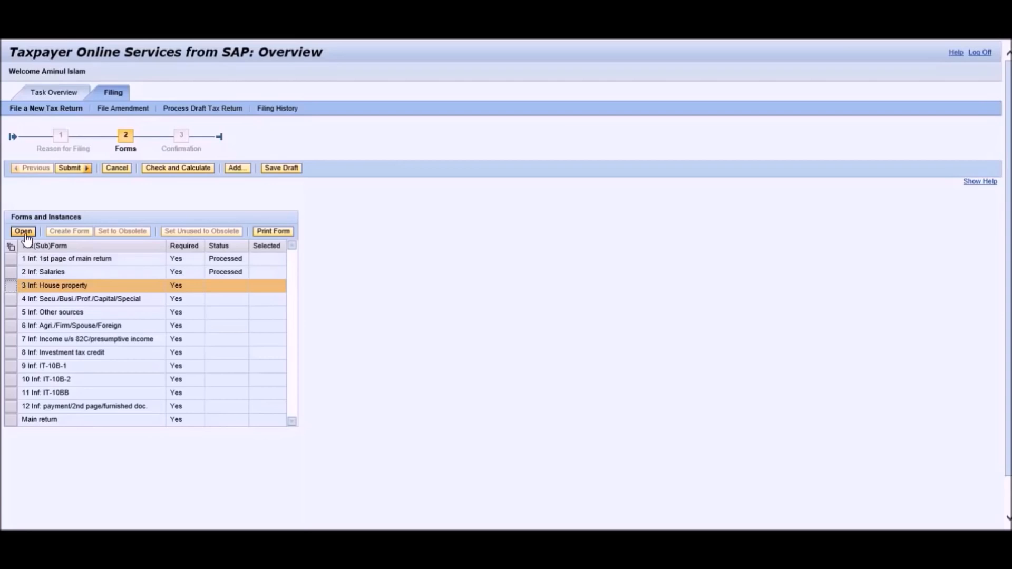
Open the House property form, fitted to window width in Read mode.
{"action": "left_click", "coordinate": [26, 235]}
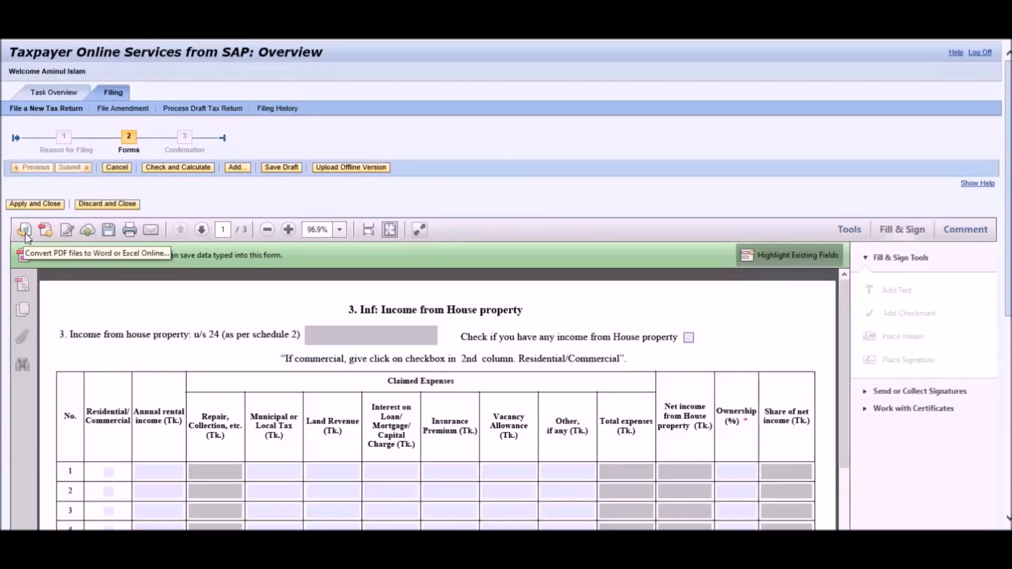
{"action": "left_click", "coordinate": [369, 231]}
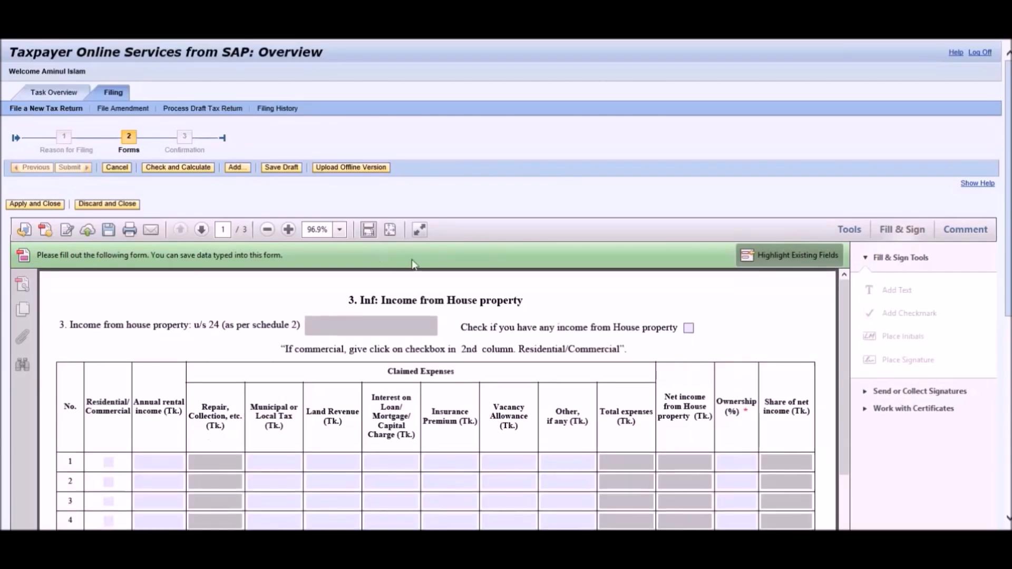
{"action": "left_click", "coordinate": [419, 230]}
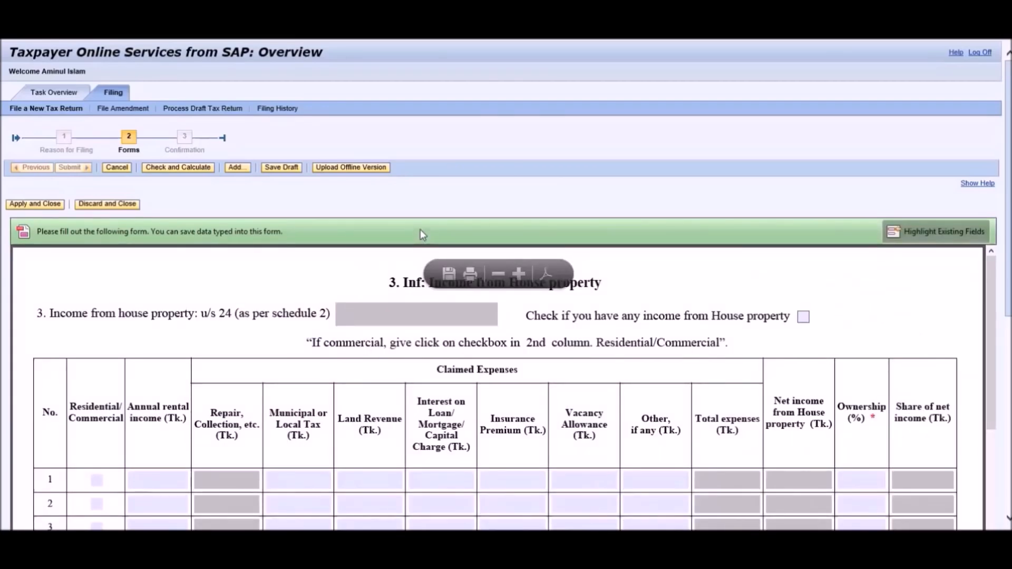
Declare income from house property and set the row 1 residential/commercial flag.
{"action": "left_click", "coordinate": [804, 318]}
{"action": "scroll", "coordinate": [828, 319], "scroll_direction": "down", "scroll_amount": 1}
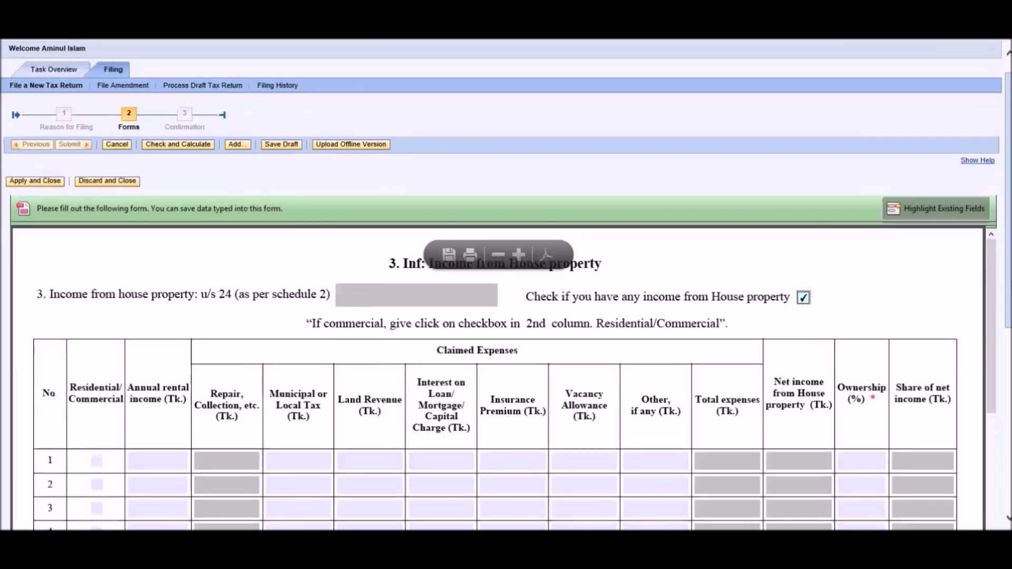
{"action": "scroll", "coordinate": [875, 343], "scroll_direction": "down", "scroll_amount": 3}
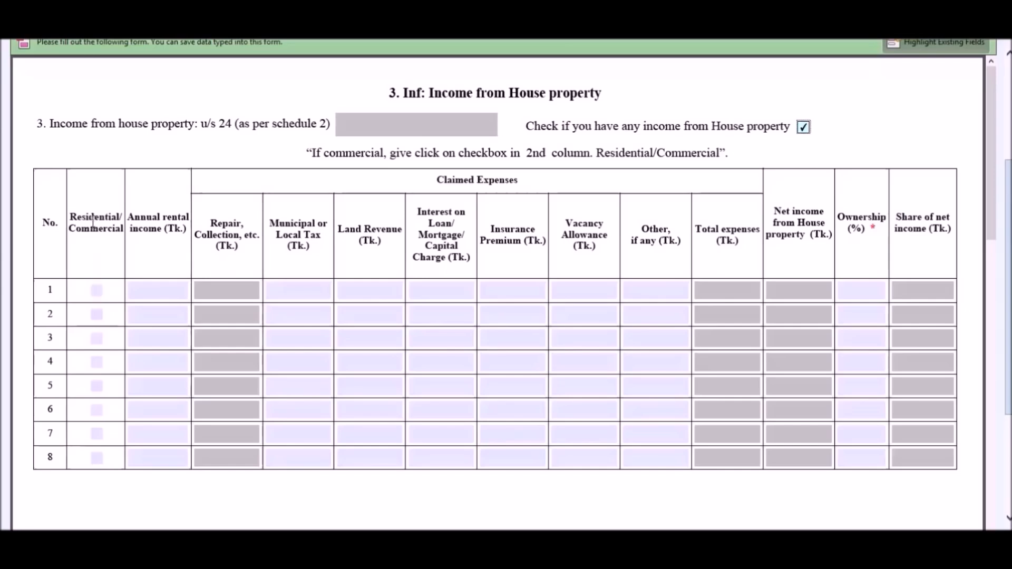
{"action": "left_click", "coordinate": [96, 291]}
{"action": "left_click", "coordinate": [173, 296]}
{"action": "left_click", "coordinate": [860, 289]}
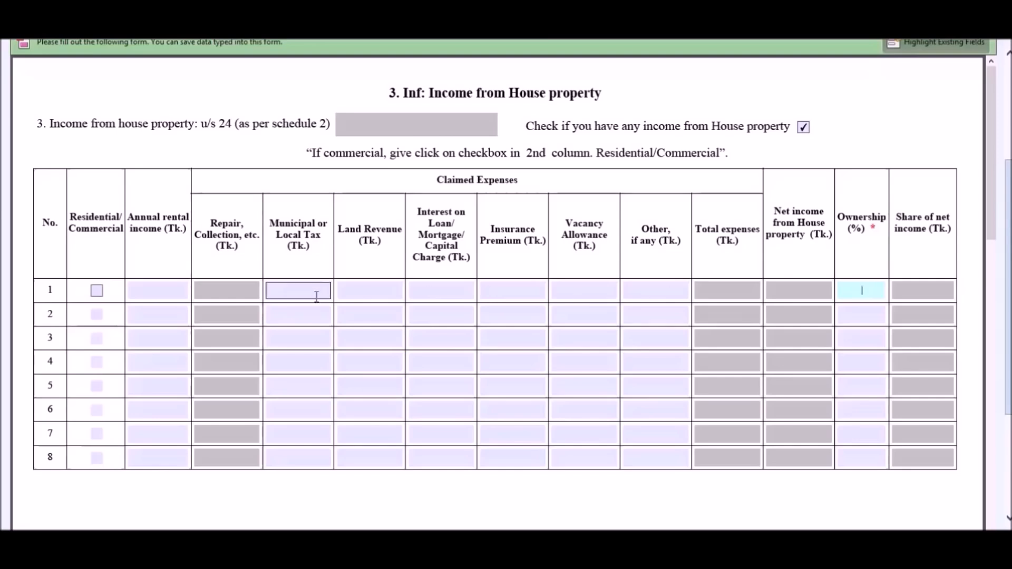
{"action": "left_click", "coordinate": [135, 292]}
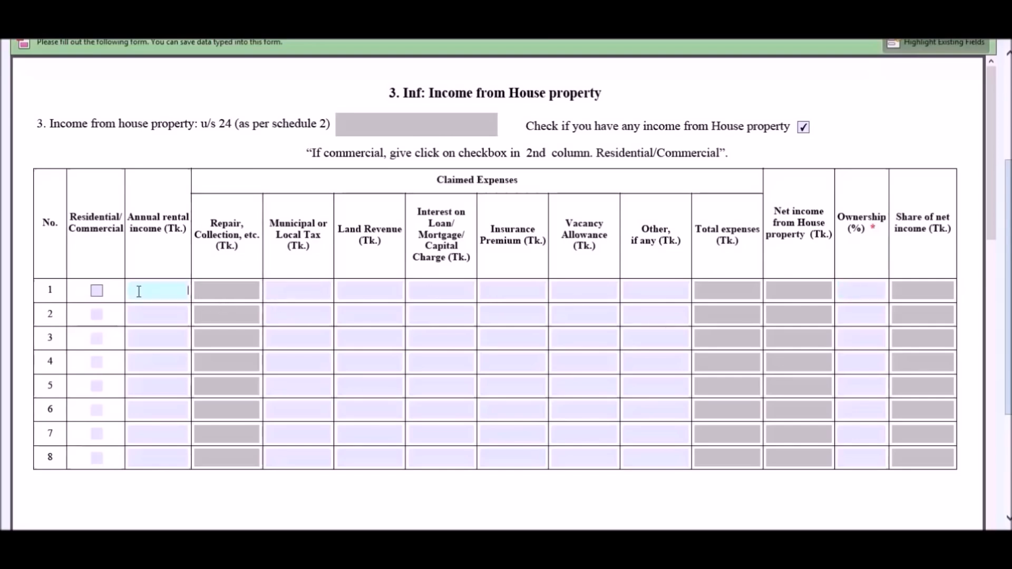
Enter row 1: rent 600,000, land revenue 890, interest 27,500, other 500, ownership 100%.
{"action": "type", "text": "00000"}
{"action": "left_click", "coordinate": [313, 293]}
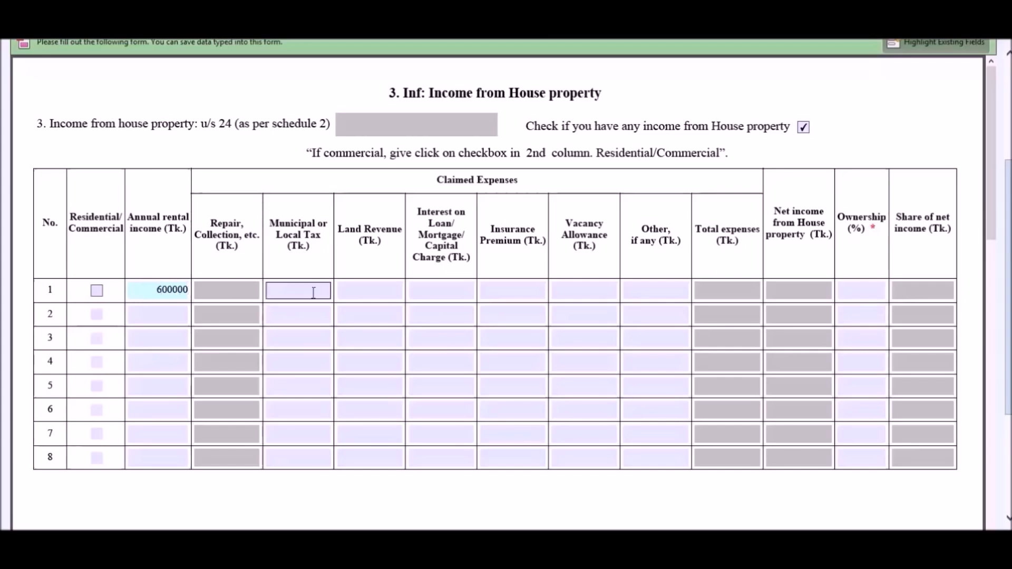
{"action": "left_click", "coordinate": [342, 291]}
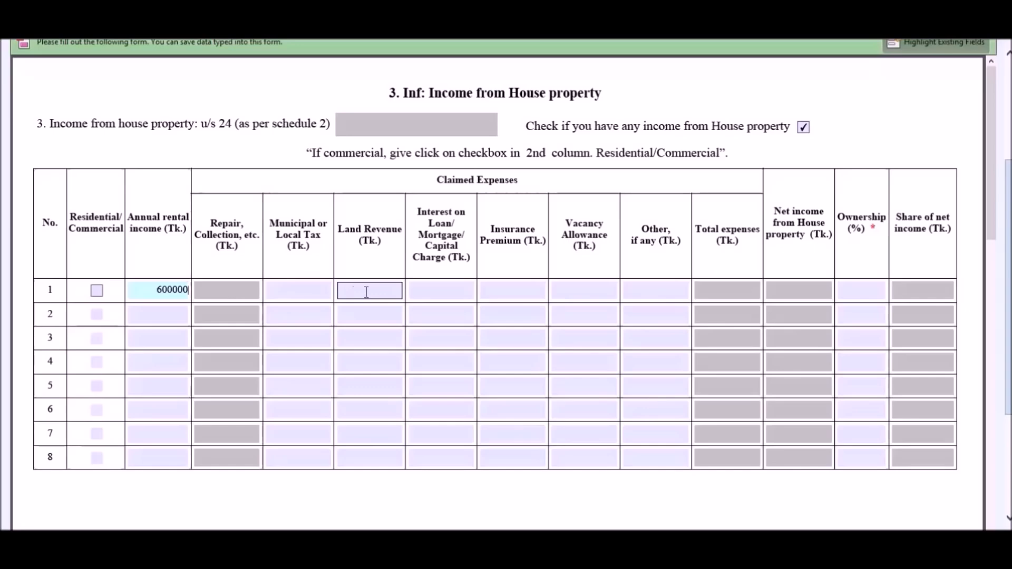
{"action": "type", "text": "890"}
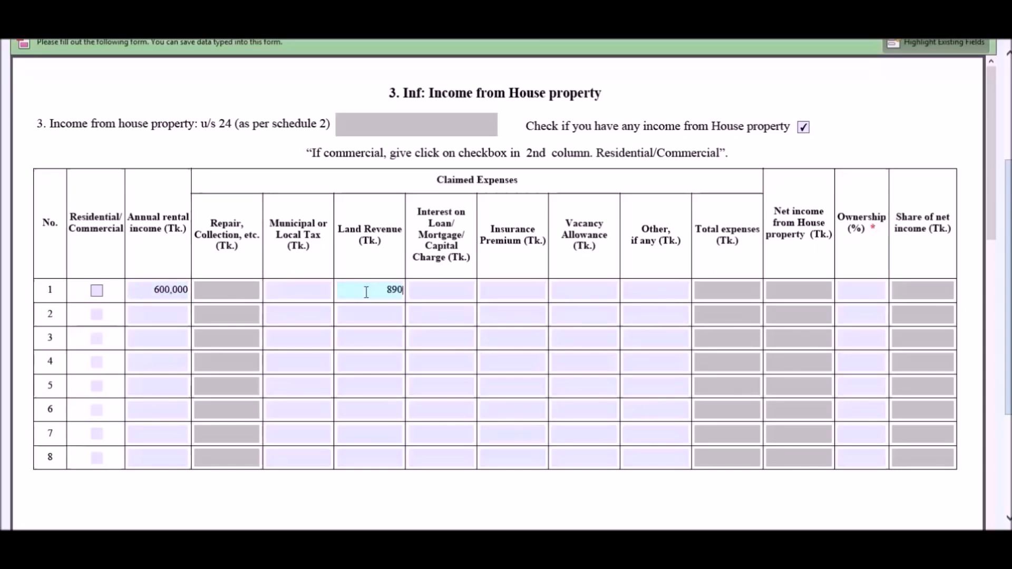
{"action": "left_click", "coordinate": [425, 291]}
{"action": "type", "text": "27,5"}
{"action": "type", "text": "00"}
{"action": "left_click", "coordinate": [653, 296]}
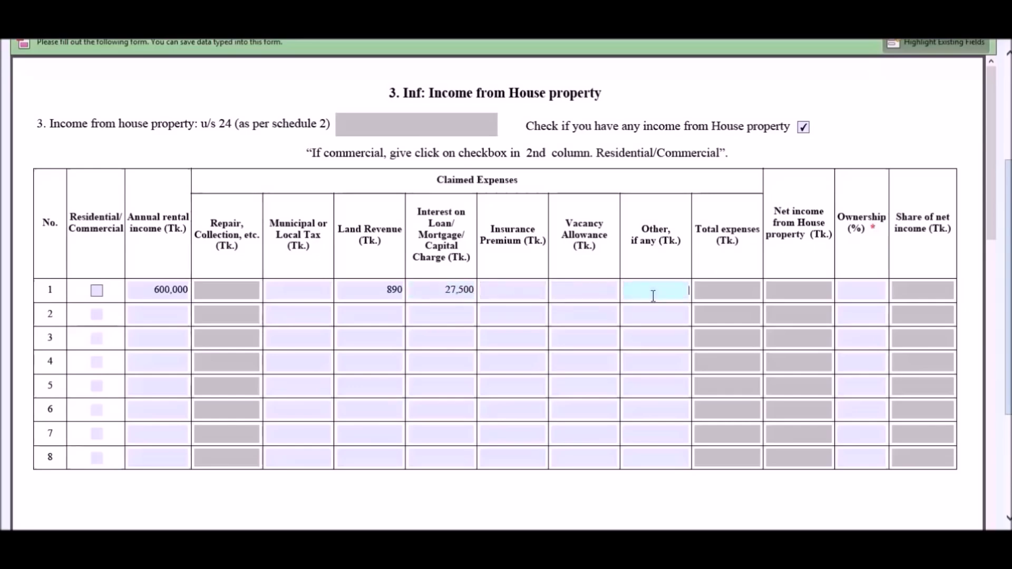
{"action": "type", "text": "500"}
{"action": "left_click", "coordinate": [881, 289]}
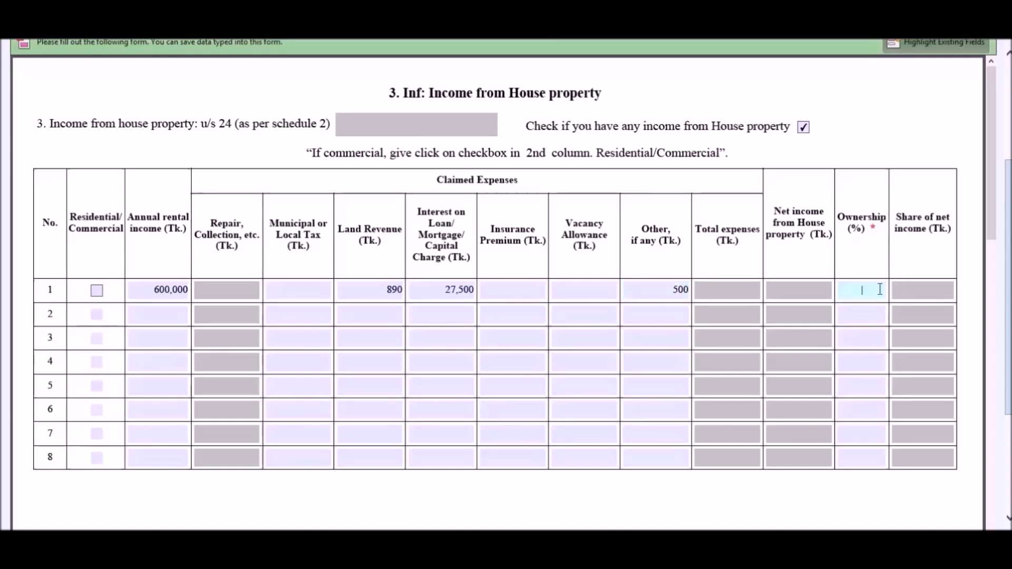
{"action": "type", "text": "100"}
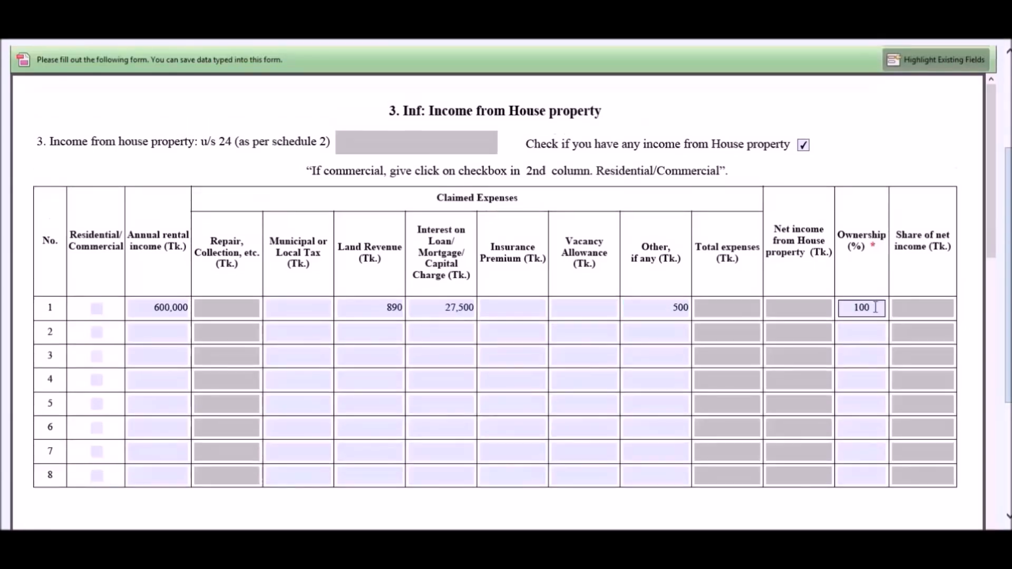
{"action": "left_click", "coordinate": [876, 308]}
{"action": "left_click_drag", "start_coordinate": [993, 249], "coordinate": [1000, 438]}
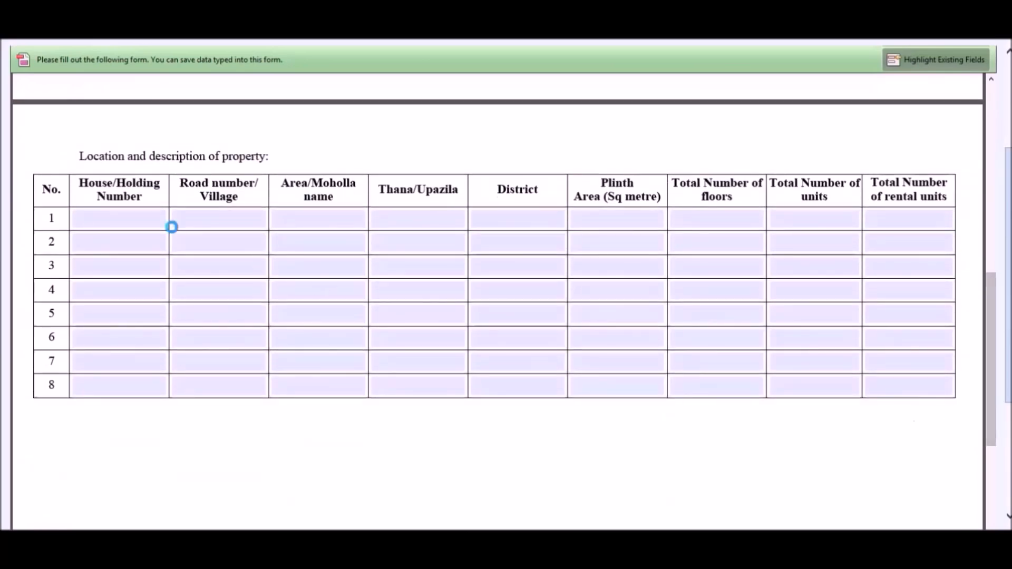
{"action": "left_click", "coordinate": [130, 215]}
{"action": "left_click", "coordinate": [211, 220]}
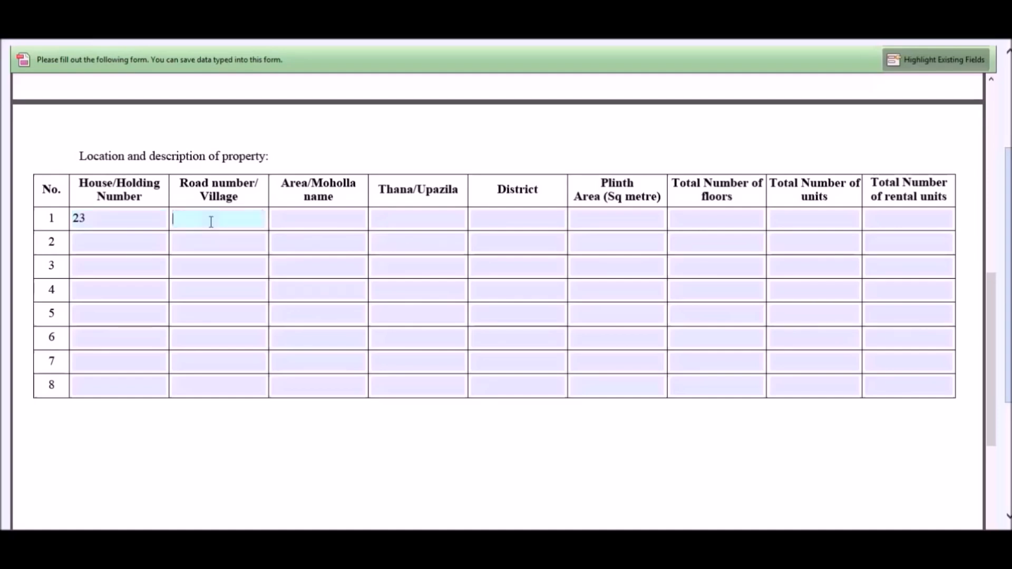
{"action": "left_click", "coordinate": [290, 221]}
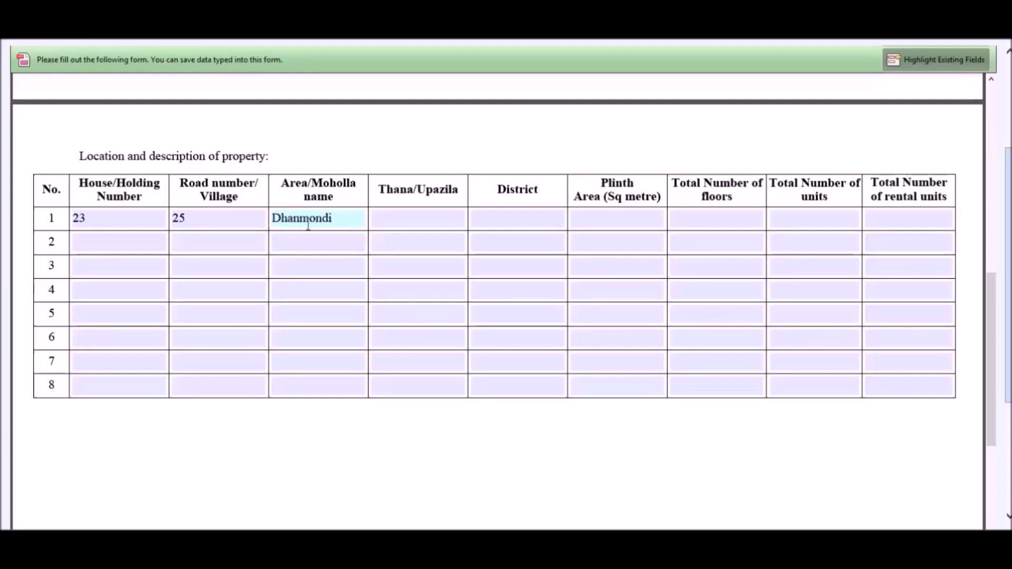
{"action": "left_click_drag", "start_coordinate": [340, 218], "coordinate": [273, 219]}
{"action": "key", "text": "ctrl+c"}
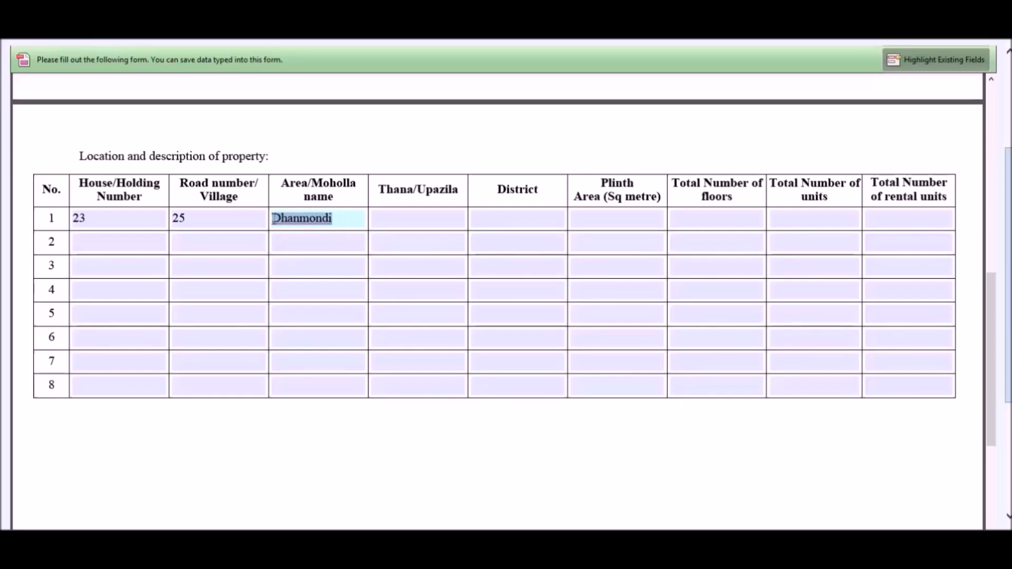
{"action": "left_click", "coordinate": [418, 215]}
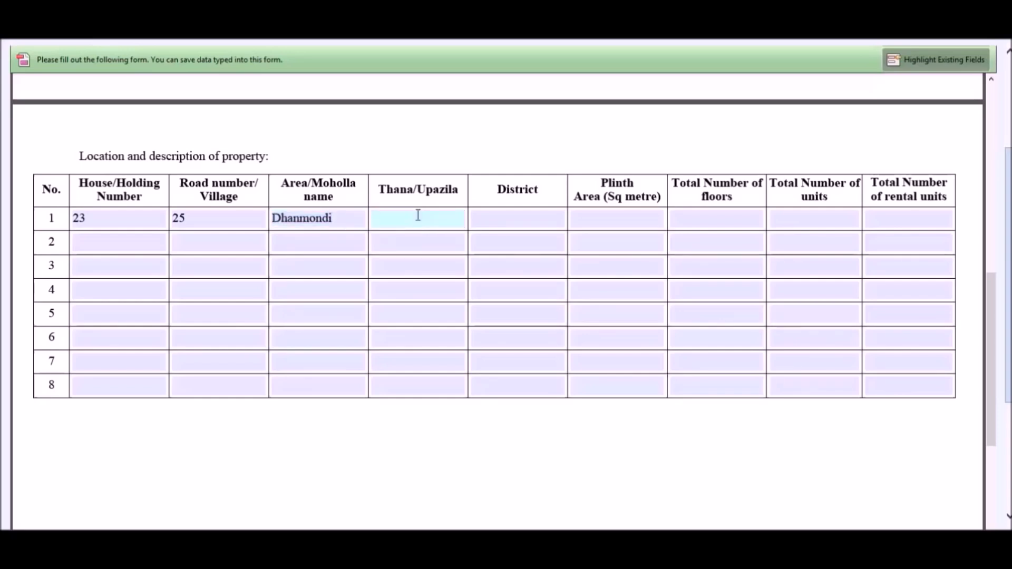
{"action": "key", "text": "ctrl+v"}
{"action": "left_click", "coordinate": [515, 220]}
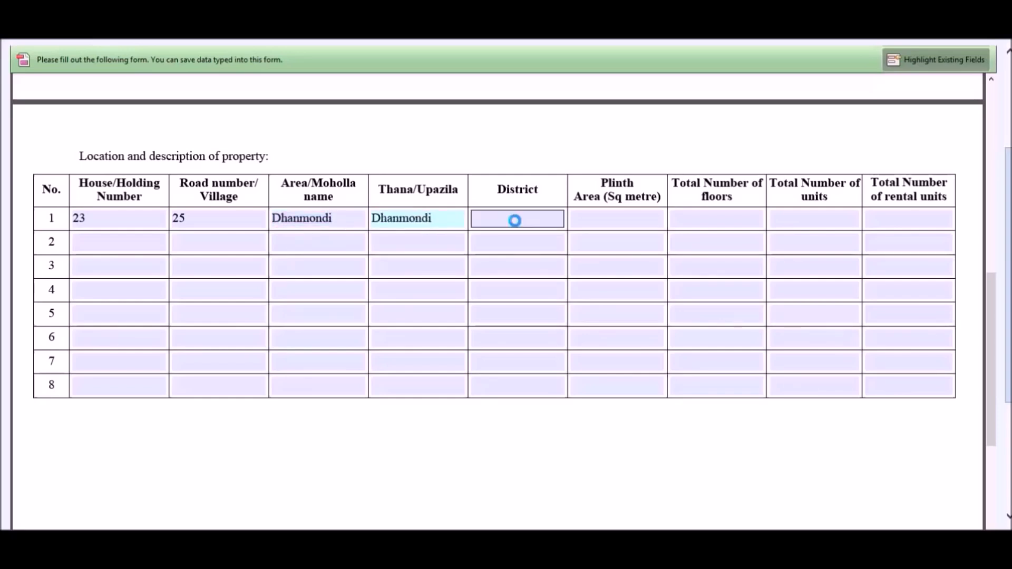
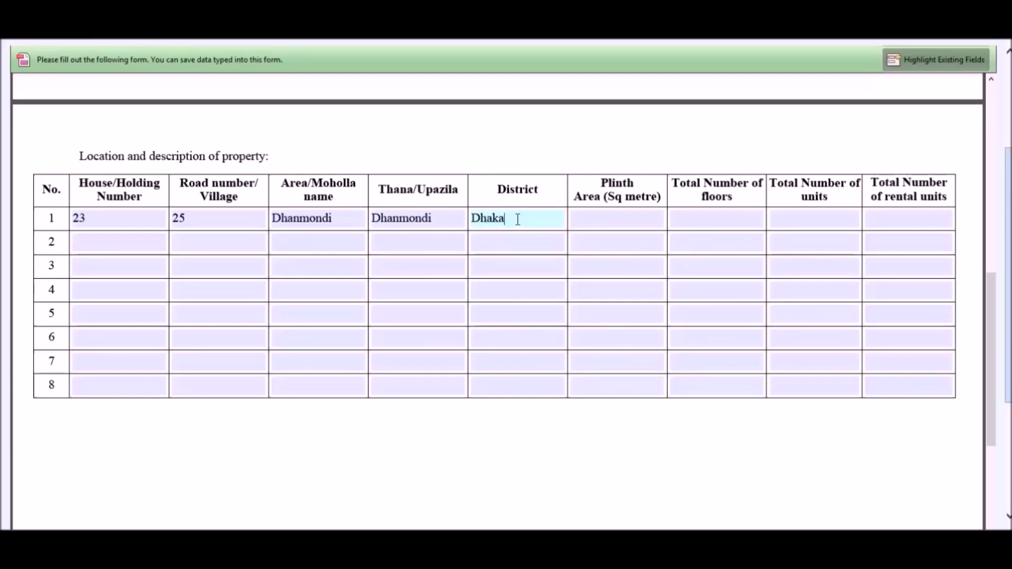
Describe the property: 2,500 plinth area, 9 floors, 2 units, 2 rental units.
{"action": "left_click", "coordinate": [606, 217]}
{"action": "type", "text": "2500"}
{"action": "left_click", "coordinate": [714, 217]}
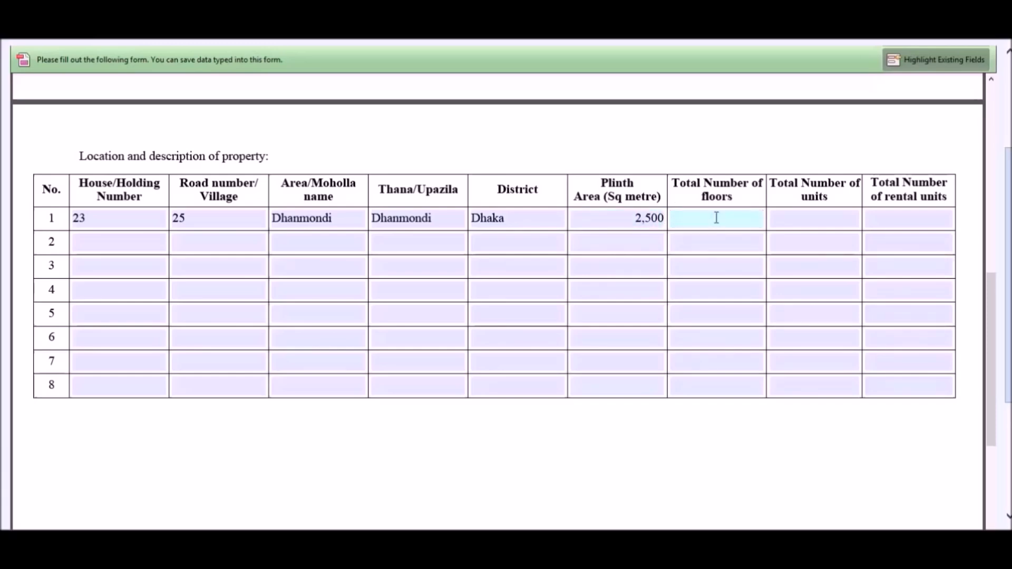
{"action": "type", "text": "9"}
{"action": "left_click", "coordinate": [789, 219]}
{"action": "type", "text": "2"}
{"action": "left_click", "coordinate": [885, 219]}
{"action": "type", "text": "2"}
{"action": "left_click_drag", "start_coordinate": [992, 306], "coordinate": [985, 105]}
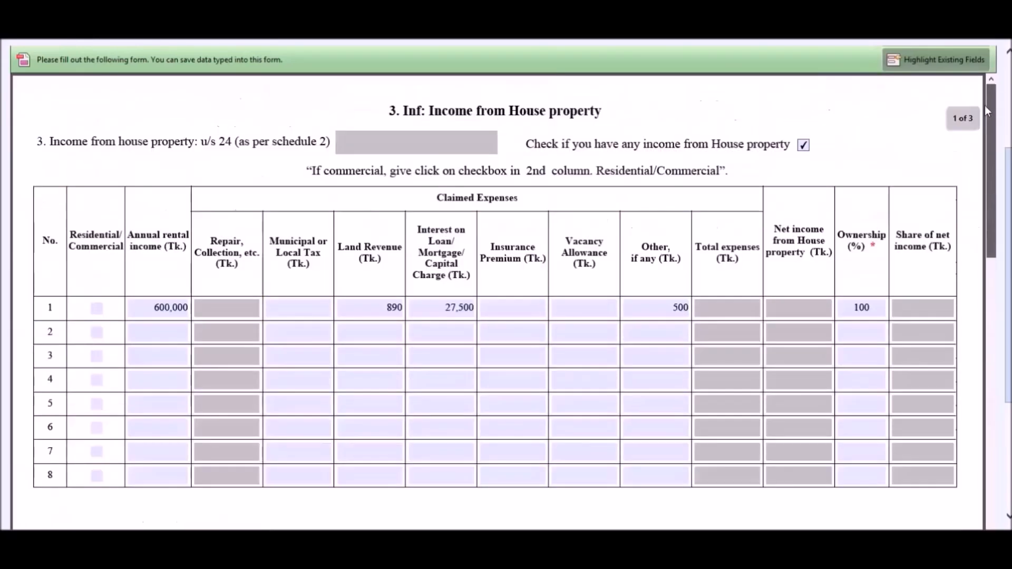
Run Check and Calculate and review Schedule-2: 178,890 expenses, 421,110 net income.
{"action": "scroll", "coordinate": [226, 214], "scroll_direction": "up", "scroll_amount": 3}
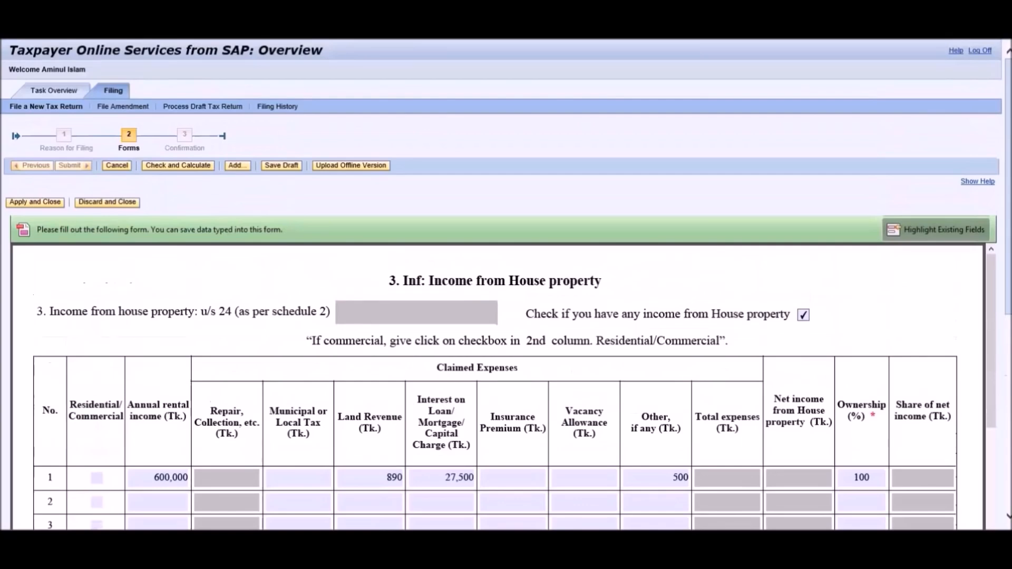
{"action": "left_click", "coordinate": [194, 166]}
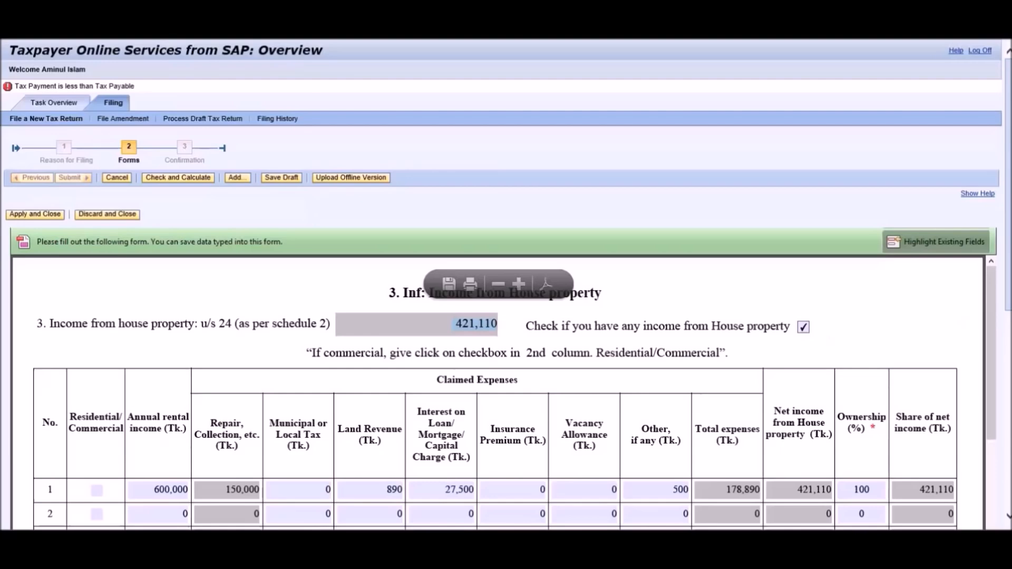
{"action": "scroll", "coordinate": [709, 337], "scroll_direction": "down", "scroll_amount": 10}
{"action": "scroll", "coordinate": [964, 422], "scroll_direction": "down", "scroll_amount": 10}
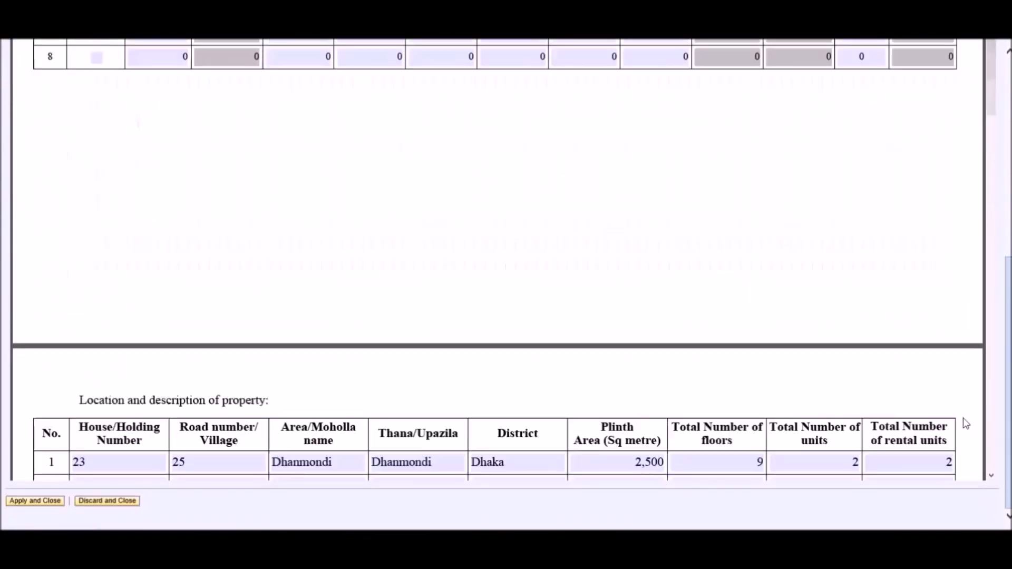
{"action": "scroll", "coordinate": [961, 414], "scroll_direction": "down", "scroll_amount": 10}
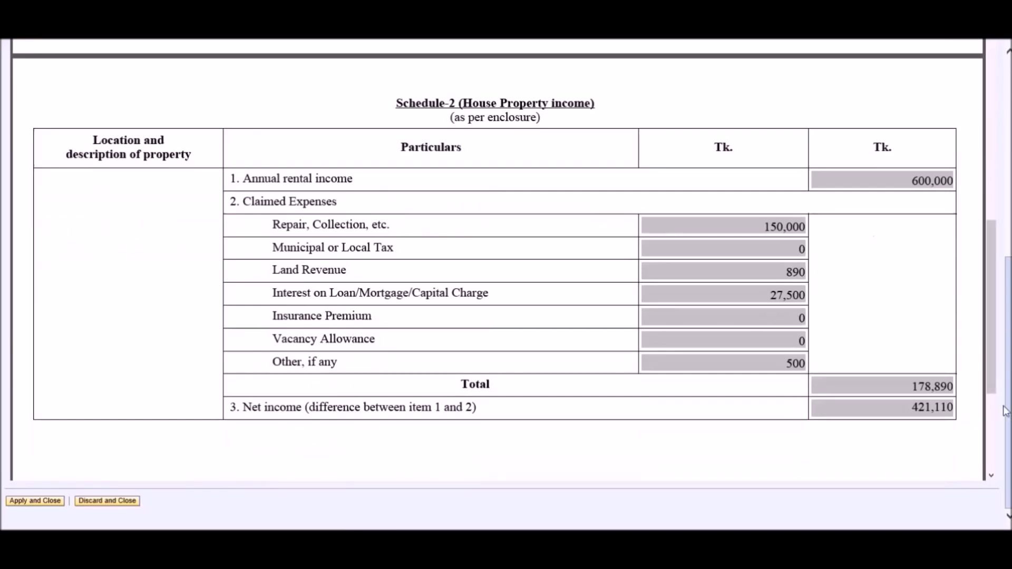
{"action": "scroll", "coordinate": [1010, 407], "scroll_direction": "up", "scroll_amount": 8}
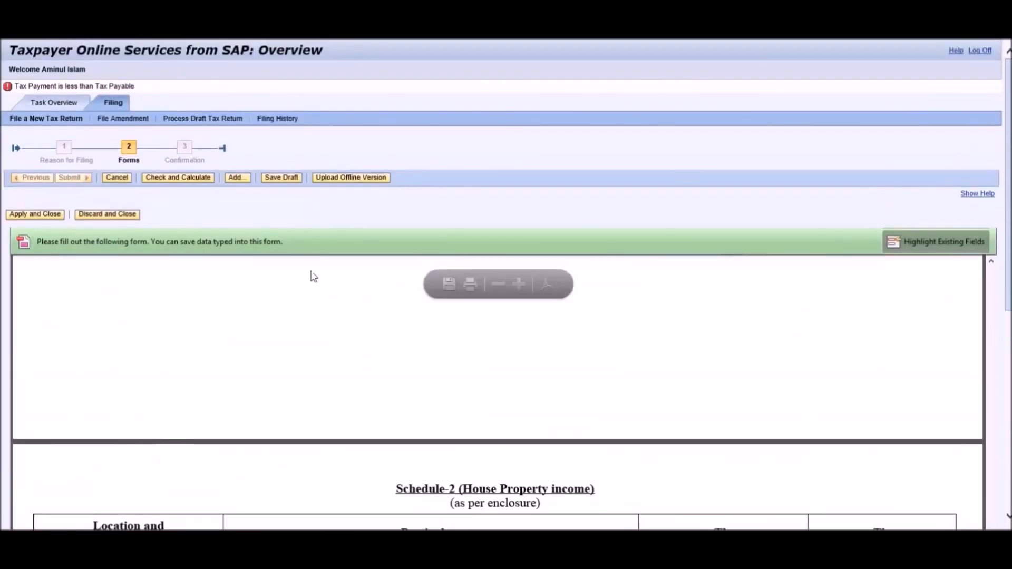
Save the return as a draft, then apply and close the House property form.
{"action": "left_click", "coordinate": [276, 179]}
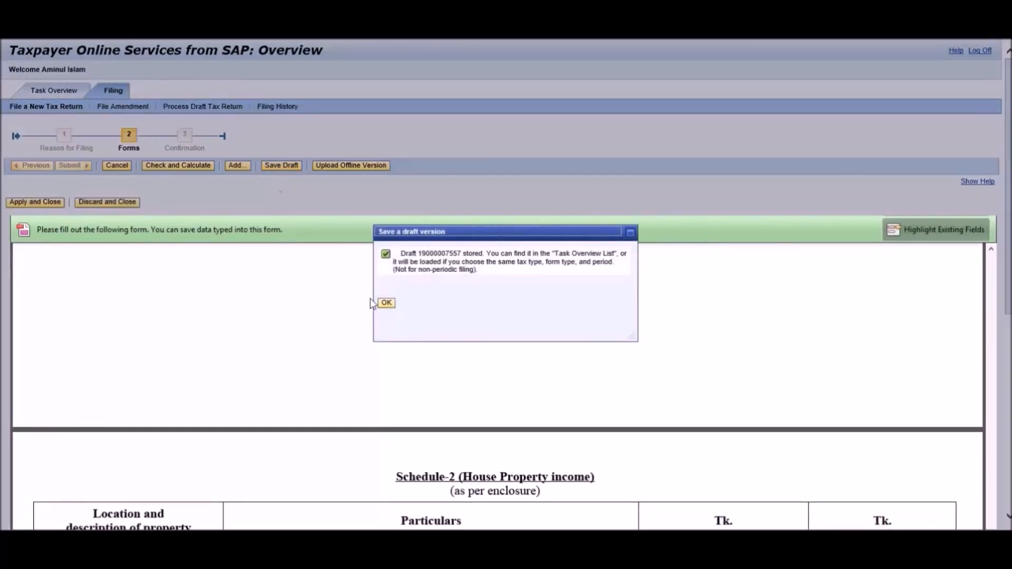
{"action": "left_click", "coordinate": [385, 303]}
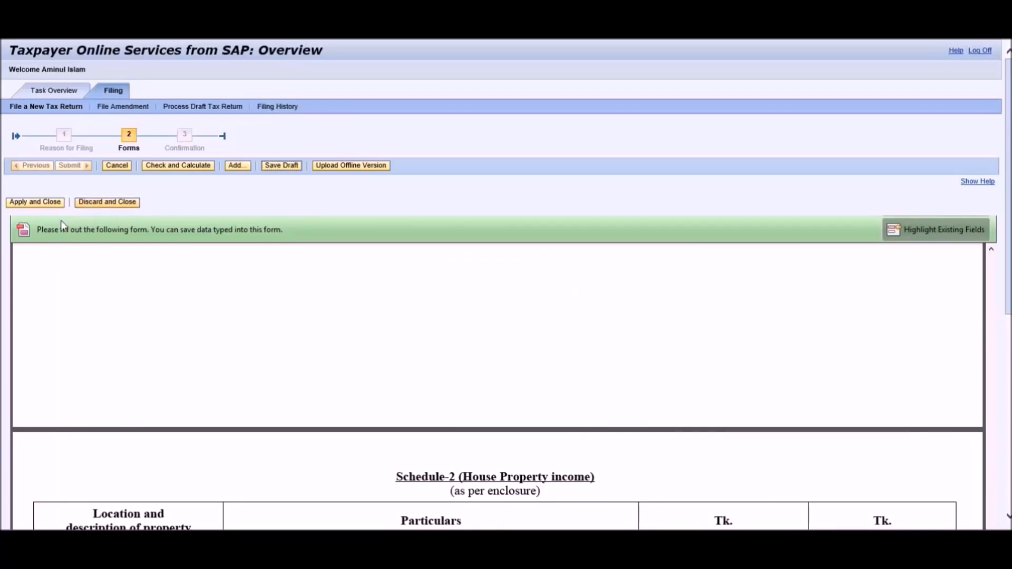
{"action": "left_click", "coordinate": [35, 203]}
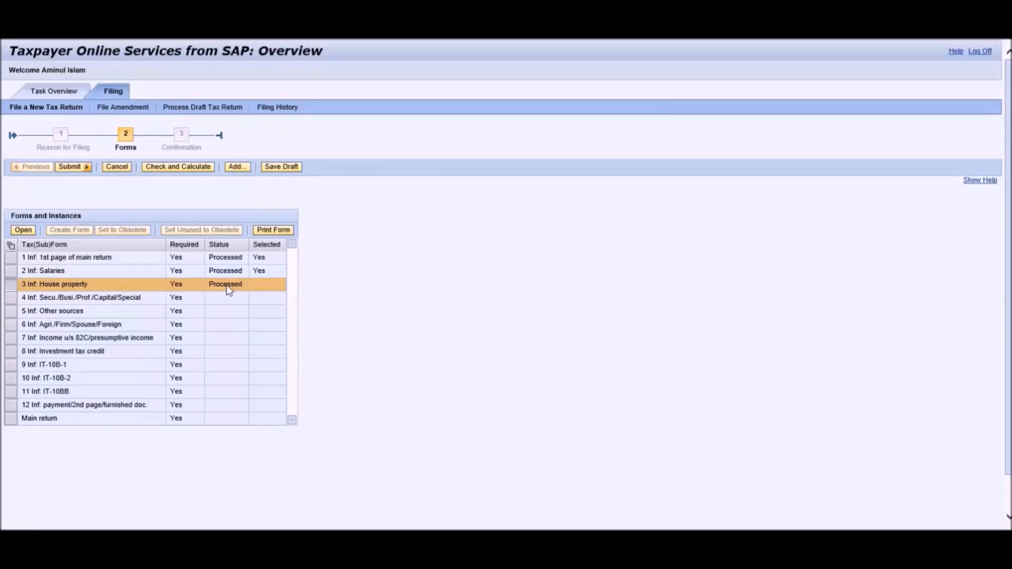
{"action": "left_click", "coordinate": [11, 299]}
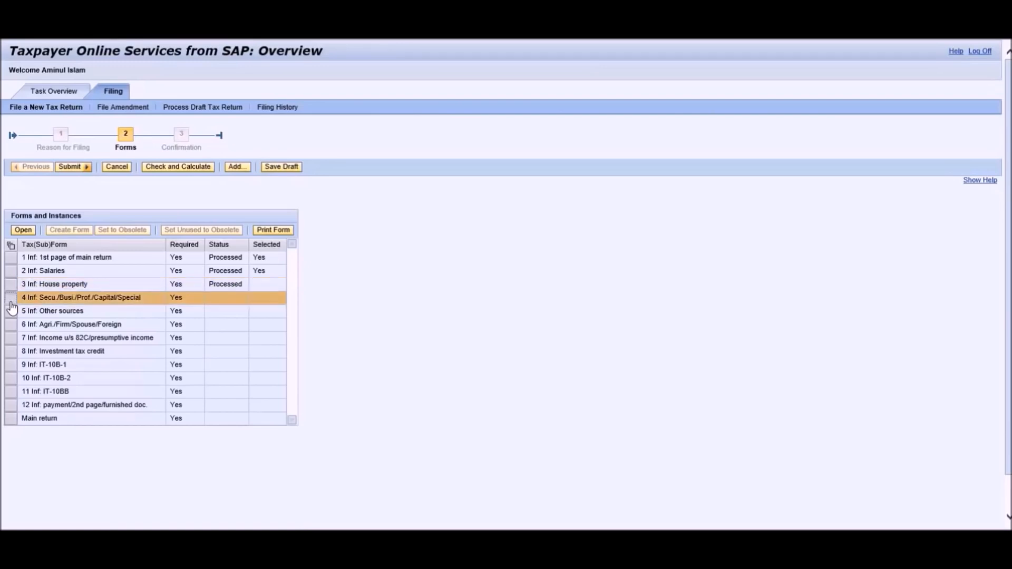
Open the Secu./Busi./Prof./Capital/Special form at full window width in Read mode.
{"action": "left_click", "coordinate": [24, 230]}
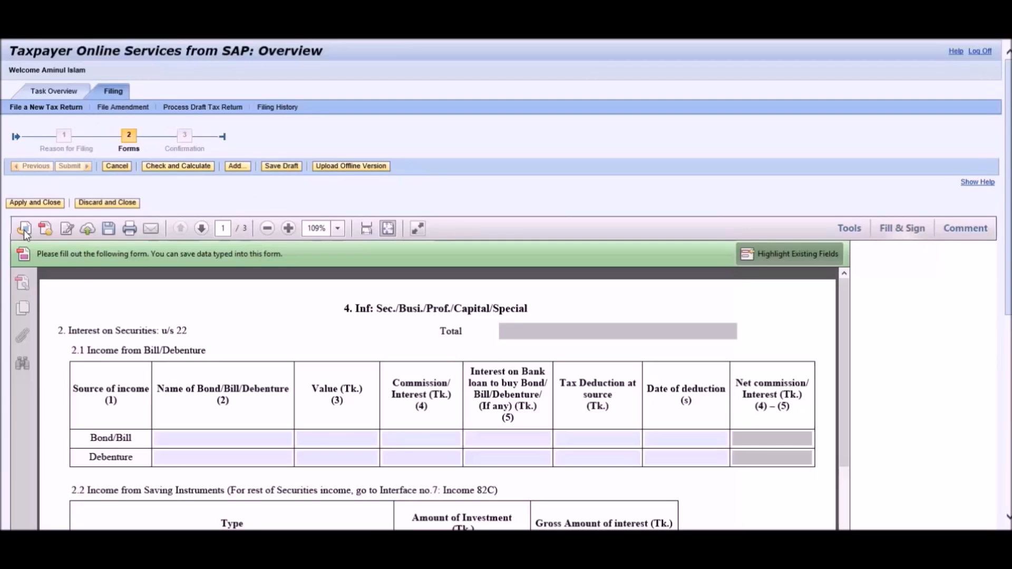
{"action": "left_click", "coordinate": [368, 232]}
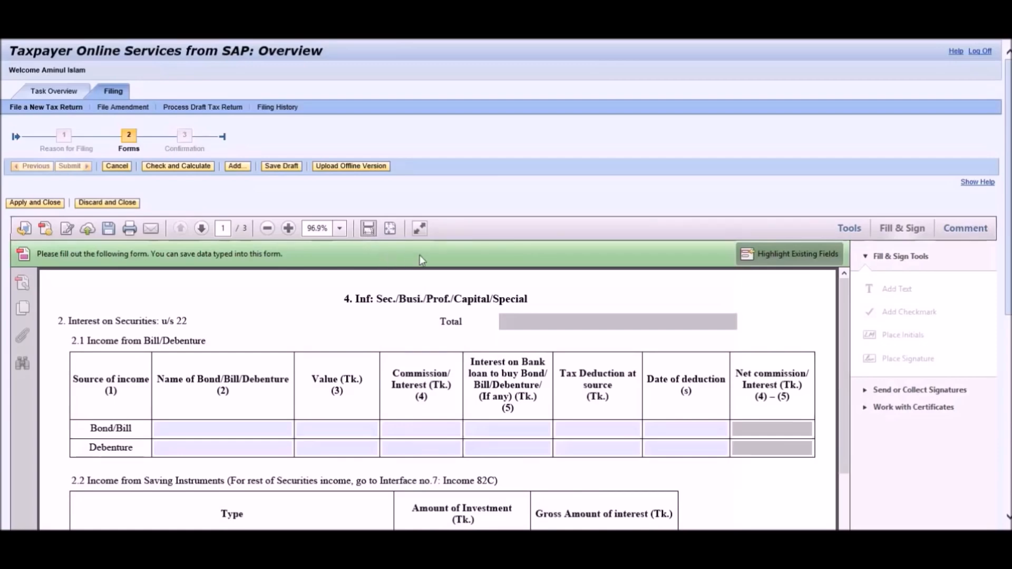
{"action": "left_click", "coordinate": [420, 230]}
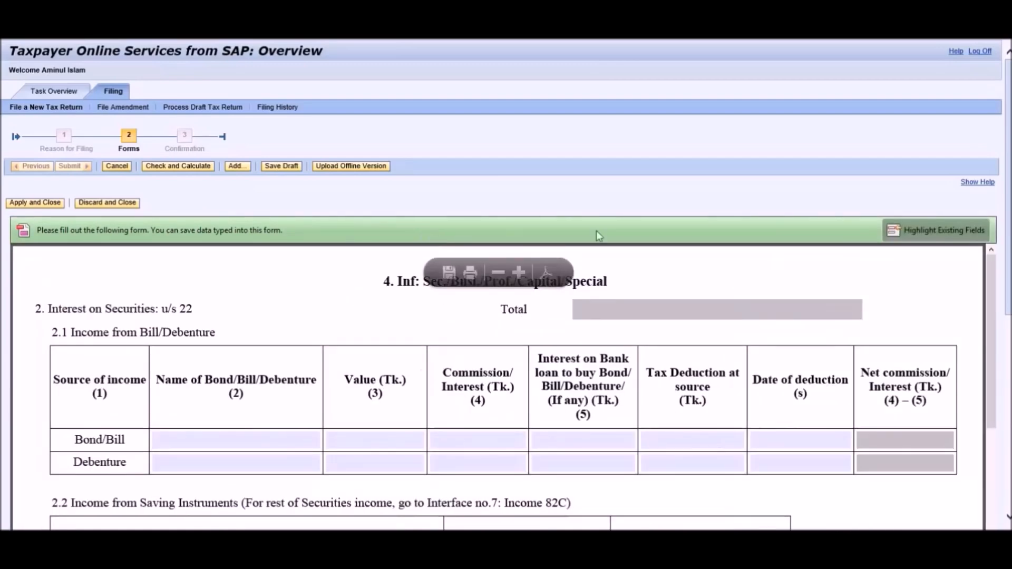
Scroll through the section 4 schedule, then apply and close it.
{"action": "scroll", "coordinate": [1006, 201], "scroll_direction": "down", "scroll_amount": 2}
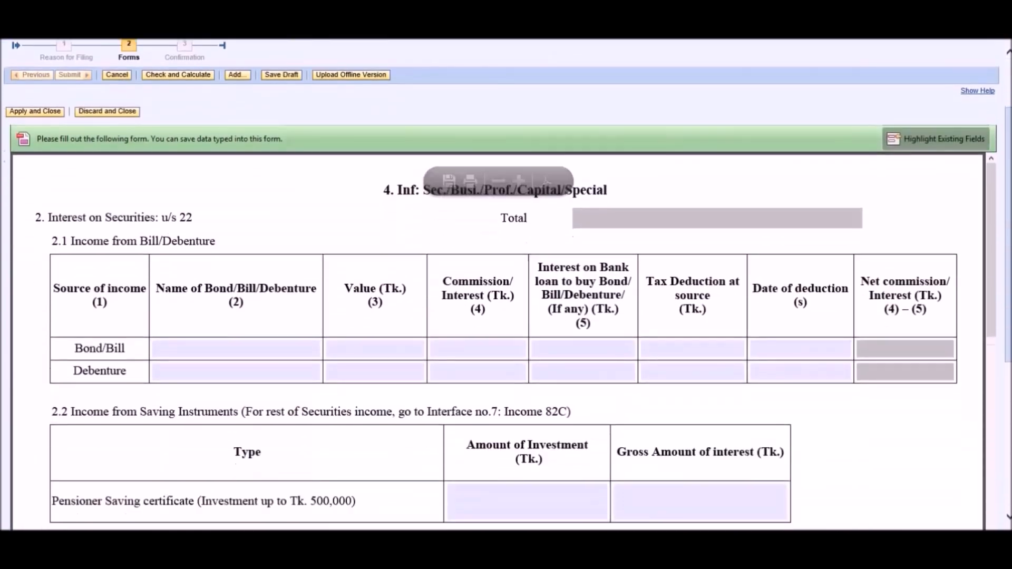
{"action": "scroll", "coordinate": [1007, 201], "scroll_direction": "down", "scroll_amount": 3}
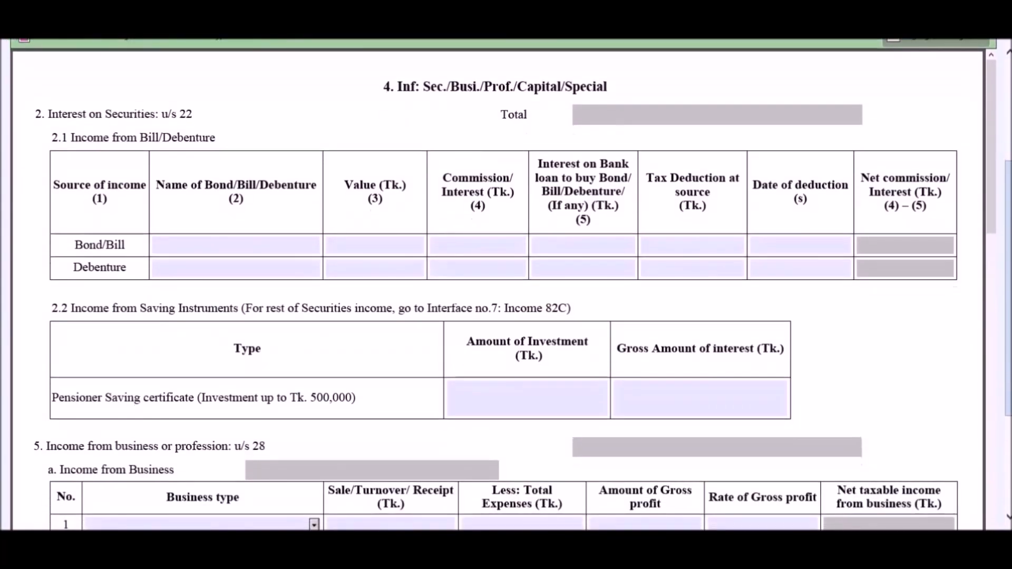
{"action": "scroll", "coordinate": [998, 251], "scroll_direction": "down", "scroll_amount": 5}
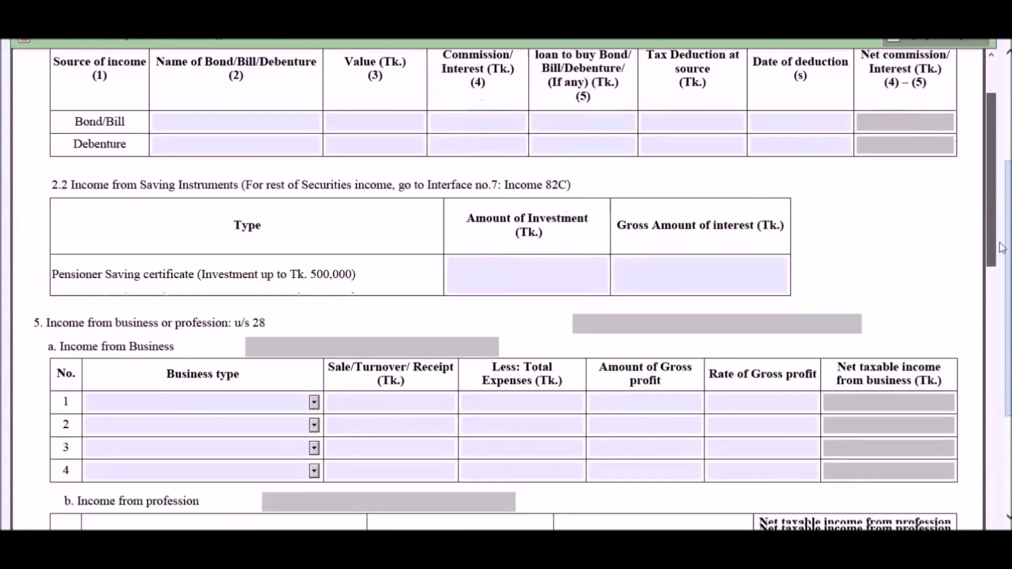
{"action": "scroll", "coordinate": [1006, 268], "scroll_direction": "down", "scroll_amount": 6}
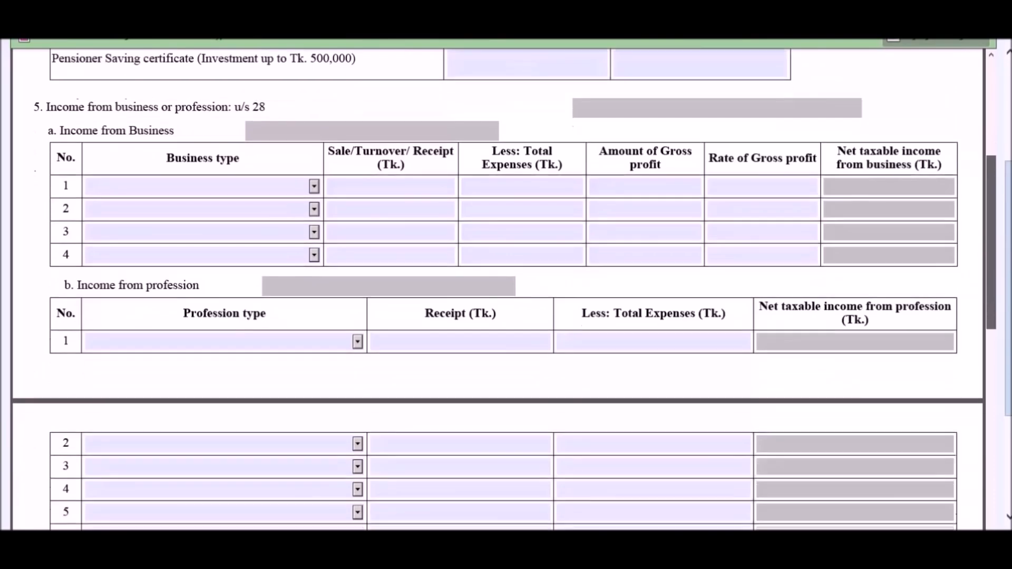
{"action": "scroll", "coordinate": [505, 289], "scroll_direction": "down", "scroll_amount": 8}
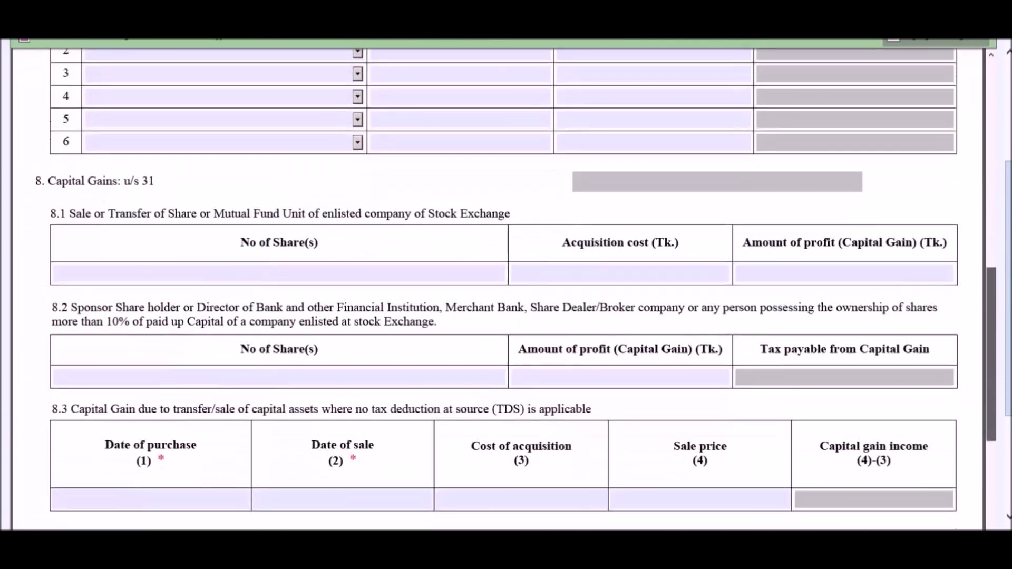
{"action": "scroll", "coordinate": [505, 289], "scroll_direction": "down", "scroll_amount": 6}
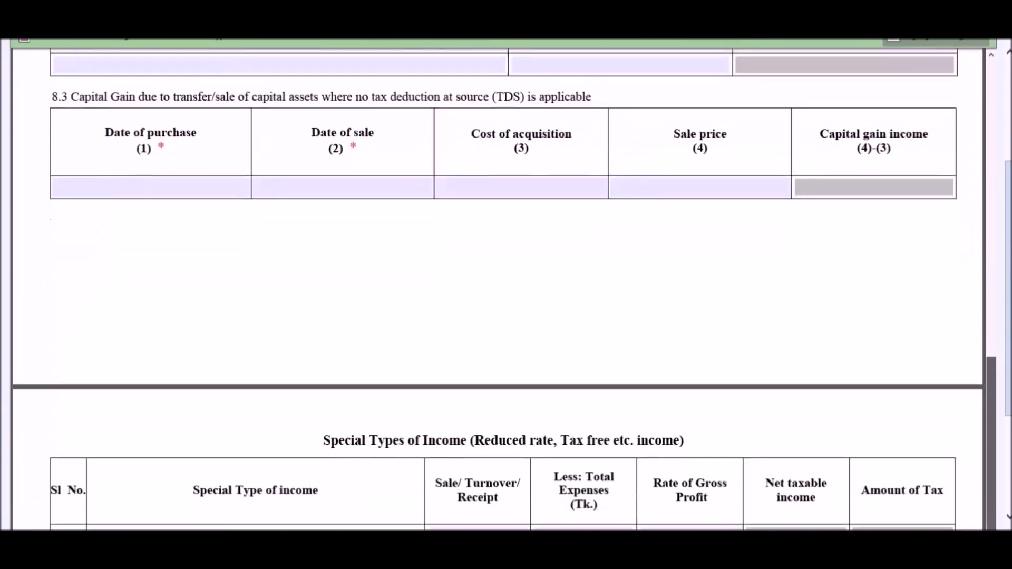
{"action": "scroll", "coordinate": [505, 289], "scroll_direction": "down", "scroll_amount": 5}
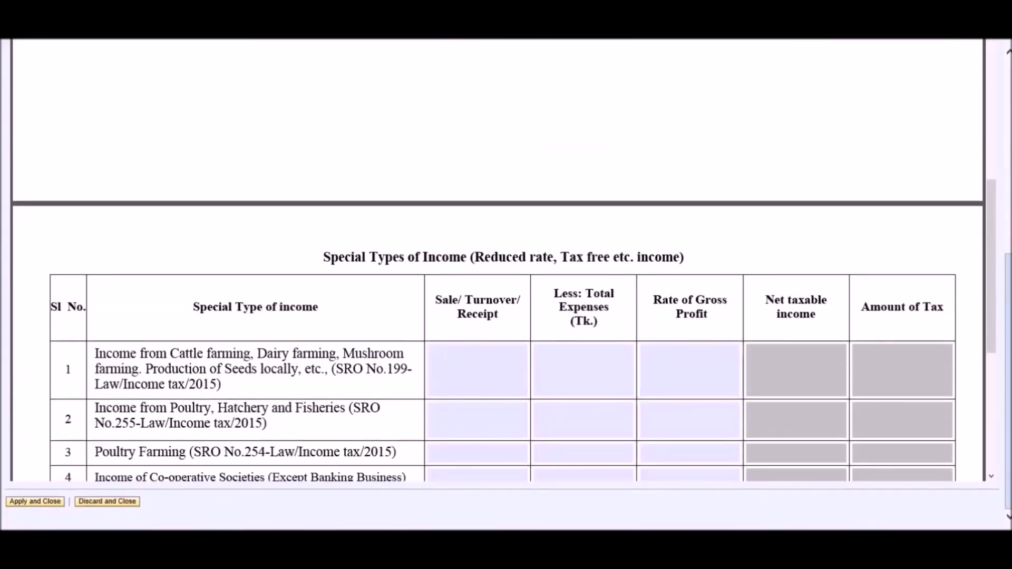
{"action": "scroll", "coordinate": [505, 289], "scroll_direction": "up", "scroll_amount": 10}
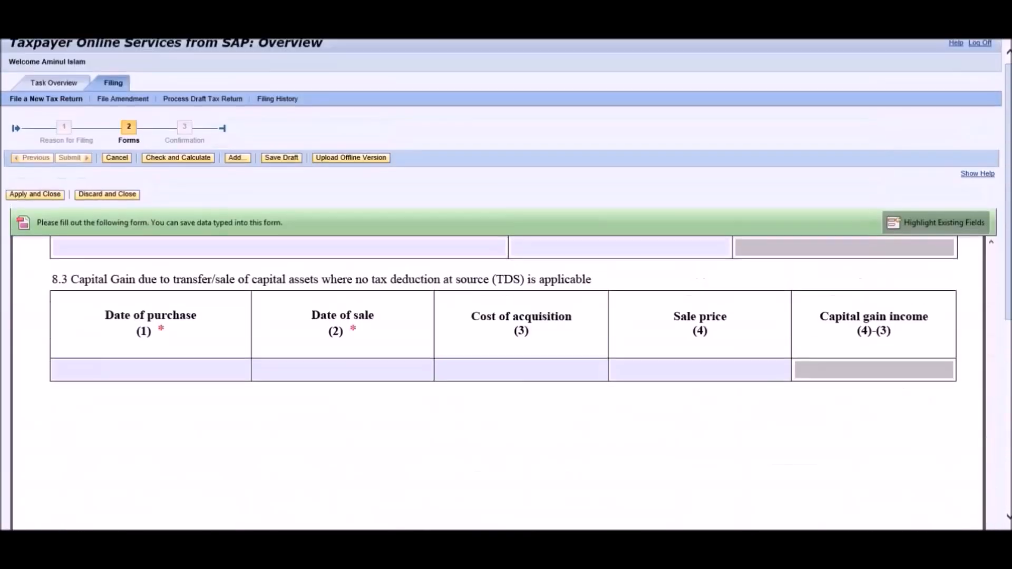
{"action": "scroll", "coordinate": [988, 263], "scroll_direction": "up", "scroll_amount": 10}
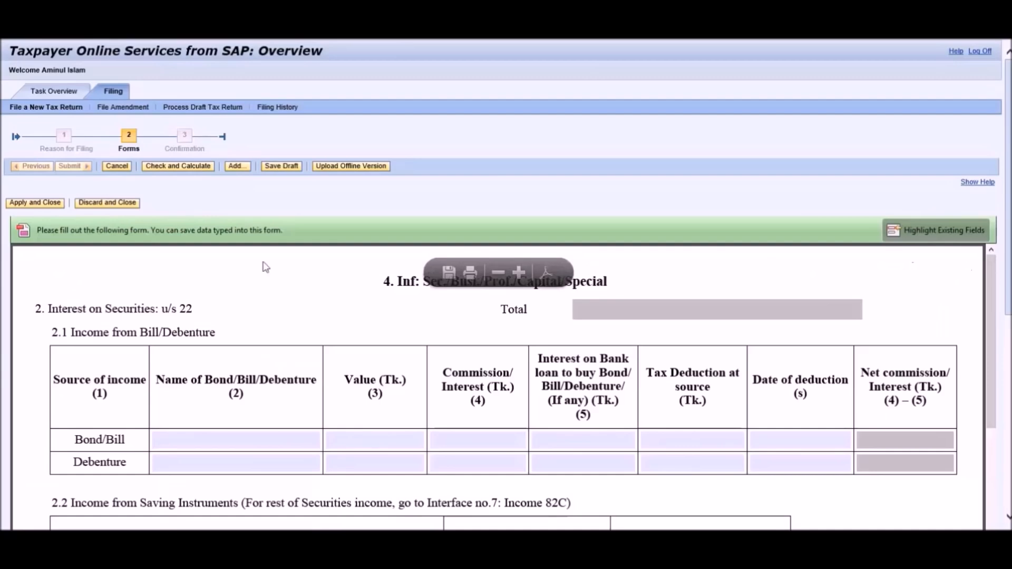
{"action": "left_click", "coordinate": [33, 206]}
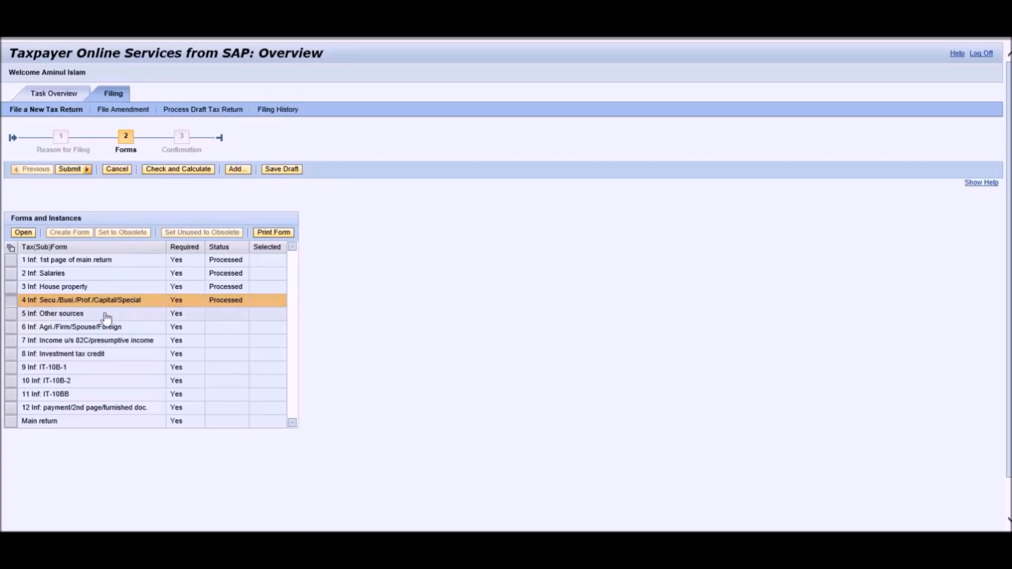
{"action": "left_click", "coordinate": [11, 314]}
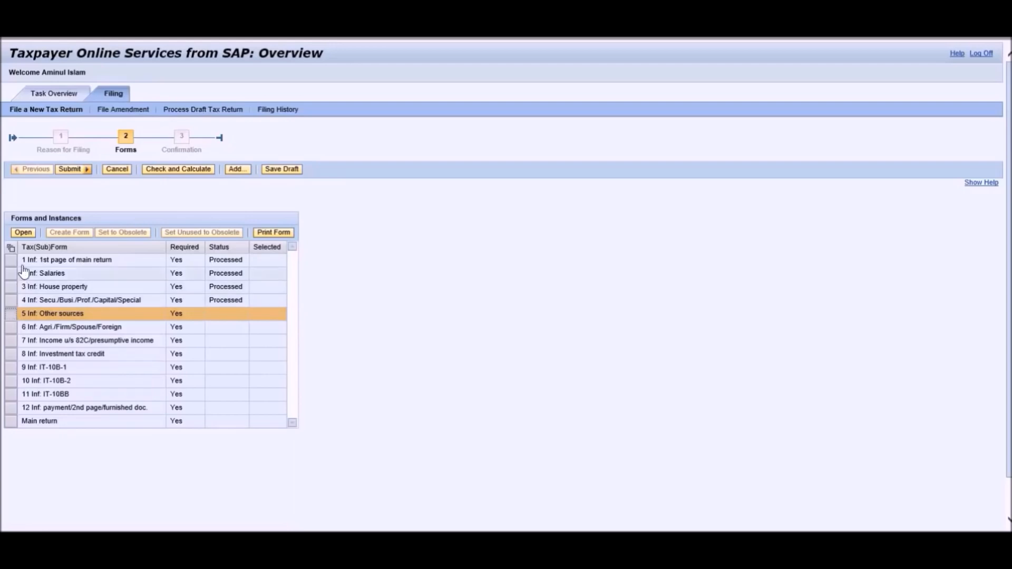
Open the Other sources schedule in Read mode, scroll its tables, then apply and close it.
{"action": "left_click", "coordinate": [24, 233]}
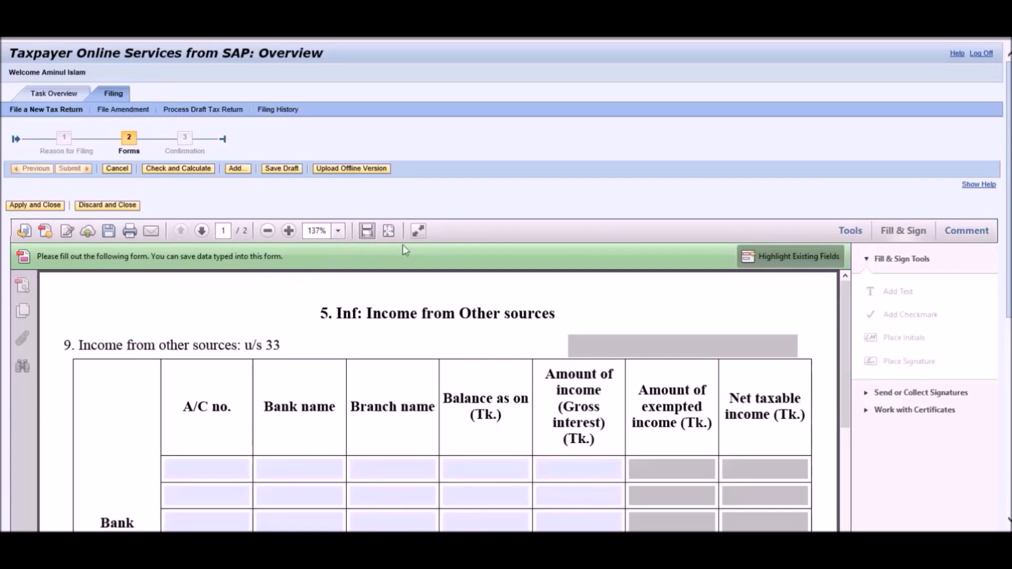
{"action": "left_click", "coordinate": [418, 231]}
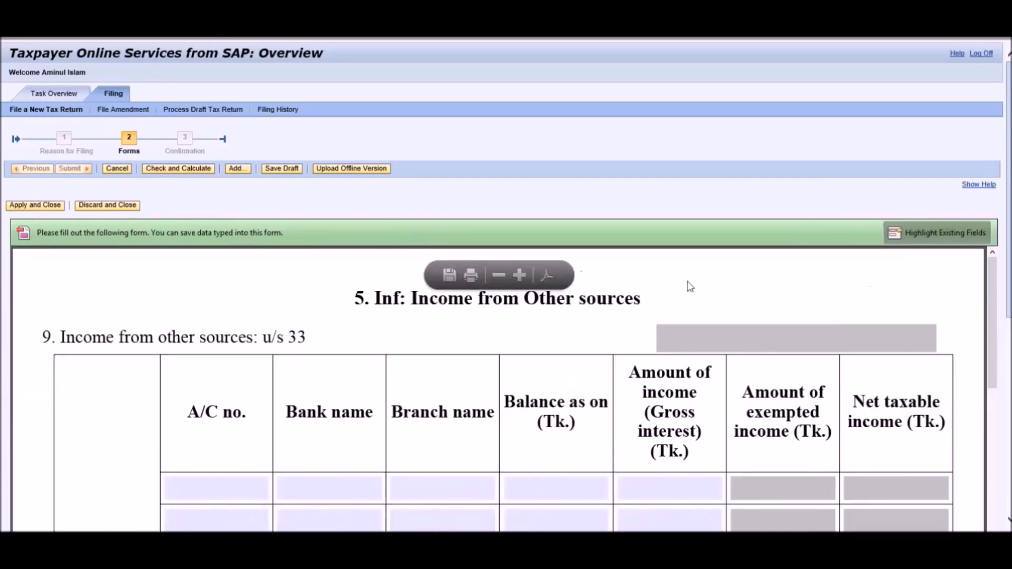
{"action": "scroll", "coordinate": [506, 284], "scroll_direction": "down", "scroll_amount": 5}
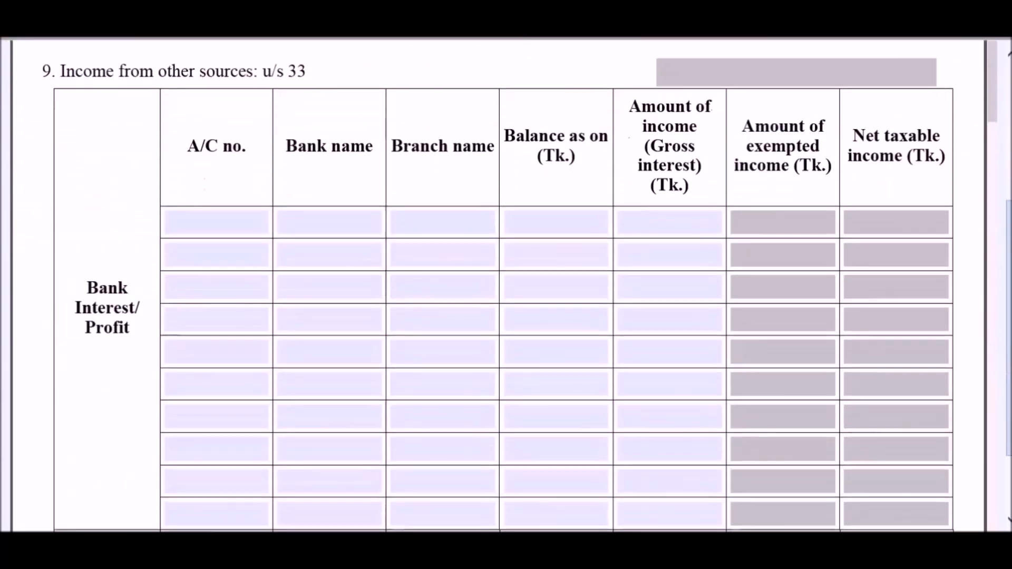
{"action": "left_click_drag", "start_coordinate": [1009, 319], "coordinate": [1009, 340]}
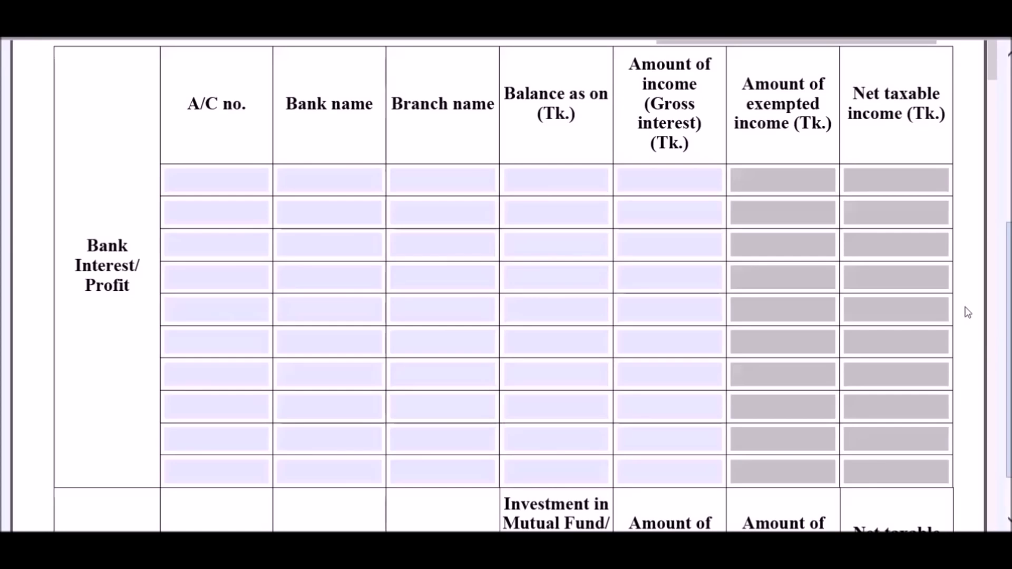
{"action": "scroll", "coordinate": [967, 313], "scroll_direction": "down", "scroll_amount": 2}
{"action": "scroll", "coordinate": [967, 313], "scroll_direction": "down", "scroll_amount": 3}
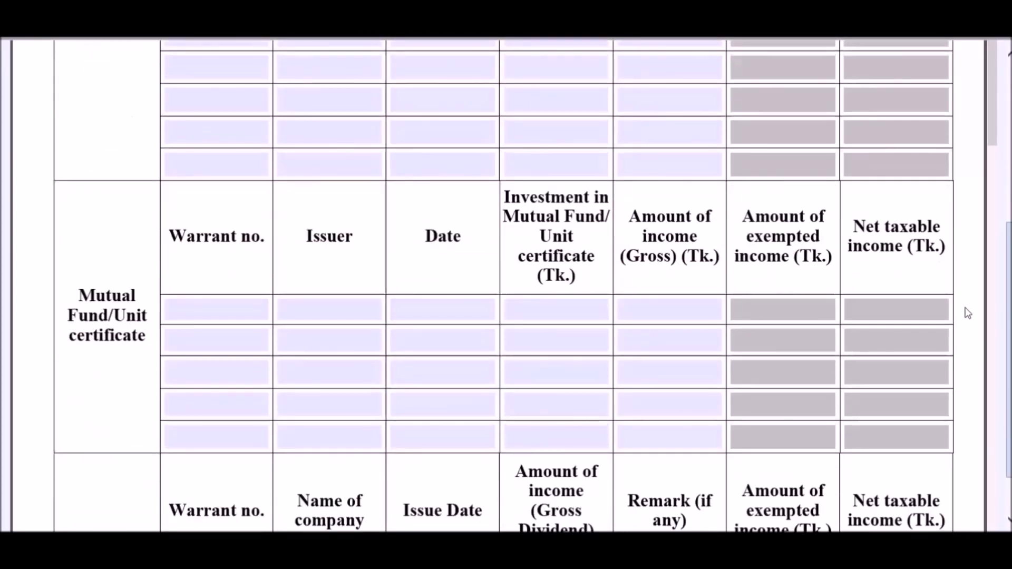
{"action": "scroll", "coordinate": [968, 314], "scroll_direction": "down", "scroll_amount": 5}
{"action": "scroll", "coordinate": [968, 314], "scroll_direction": "down", "scroll_amount": 10}
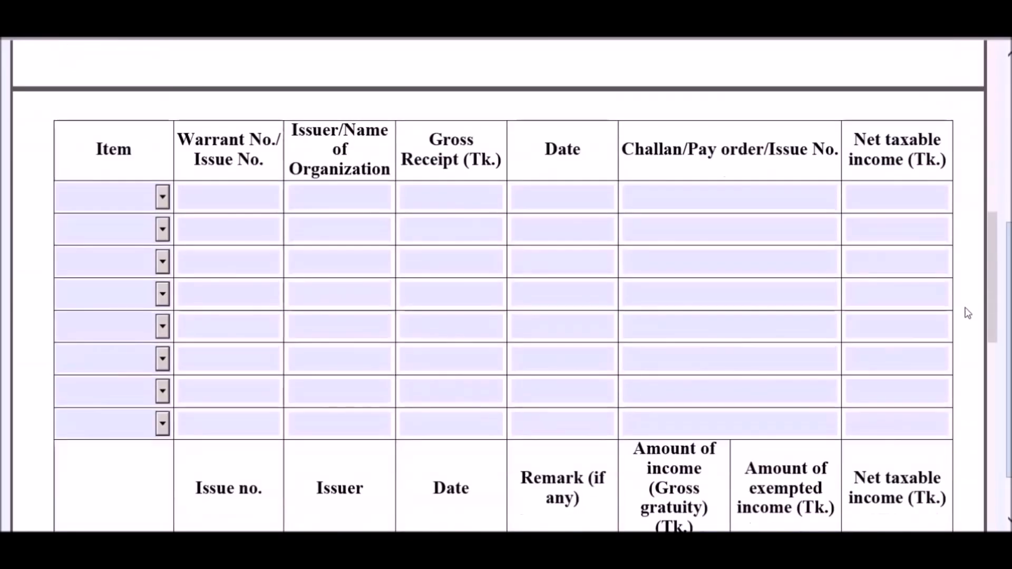
{"action": "scroll", "coordinate": [968, 314], "scroll_direction": "down", "scroll_amount": 4}
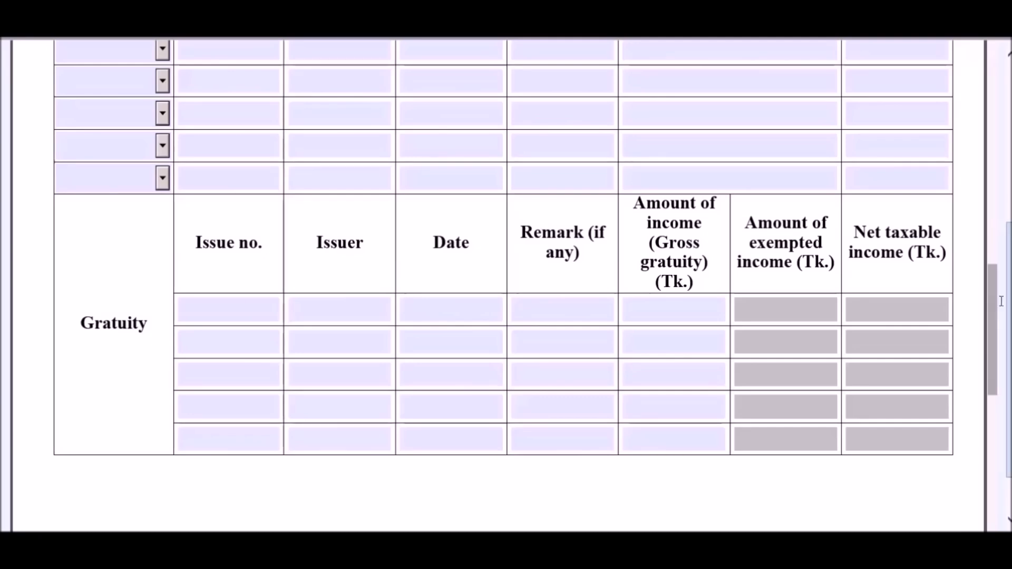
{"action": "left_click_drag", "start_coordinate": [1009, 295], "coordinate": [1007, 126]}
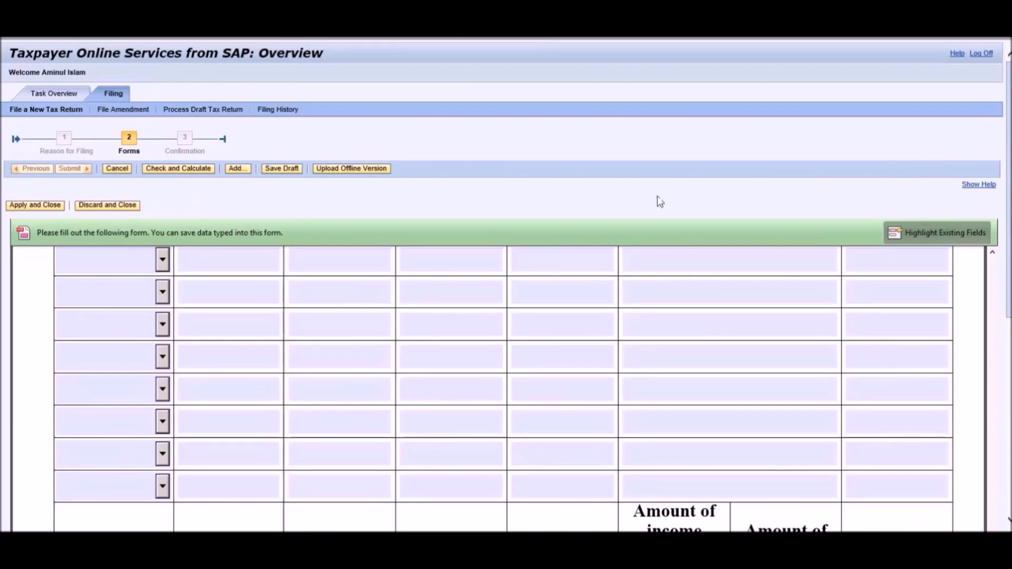
{"action": "left_click", "coordinate": [44, 208]}
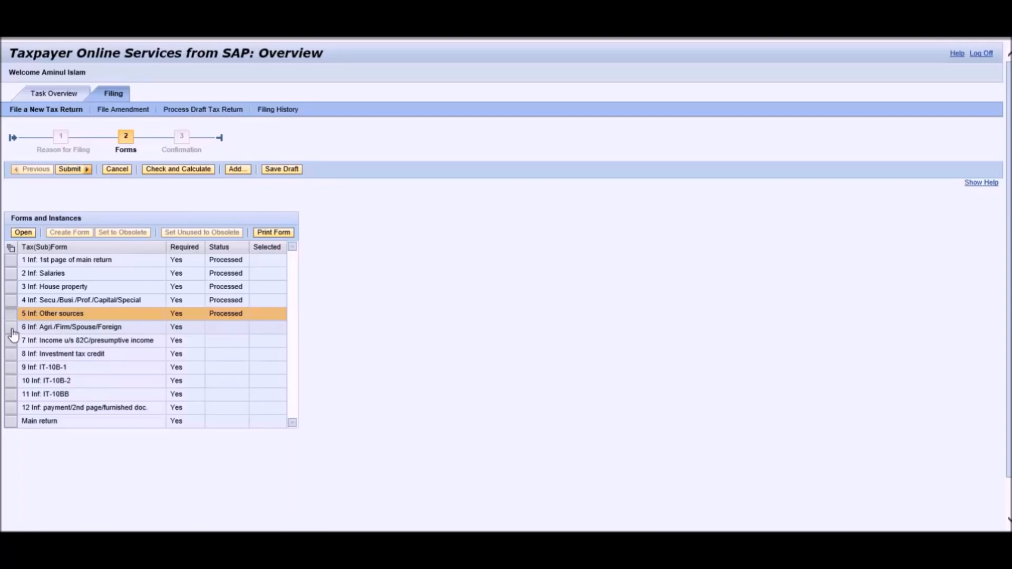
Open the Agri./Firm/Spouse/Foreign schedule in Read mode, scroll through it, then apply and close.
{"action": "left_click", "coordinate": [12, 329]}
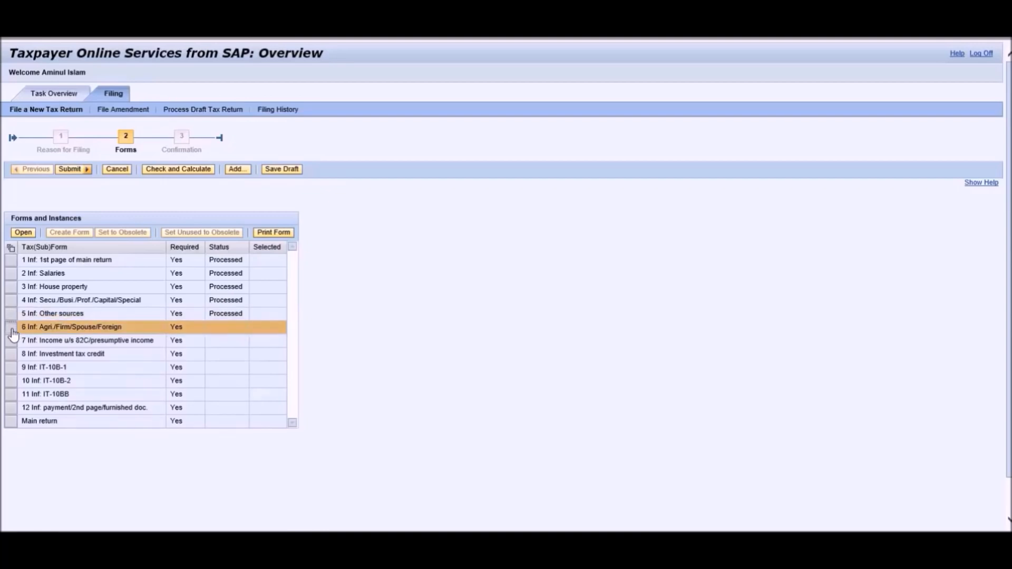
{"action": "left_click", "coordinate": [23, 236]}
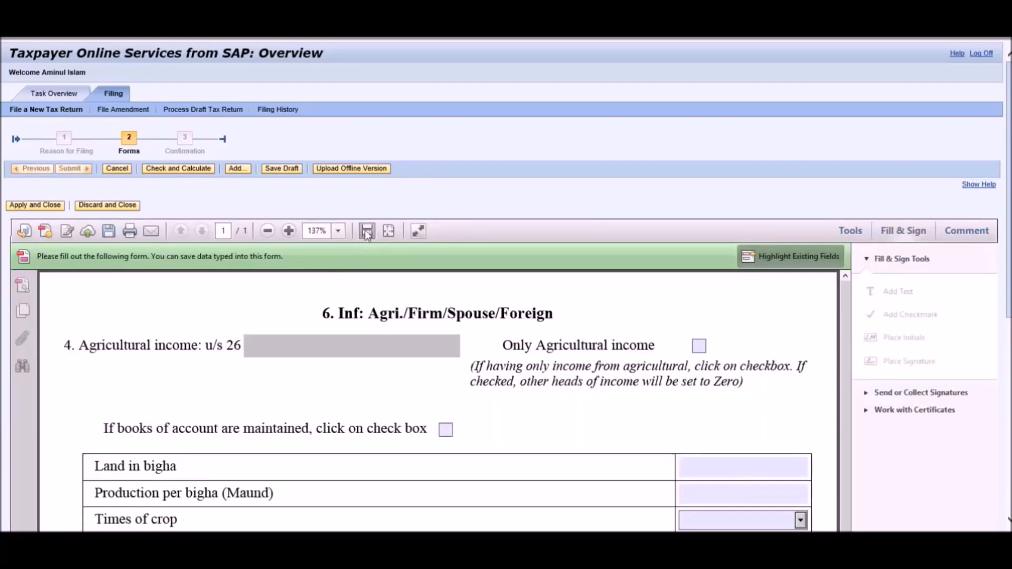
{"action": "left_click", "coordinate": [419, 231]}
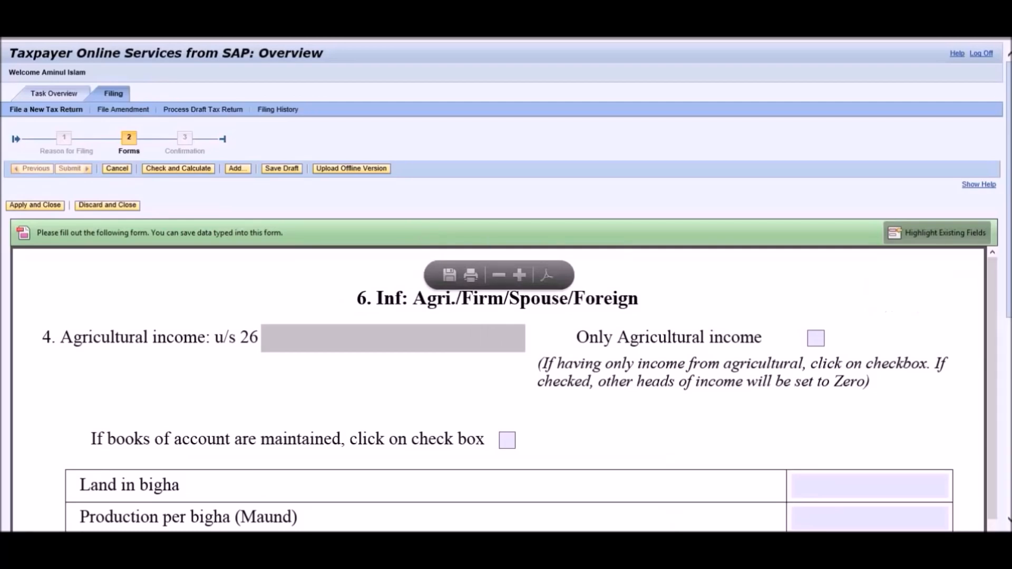
{"action": "scroll", "coordinate": [506, 284], "scroll_direction": "down", "scroll_amount": 5}
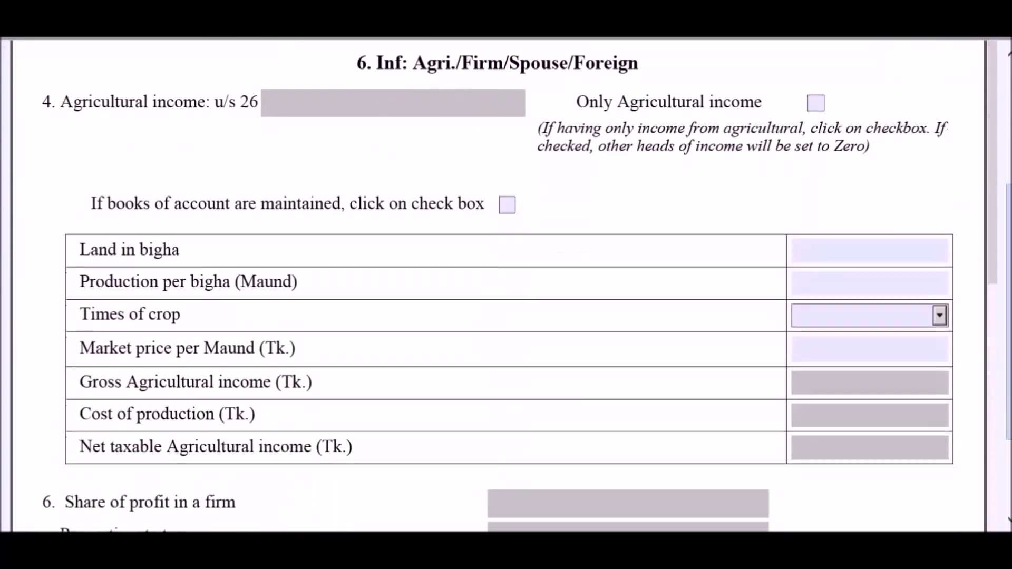
{"action": "scroll", "coordinate": [991, 362], "scroll_direction": "down", "scroll_amount": 3}
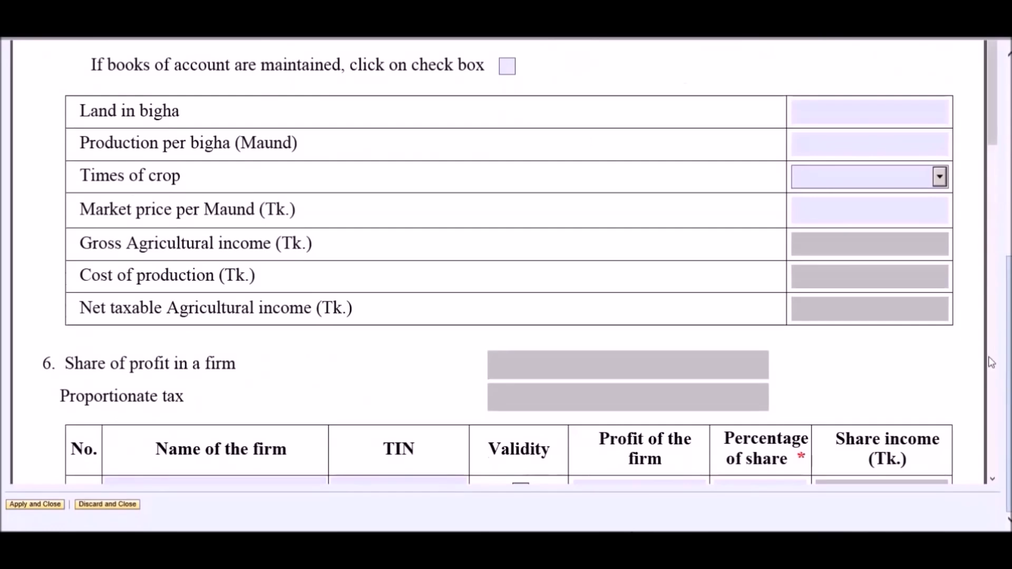
{"action": "scroll", "coordinate": [953, 352], "scroll_direction": "down", "scroll_amount": 7}
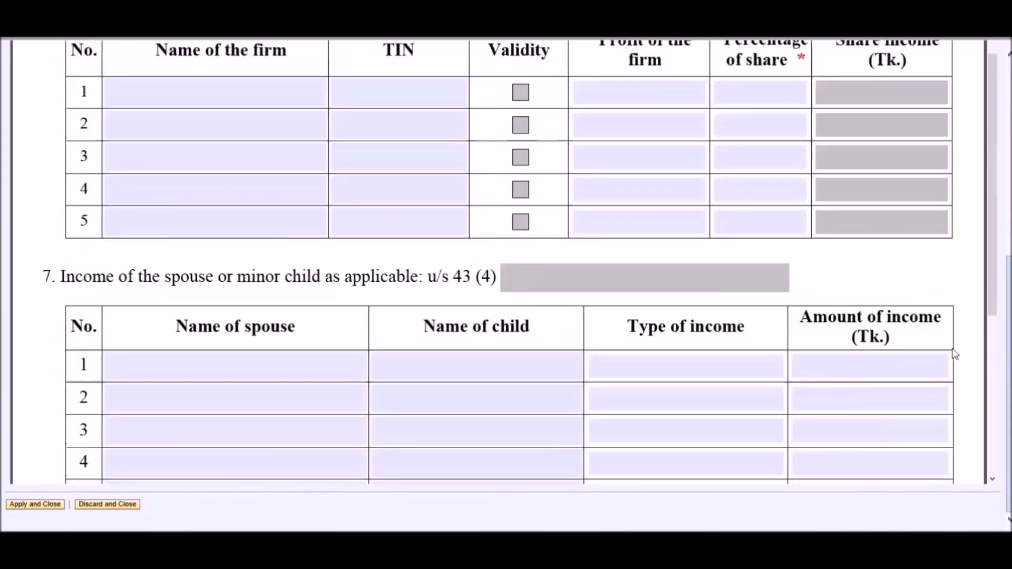
{"action": "scroll", "coordinate": [954, 353], "scroll_direction": "down", "scroll_amount": 1}
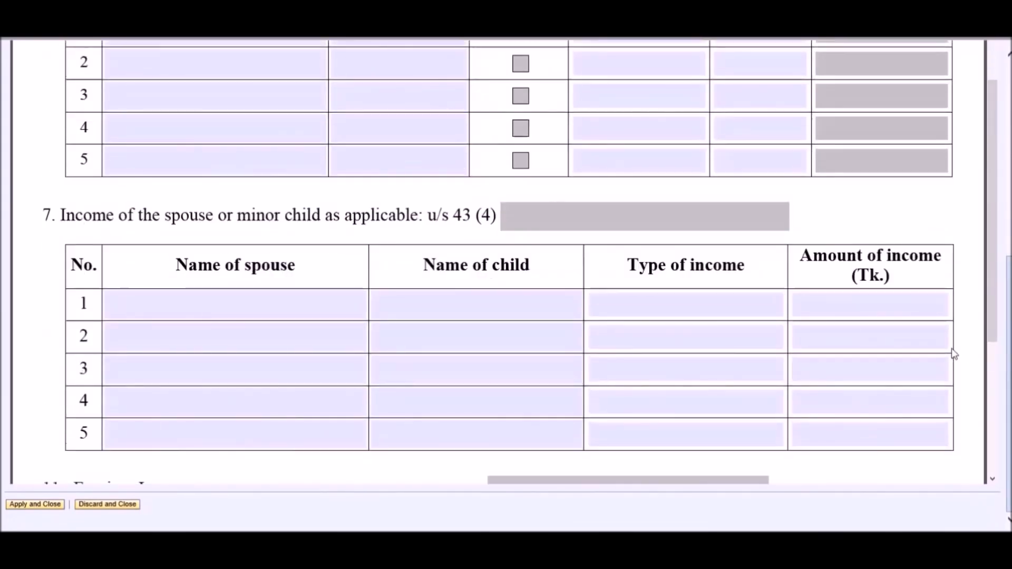
{"action": "scroll", "coordinate": [954, 353], "scroll_direction": "down", "scroll_amount": 4}
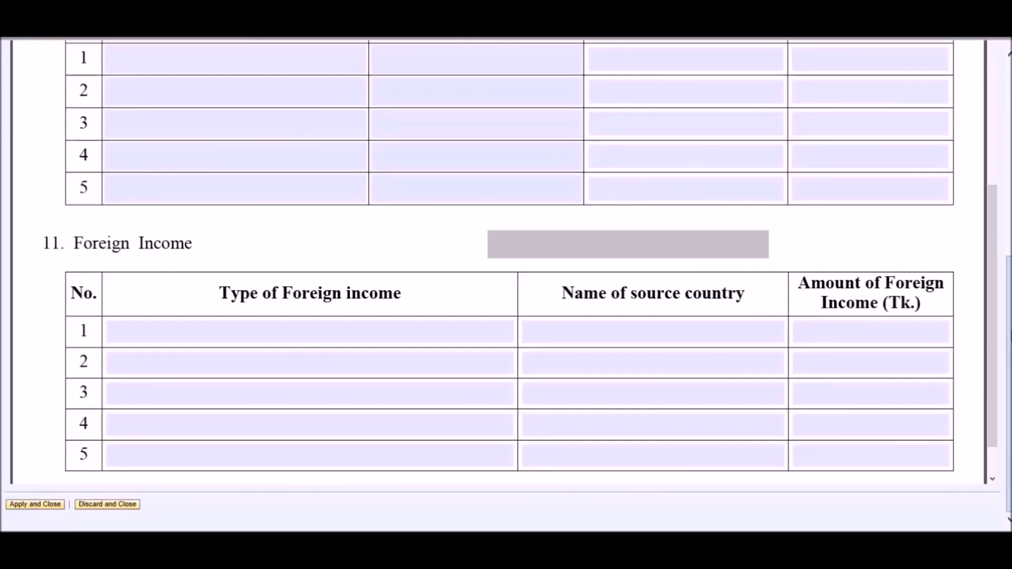
{"action": "scroll", "coordinate": [506, 285], "scroll_direction": "up", "scroll_amount": 10}
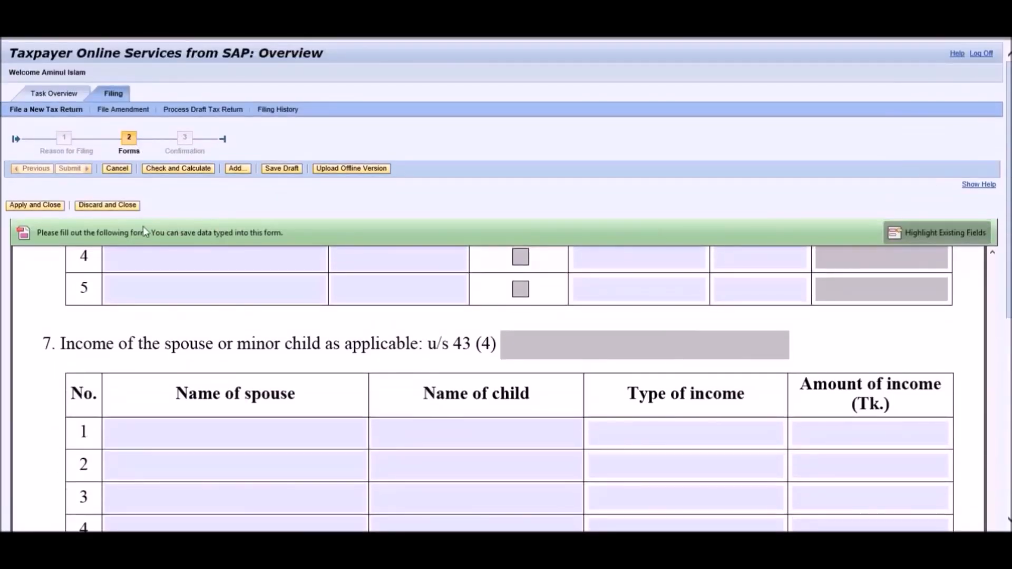
{"action": "left_click", "coordinate": [30, 207]}
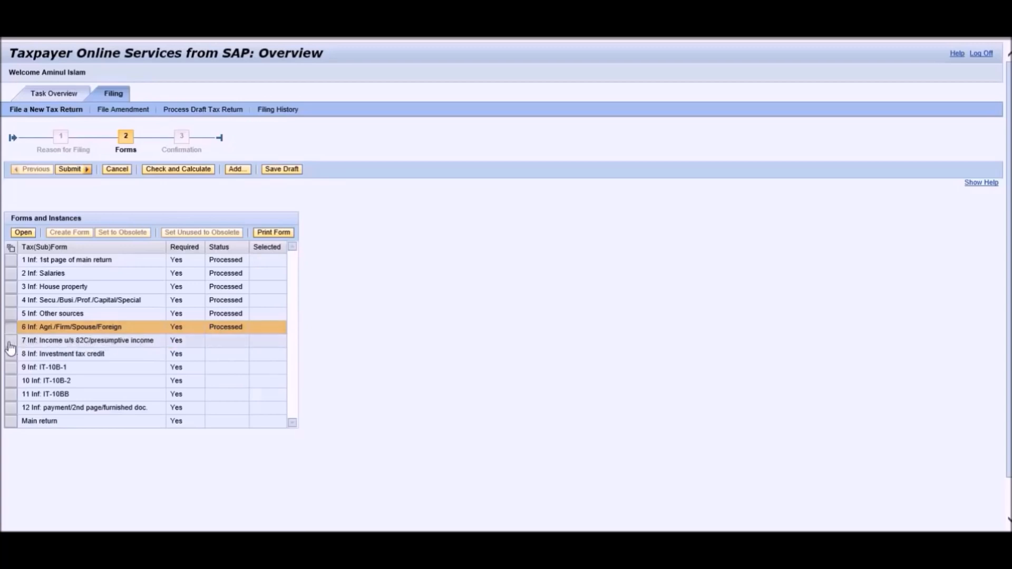
Open the Income u/s 82C/presumptive income form in Read mode, review both tables, then apply and close.
{"action": "left_click", "coordinate": [11, 343]}
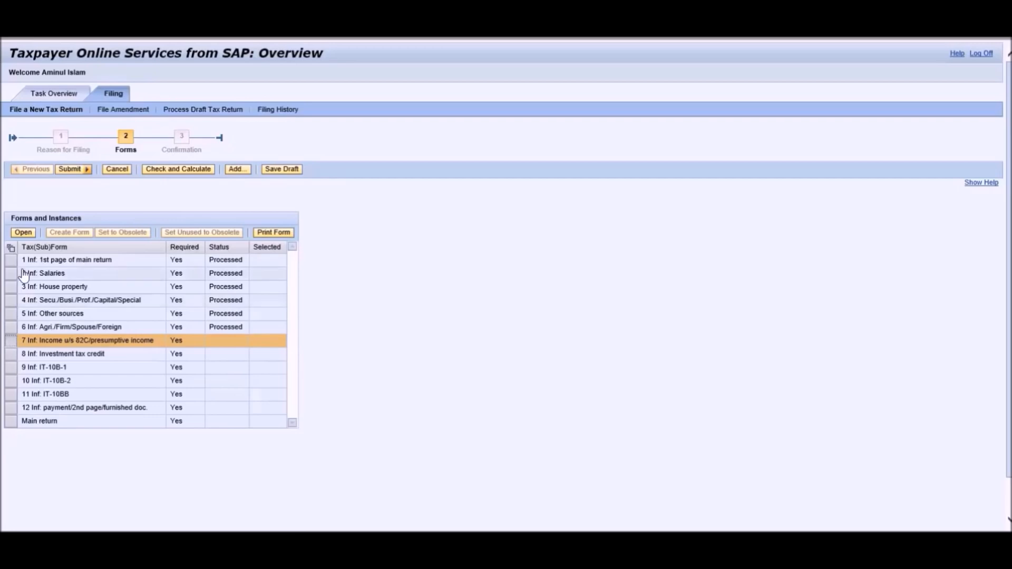
{"action": "left_click", "coordinate": [25, 235]}
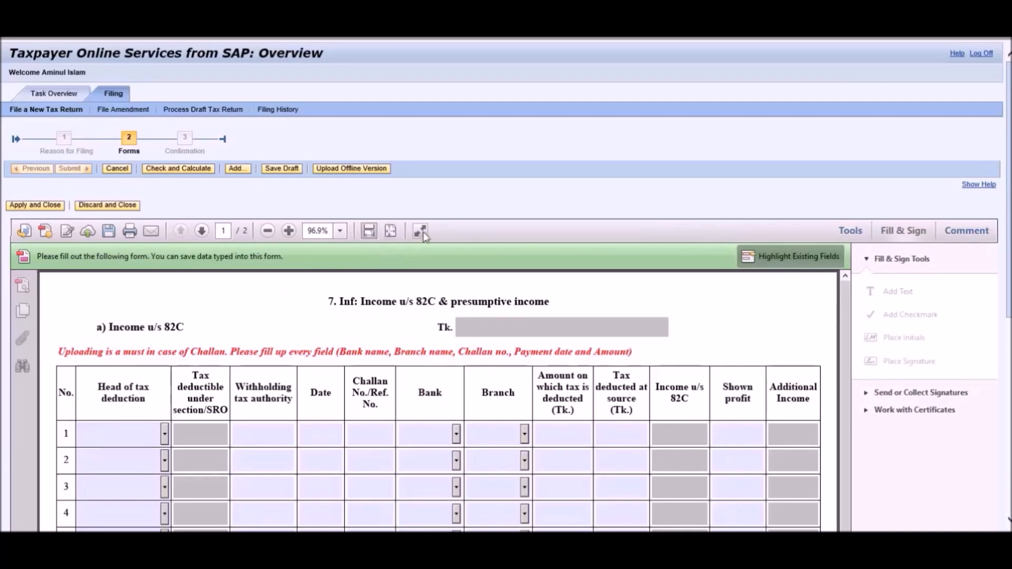
{"action": "left_click", "coordinate": [421, 231]}
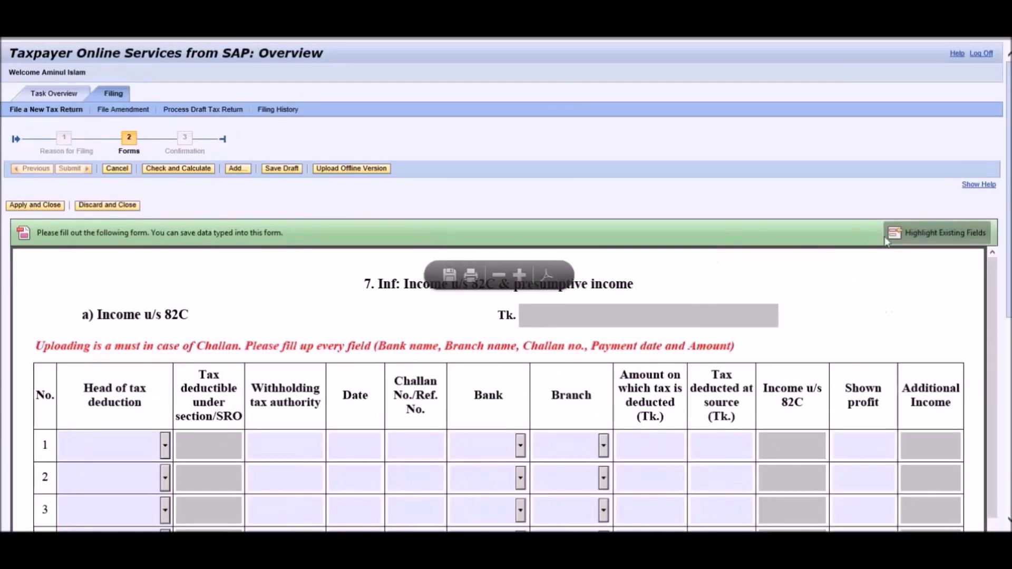
{"action": "scroll", "coordinate": [506, 285], "scroll_direction": "down", "scroll_amount": 5}
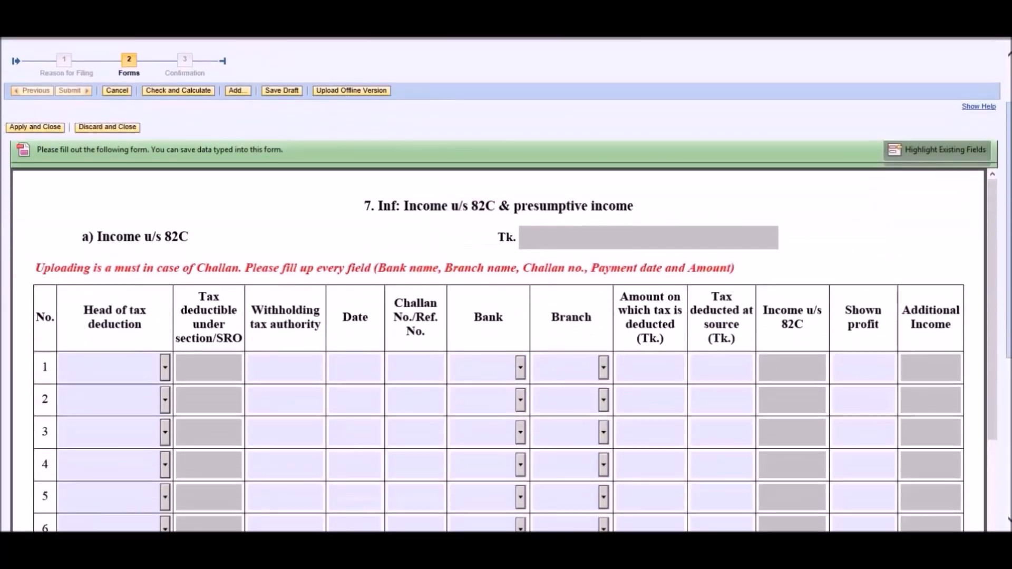
{"action": "scroll", "coordinate": [506, 285], "scroll_direction": "down", "scroll_amount": 5}
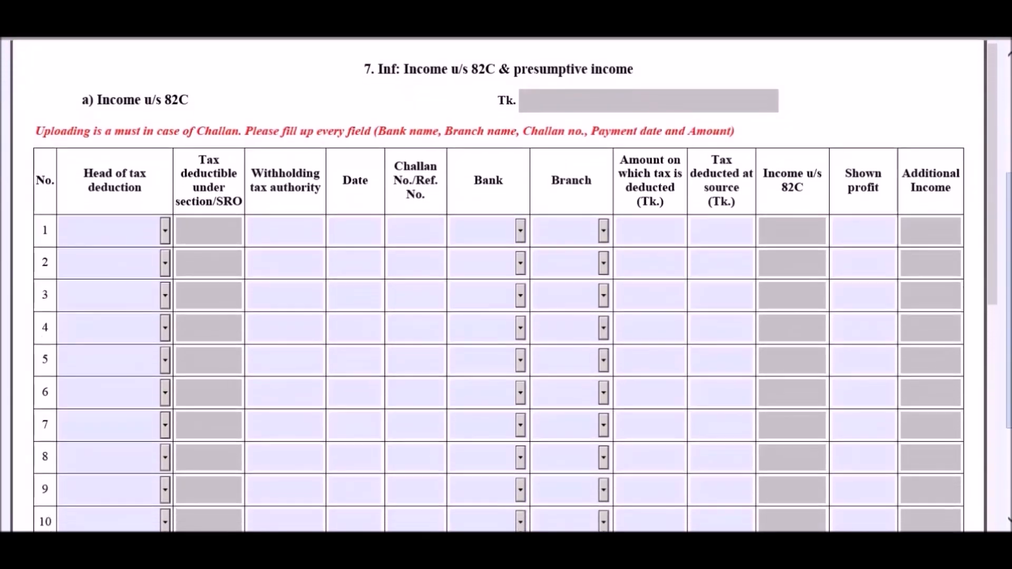
{"action": "scroll", "coordinate": [506, 285], "scroll_direction": "down", "scroll_amount": 1}
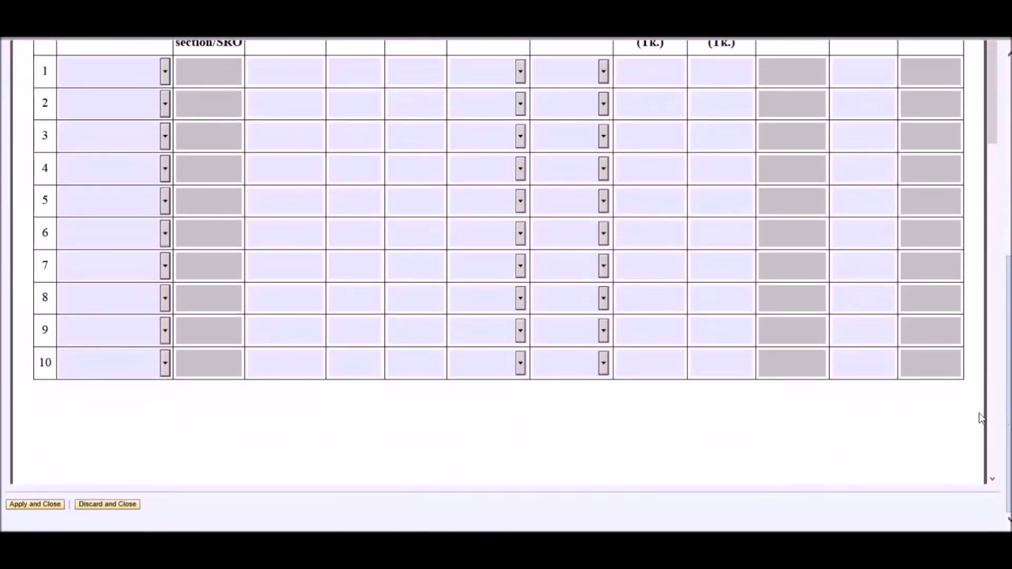
{"action": "scroll", "coordinate": [969, 417], "scroll_direction": "down", "scroll_amount": 7}
{"action": "scroll", "coordinate": [969, 417], "scroll_direction": "down", "scroll_amount": 6}
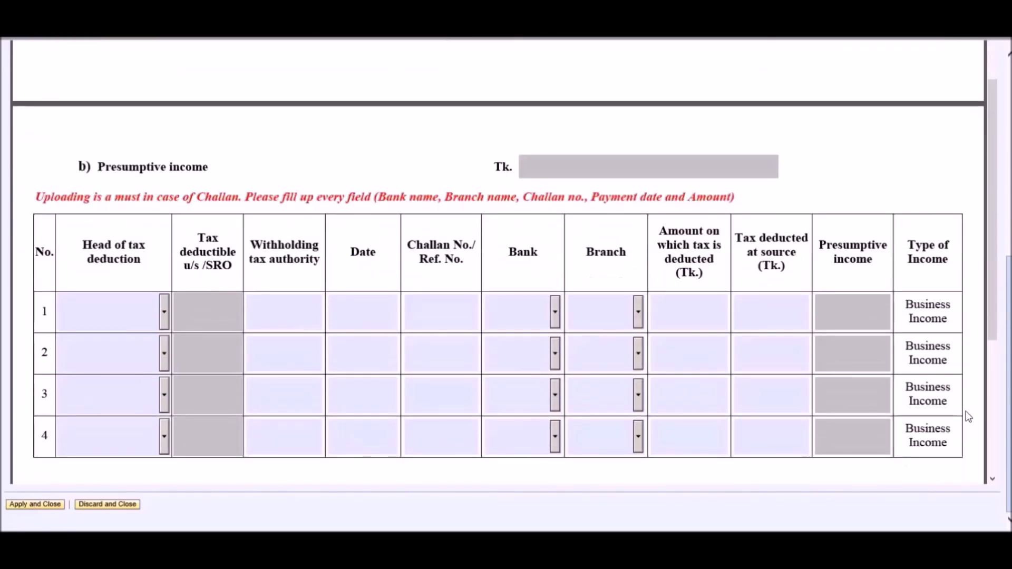
{"action": "scroll", "coordinate": [506, 285], "scroll_direction": "up", "scroll_amount": 10}
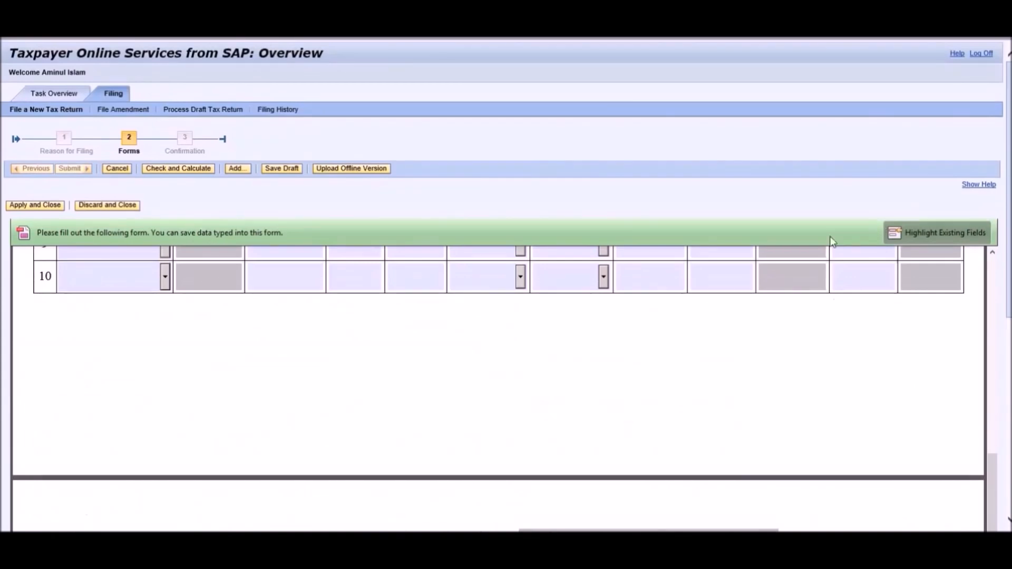
{"action": "left_click", "coordinate": [35, 205]}
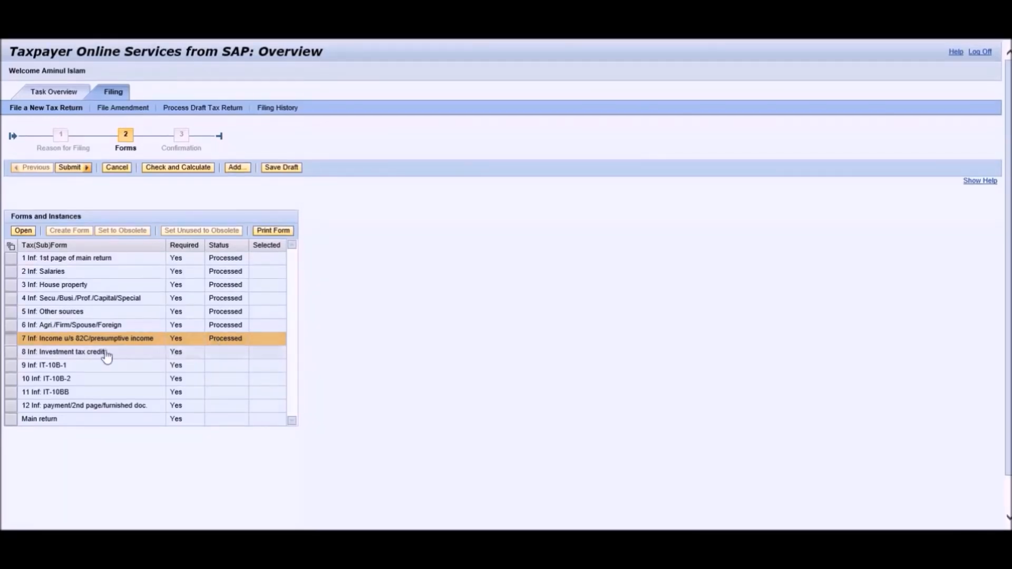
Open the Investment tax credit form in Read mode, scroll to Schedule-3, then apply and close.
{"action": "left_click", "coordinate": [12, 352]}
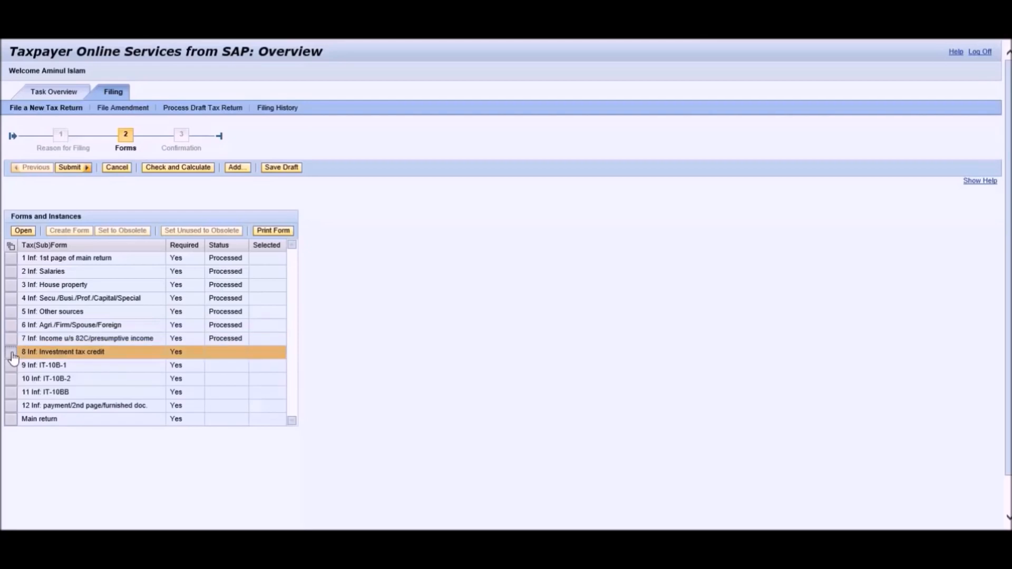
{"action": "left_click", "coordinate": [28, 233]}
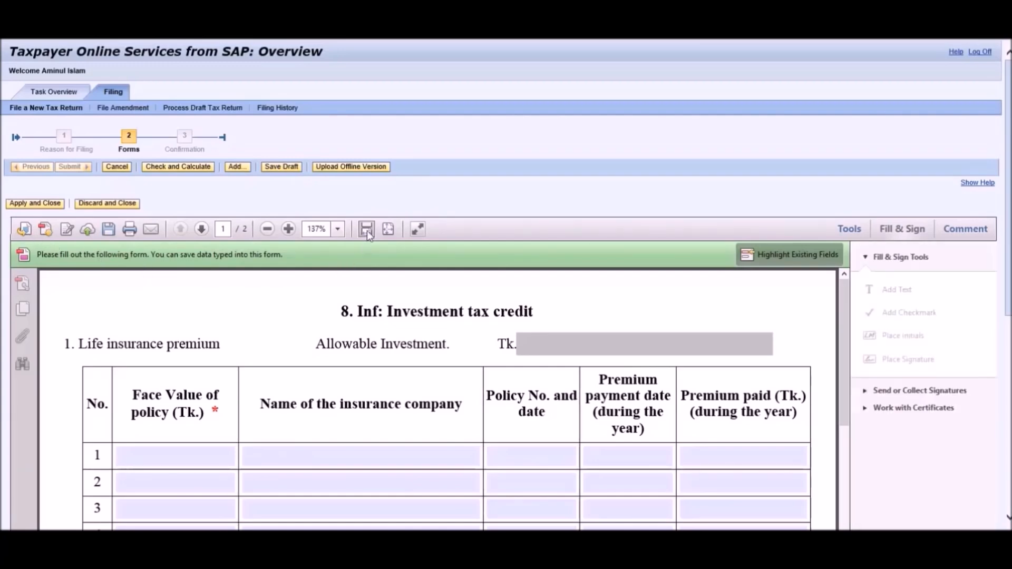
{"action": "left_click", "coordinate": [418, 229]}
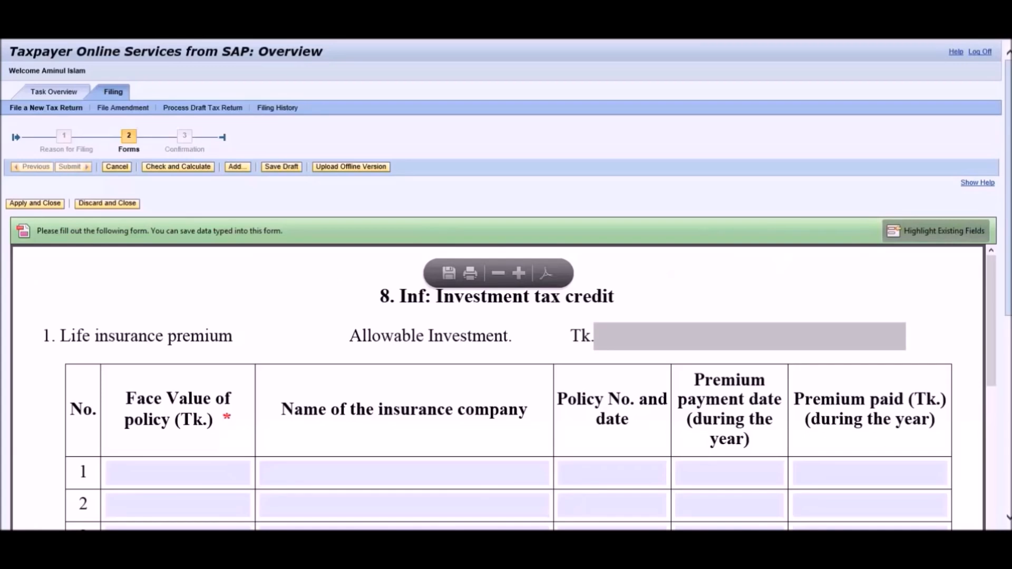
{"action": "scroll", "coordinate": [506, 316], "scroll_direction": "down", "scroll_amount": 10}
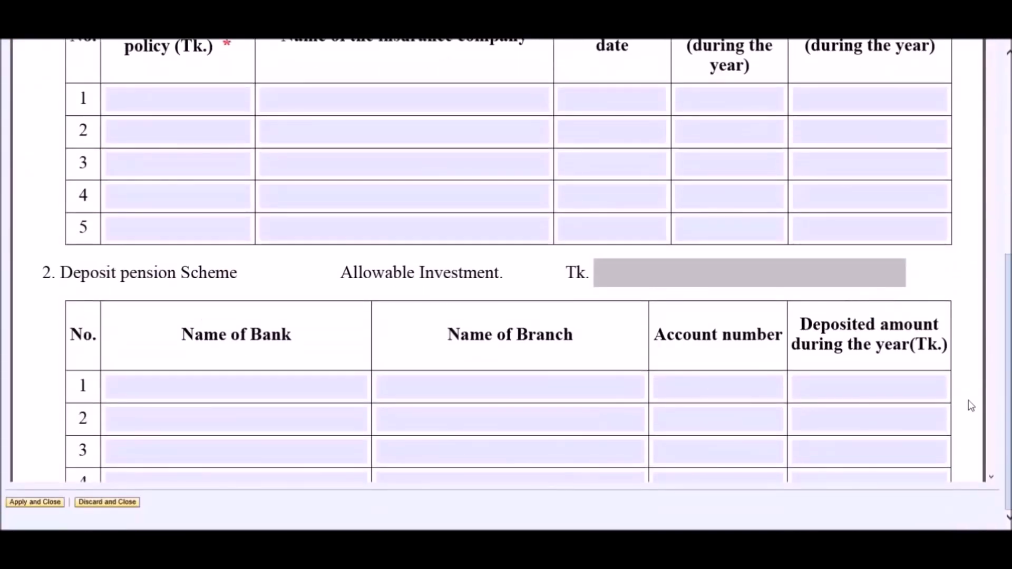
{"action": "scroll", "coordinate": [967, 406], "scroll_direction": "down", "scroll_amount": 7}
{"action": "scroll", "coordinate": [971, 406], "scroll_direction": "down", "scroll_amount": 15}
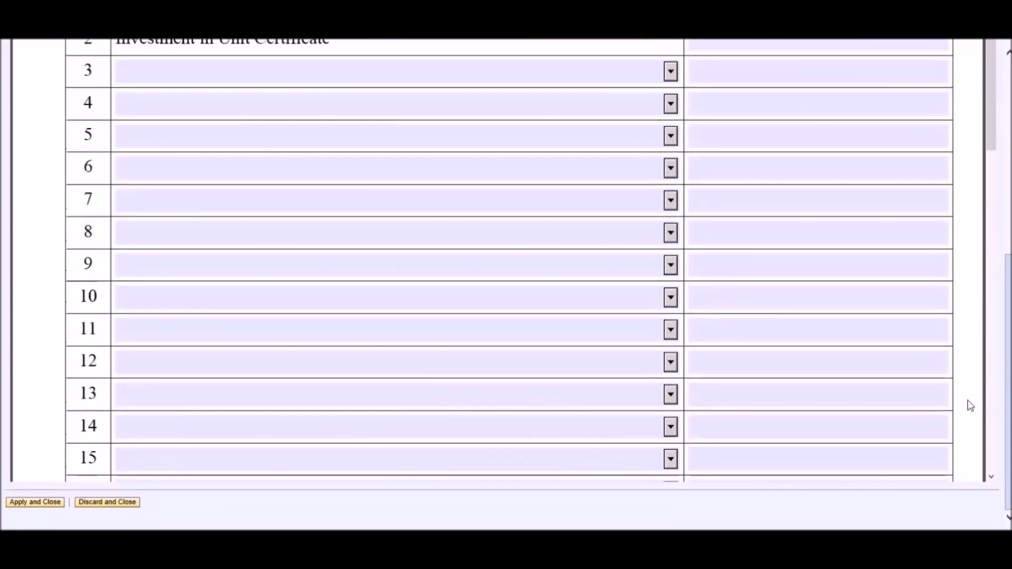
{"action": "scroll", "coordinate": [990, 398], "scroll_direction": "down", "scroll_amount": 10}
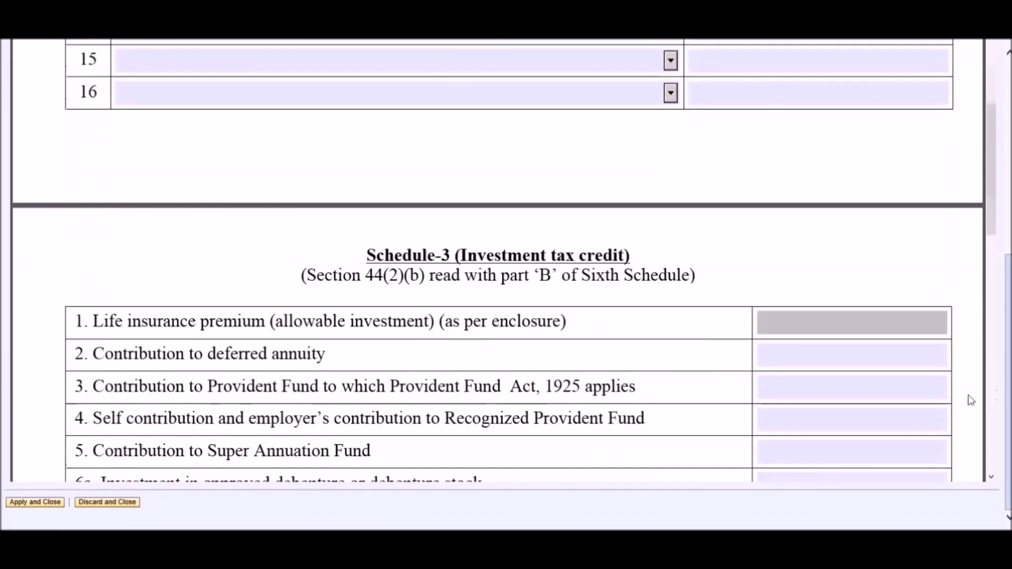
{"action": "scroll", "coordinate": [1009, 390], "scroll_direction": "up", "scroll_amount": 8}
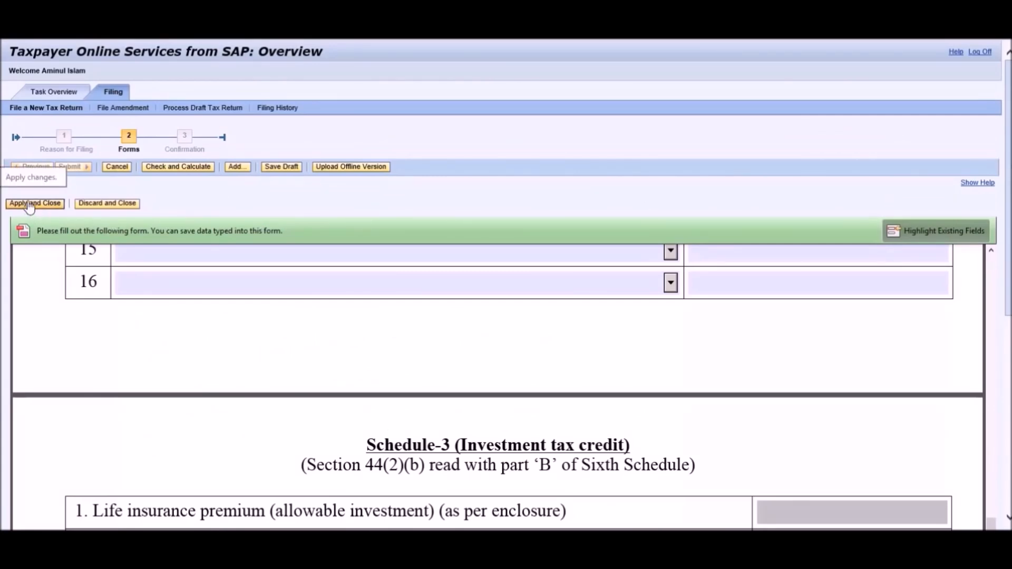
{"action": "left_click", "coordinate": [29, 205]}
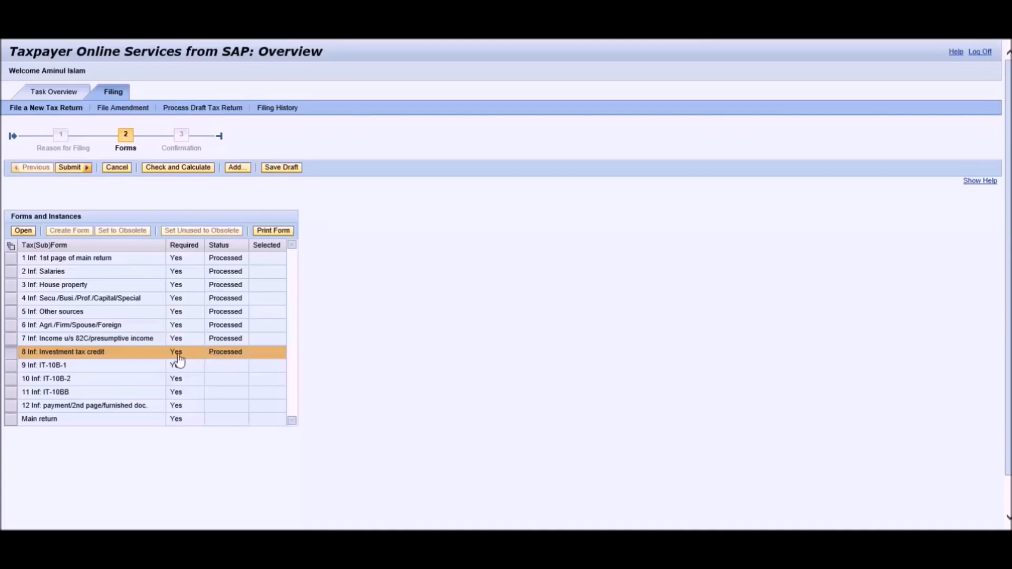
Select the IT-10BB lifestyle statement row in the forms list and open it.
{"action": "left_click", "coordinate": [13, 369]}
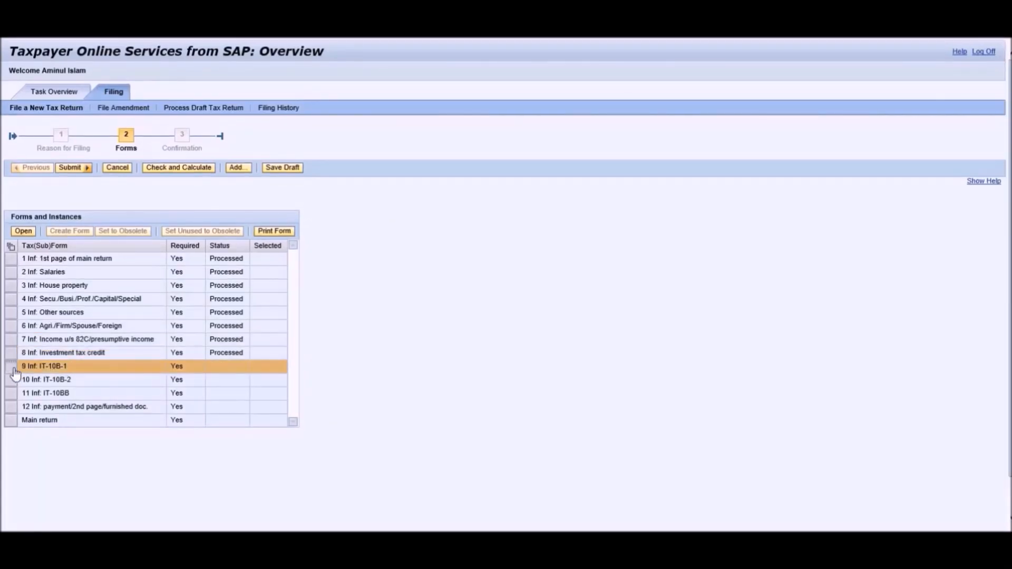
{"action": "left_click", "coordinate": [11, 380]}
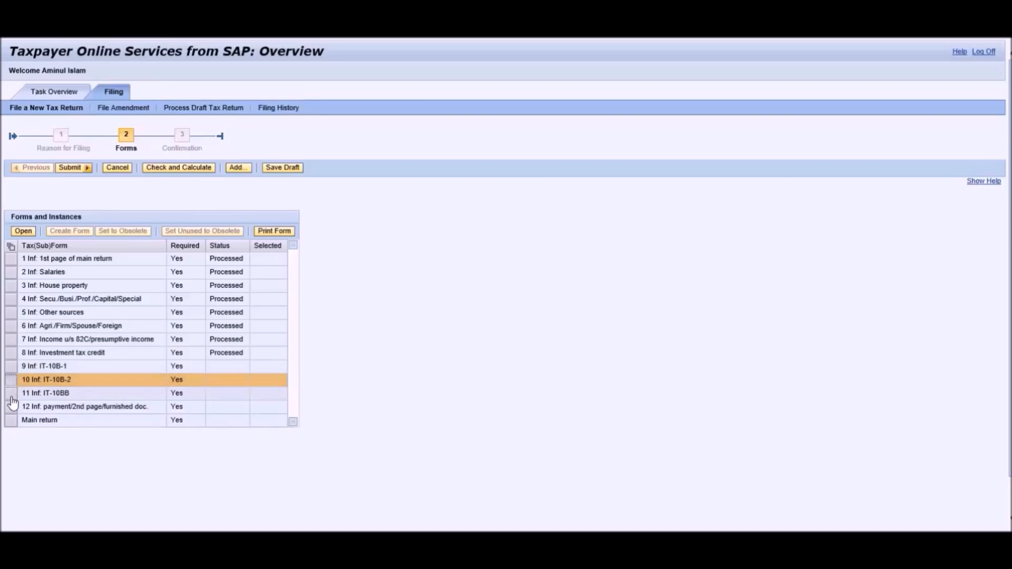
{"action": "left_click", "coordinate": [11, 398]}
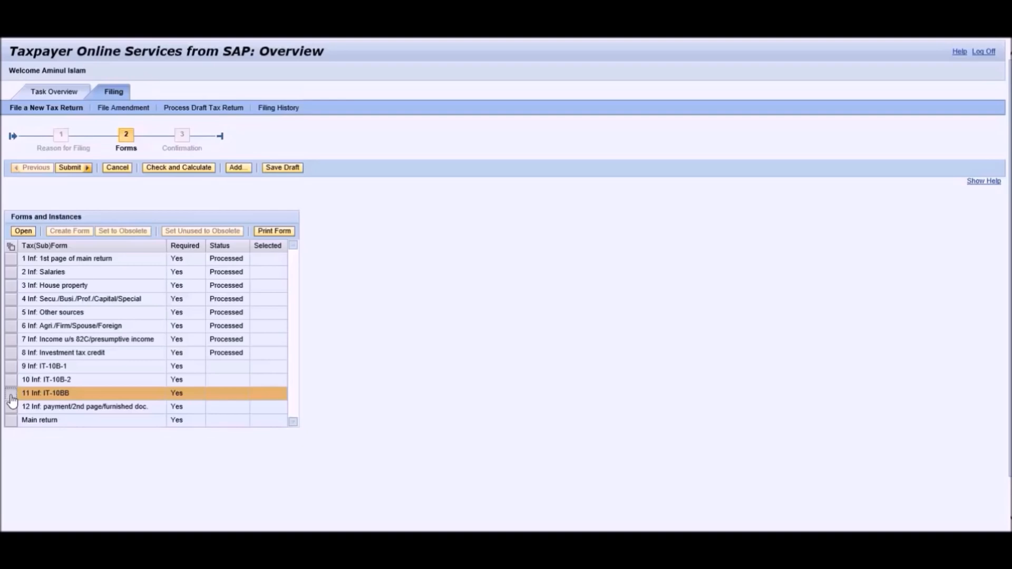
{"action": "left_click", "coordinate": [11, 384]}
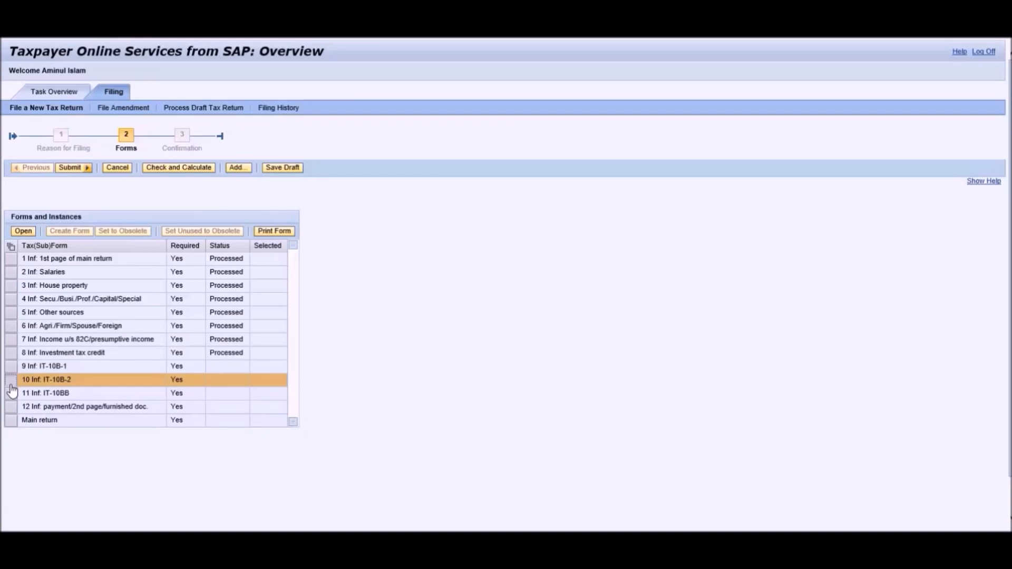
{"action": "left_click", "coordinate": [11, 394]}
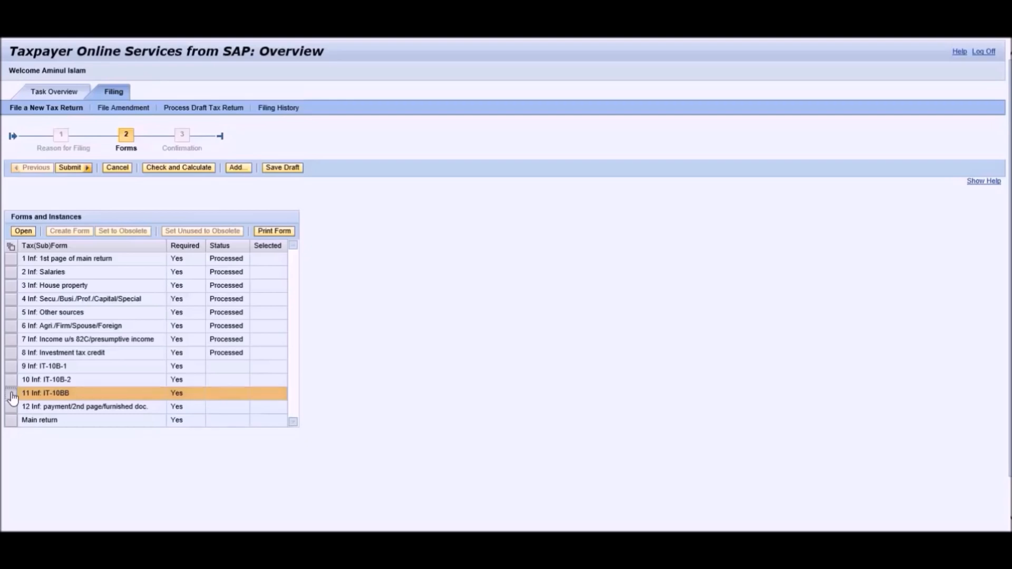
{"action": "left_click", "coordinate": [23, 232]}
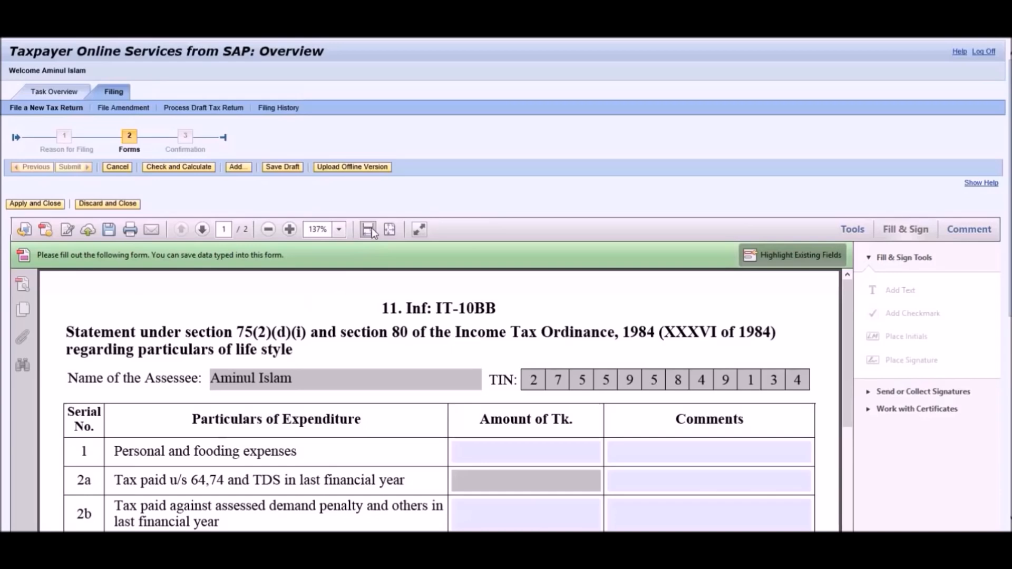
In read mode, enter 5000 Tk in row 1's personal and fooding expenses amount.
{"action": "left_click", "coordinate": [419, 230]}
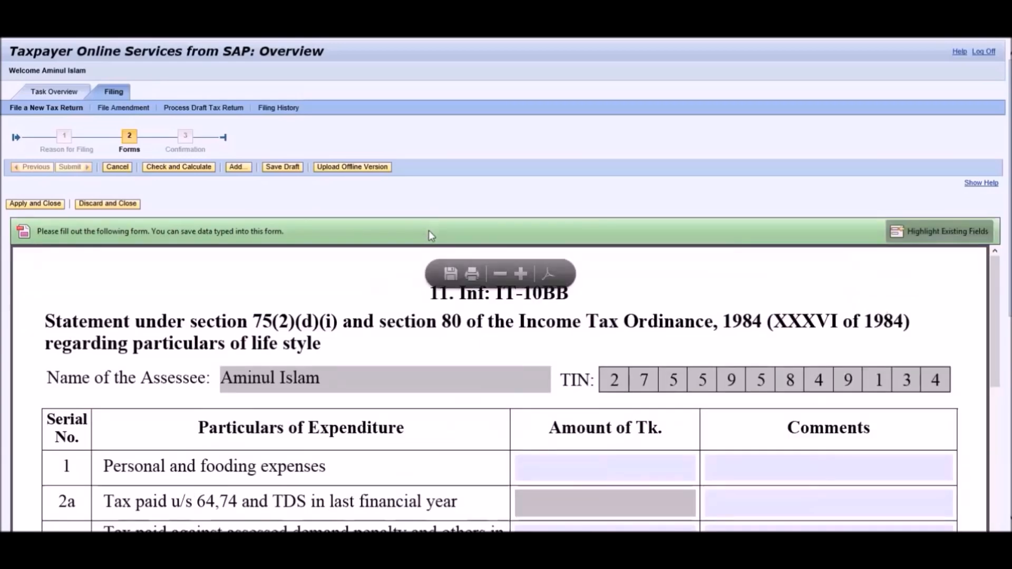
{"action": "scroll", "coordinate": [506, 285], "scroll_direction": "down", "scroll_amount": 5}
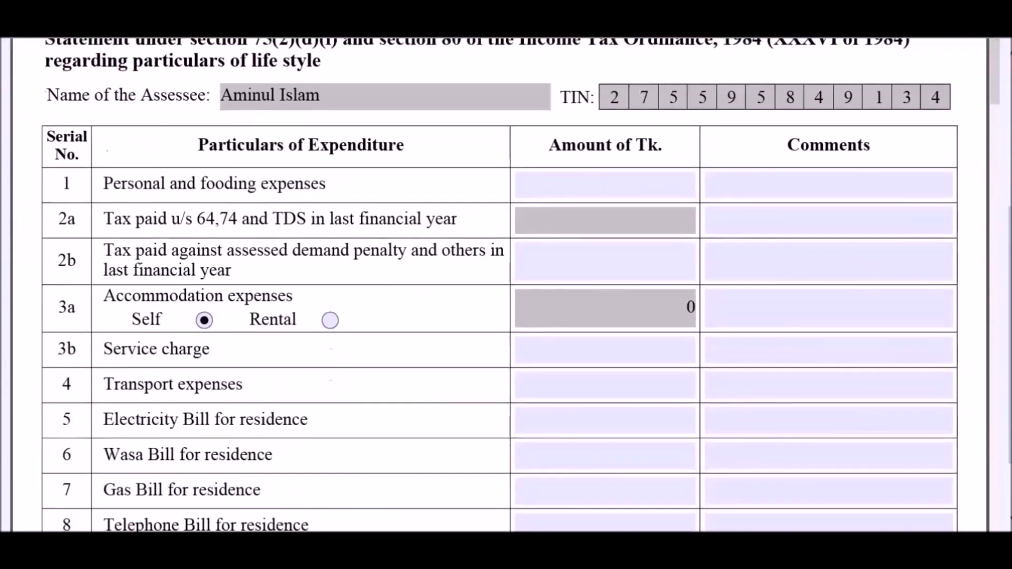
{"action": "scroll", "coordinate": [644, 331], "scroll_direction": "up", "scroll_amount": 3}
{"action": "left_click", "coordinate": [645, 331]}
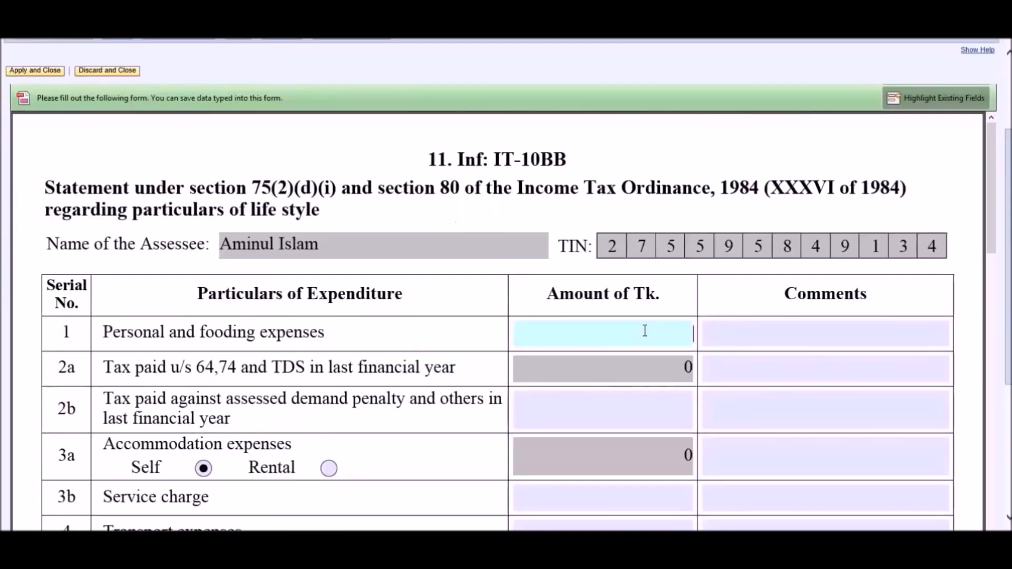
{"action": "type", "text": "5000"}
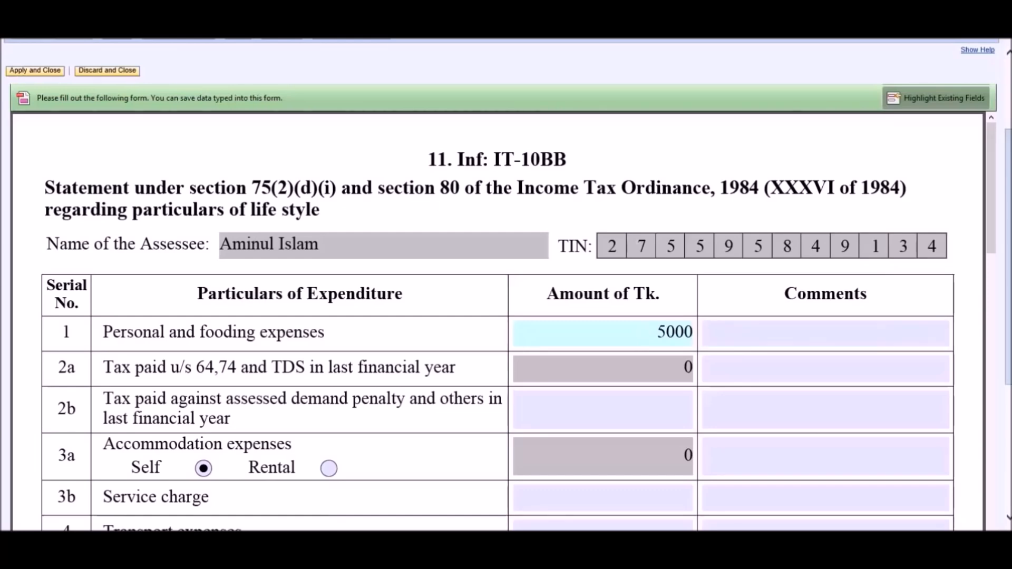
{"action": "scroll", "coordinate": [972, 324], "scroll_direction": "up", "scroll_amount": 3}
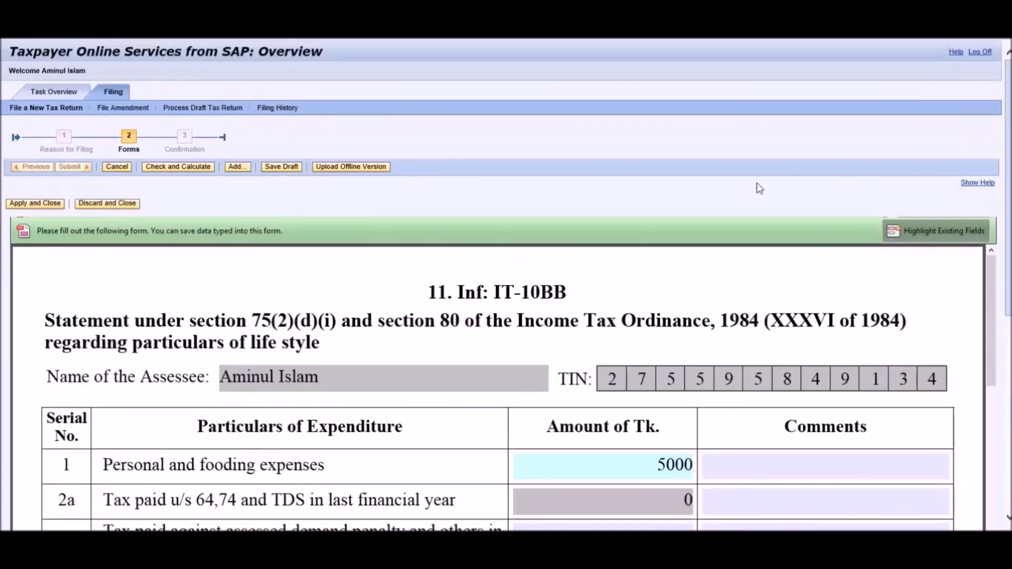
Run Check and Calculate on IT-10BB, then save it as a draft and confirm.
{"action": "left_click", "coordinate": [183, 168]}
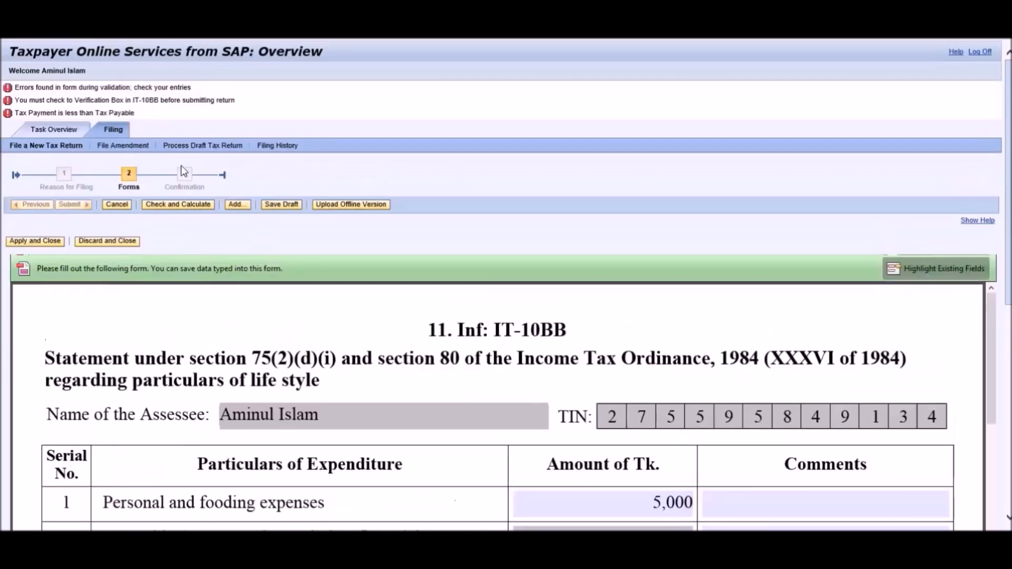
{"action": "left_click", "coordinate": [285, 209]}
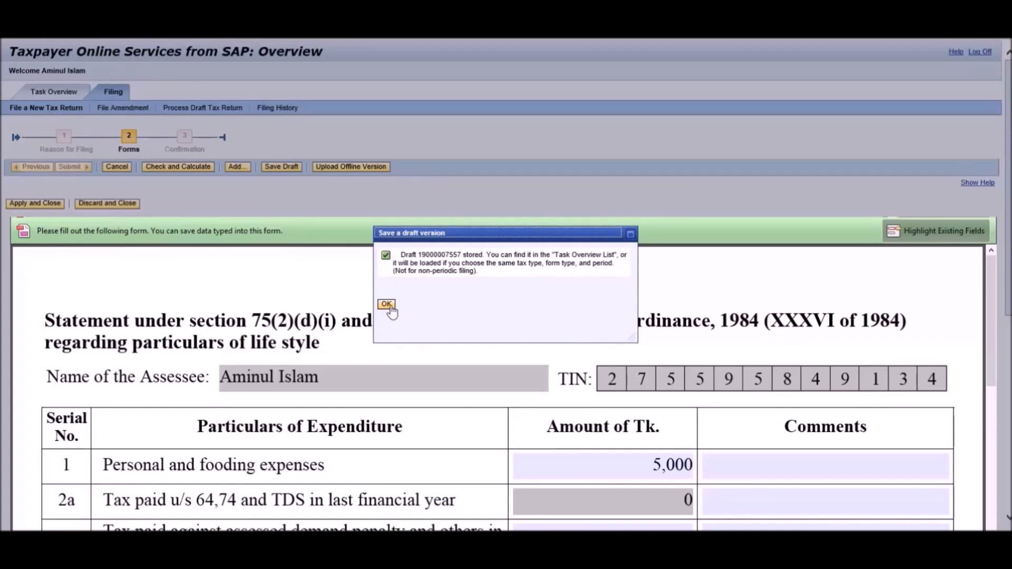
{"action": "left_click", "coordinate": [388, 306]}
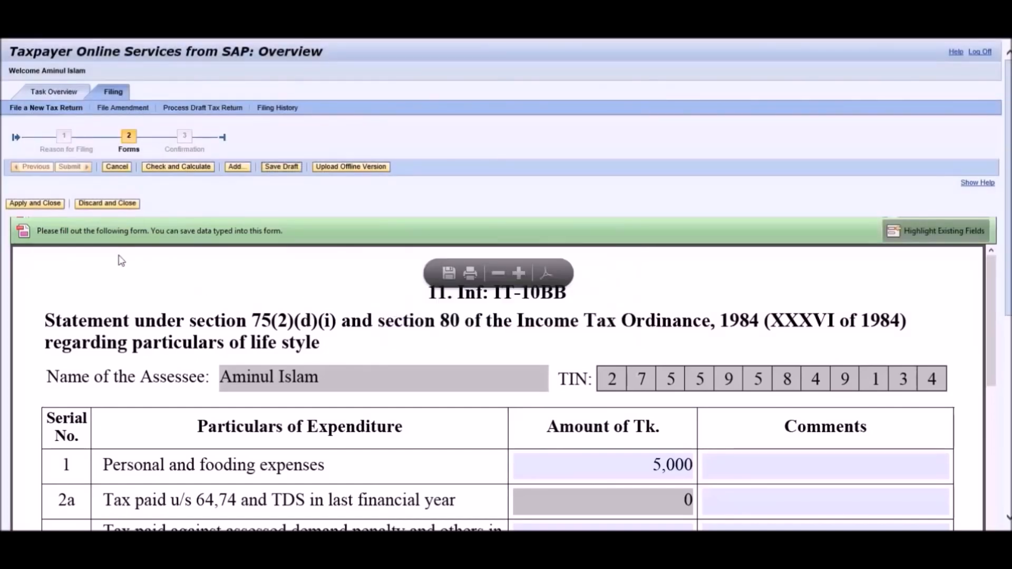
Apply and close IT-10BB, then open form 9, IT-10B-1, in read mode.
{"action": "left_click", "coordinate": [39, 206]}
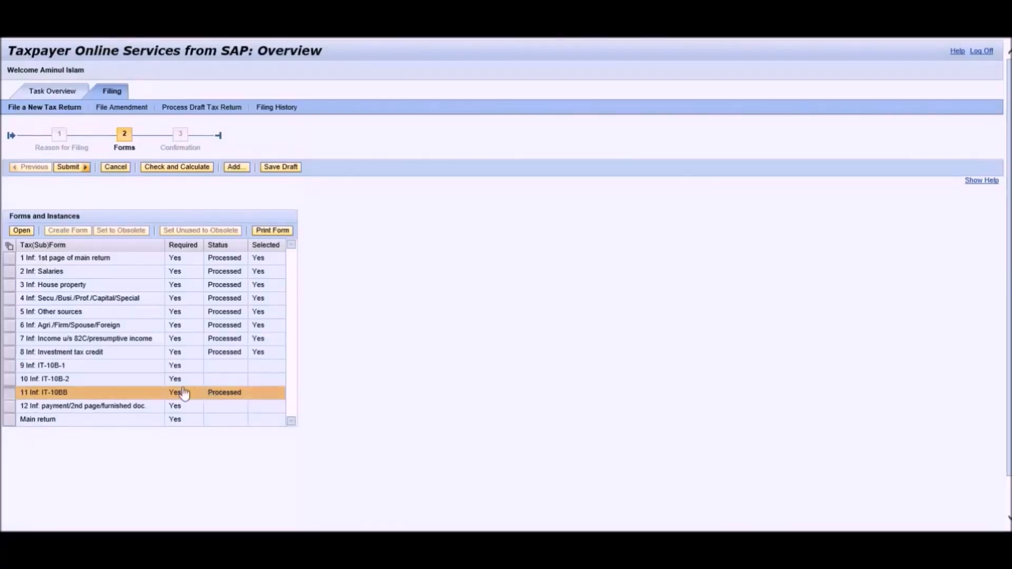
{"action": "left_click", "coordinate": [10, 365]}
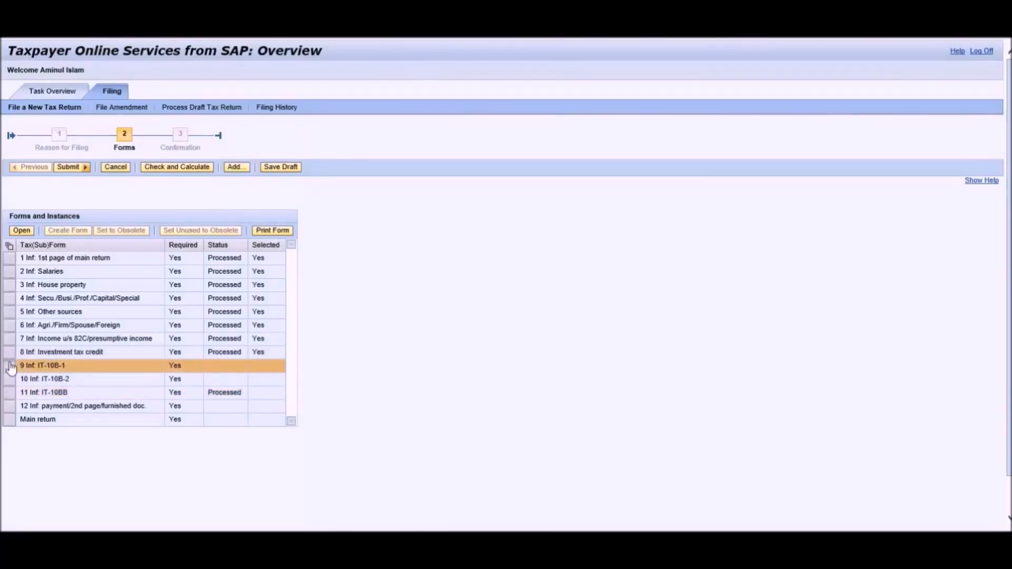
{"action": "left_click", "coordinate": [21, 231]}
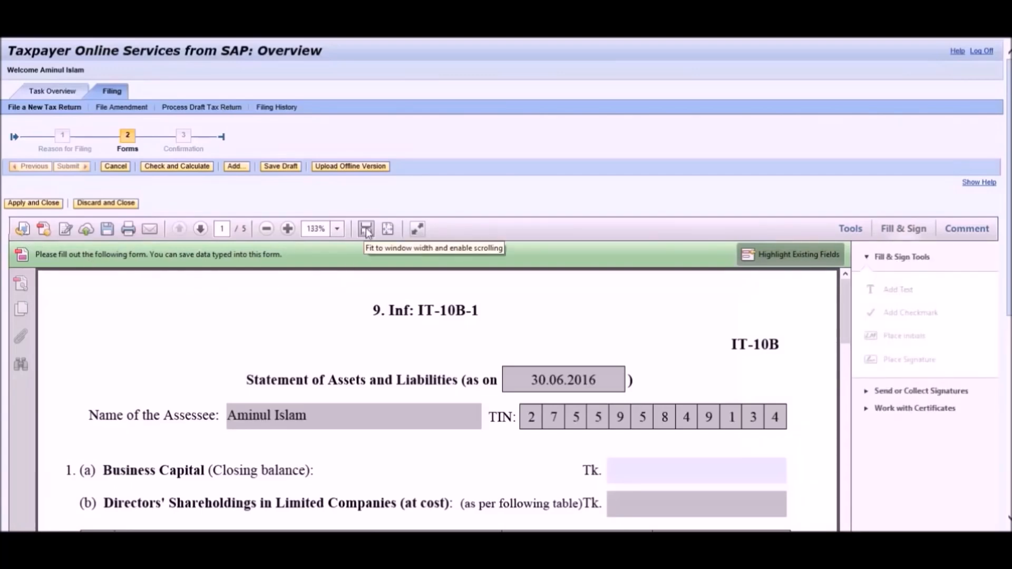
{"action": "left_click", "coordinate": [417, 228]}
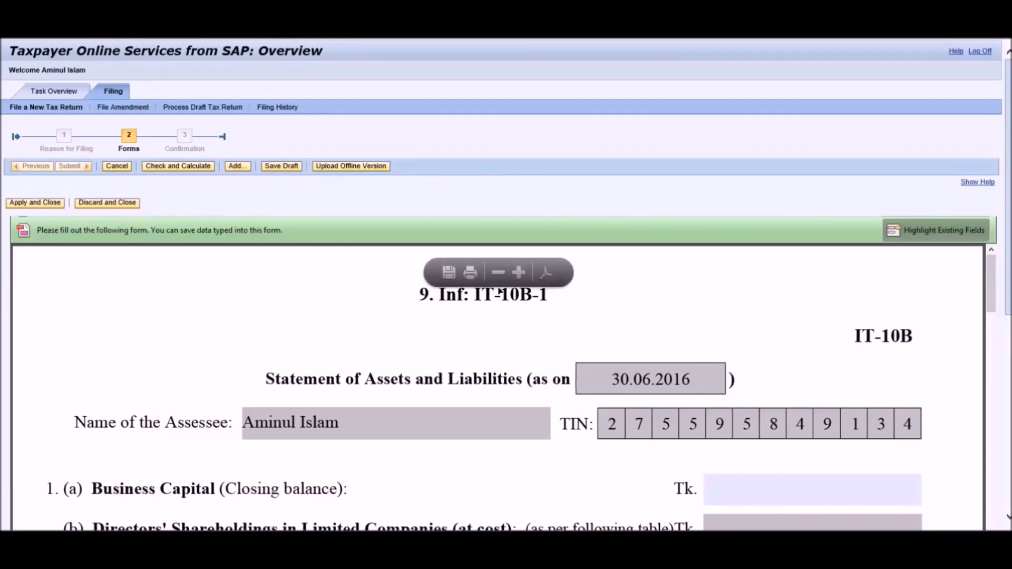
Recalculate IT-10B-1 and bring the House property table into view.
{"action": "left_click", "coordinate": [183, 167]}
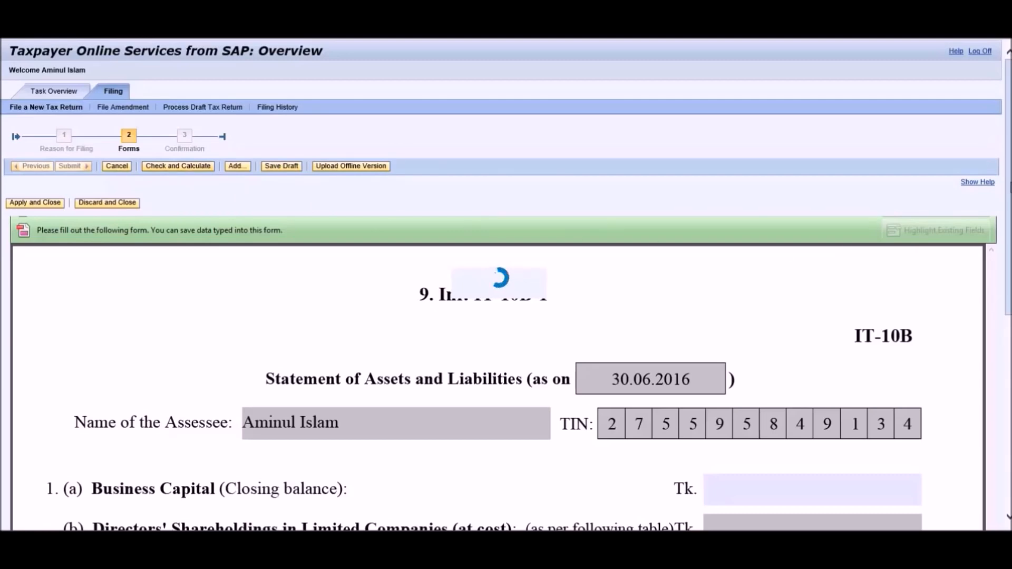
{"action": "left_click_drag", "start_coordinate": [1010, 192], "coordinate": [1010, 377]}
{"action": "scroll", "coordinate": [973, 405], "scroll_direction": "down", "scroll_amount": 6}
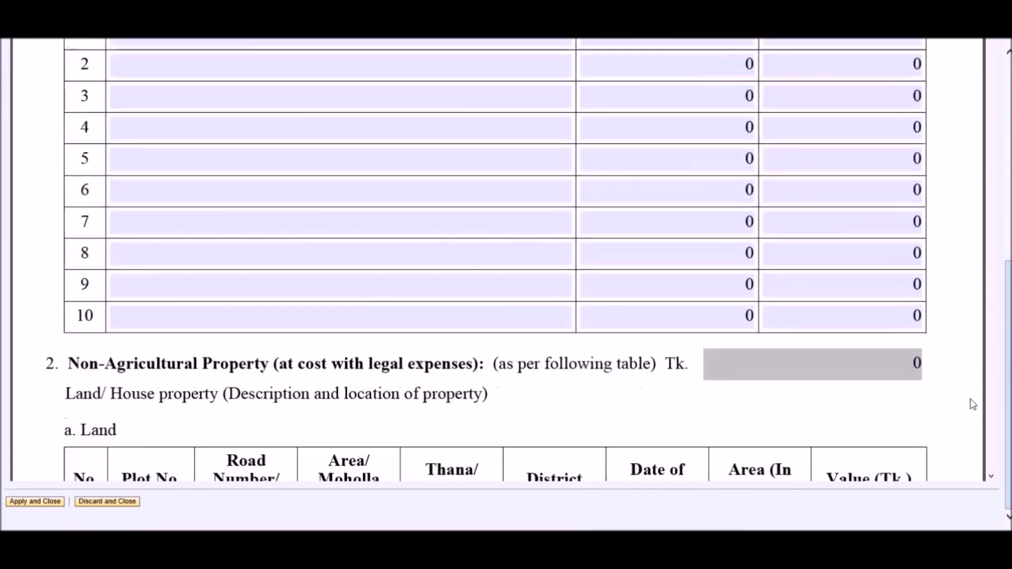
{"action": "scroll", "coordinate": [973, 405], "scroll_direction": "down", "scroll_amount": 10}
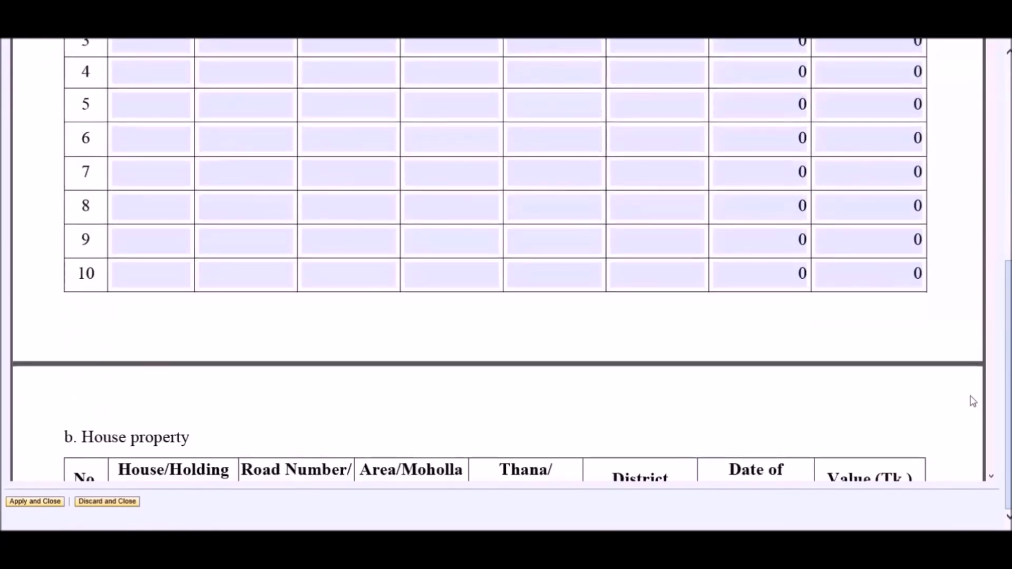
{"action": "scroll", "coordinate": [972, 402], "scroll_direction": "down", "scroll_amount": 1}
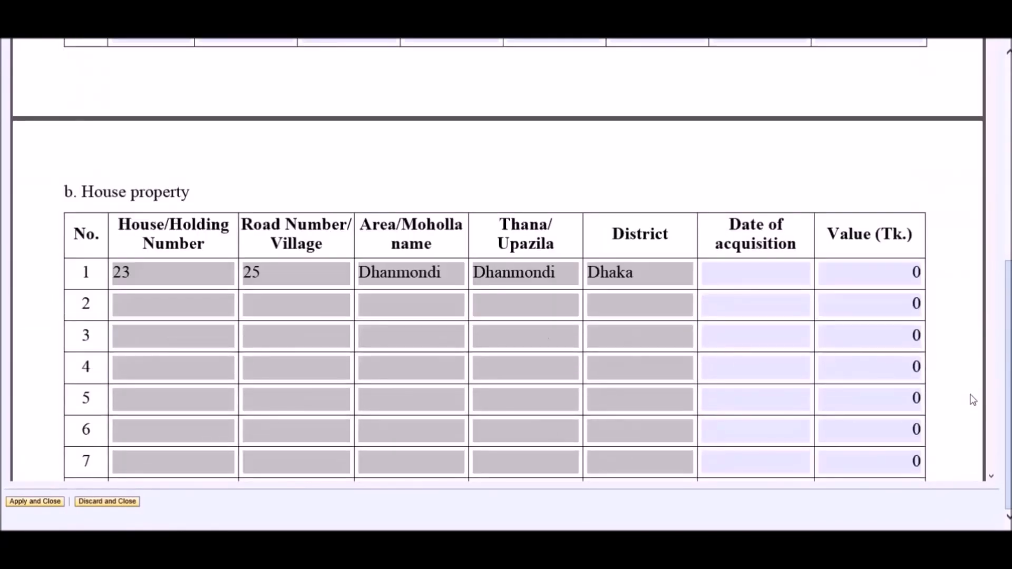
{"action": "scroll", "coordinate": [972, 395], "scroll_direction": "down", "scroll_amount": 1}
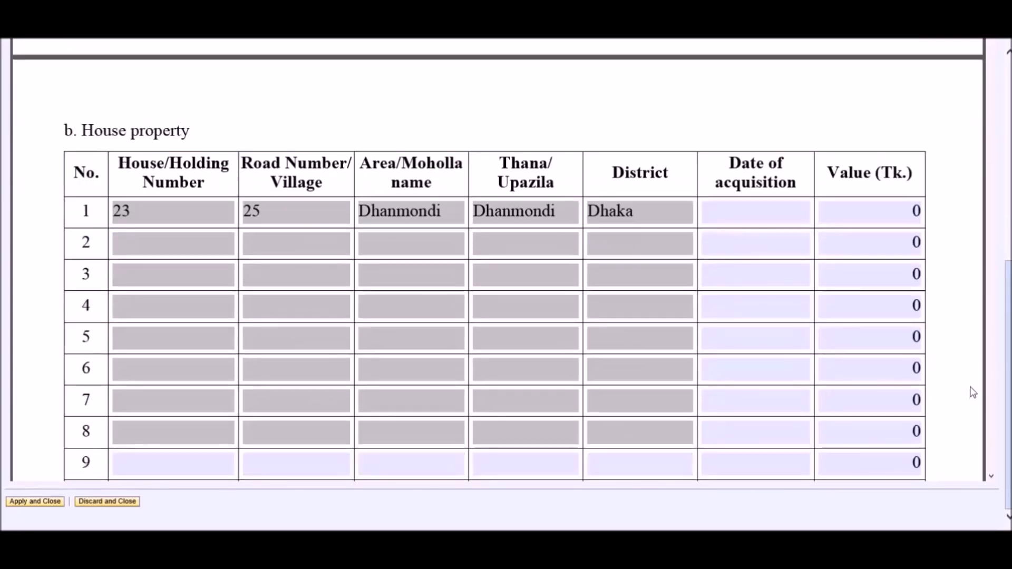
Set house property row 1's date of acquisition to 03.06.2014.
{"action": "left_click", "coordinate": [781, 212]}
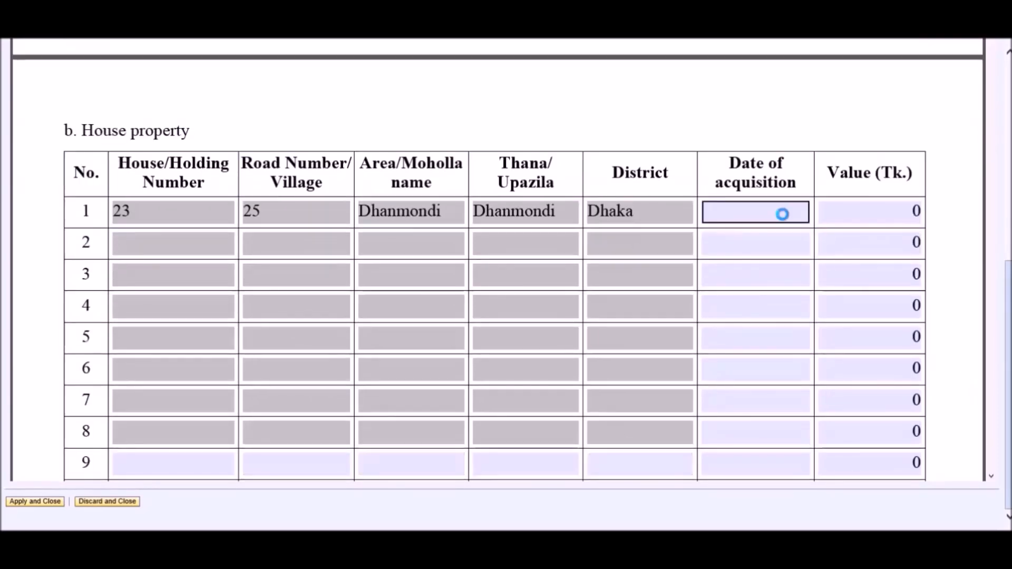
{"action": "left_click", "coordinate": [813, 215]}
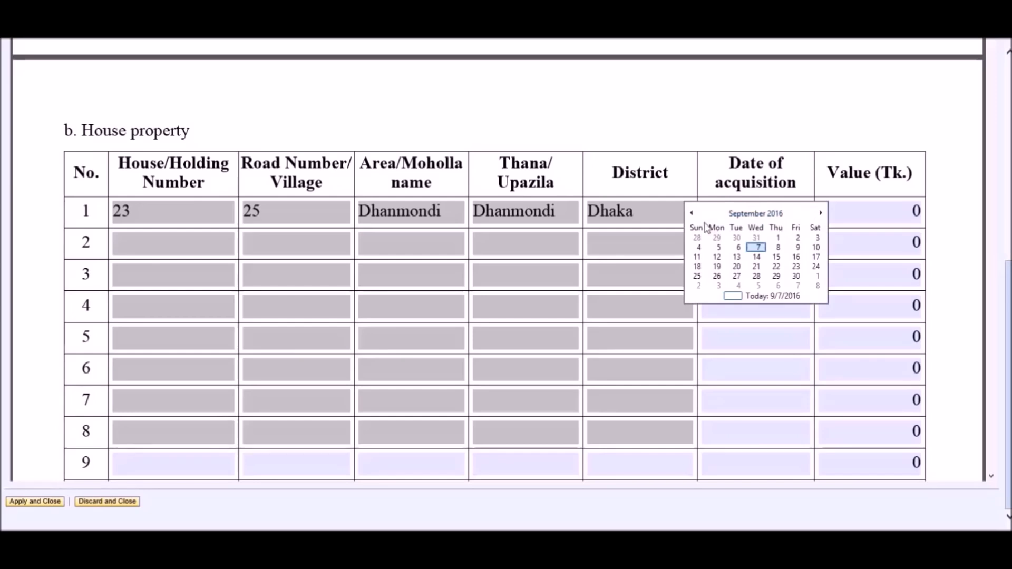
{"action": "left_click", "coordinate": [756, 213]}
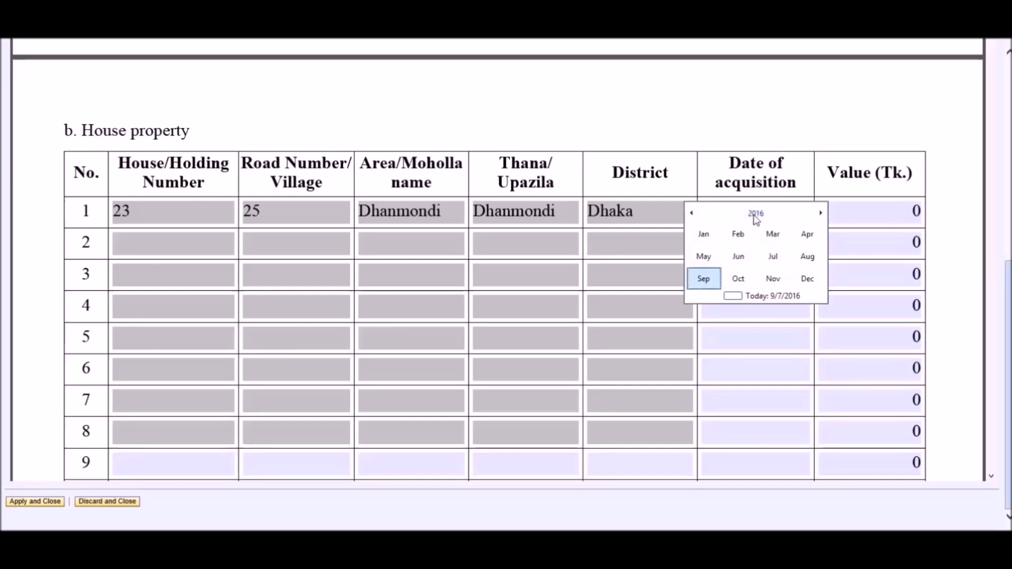
{"action": "left_click", "coordinate": [756, 215]}
{"action": "left_click", "coordinate": [740, 259]}
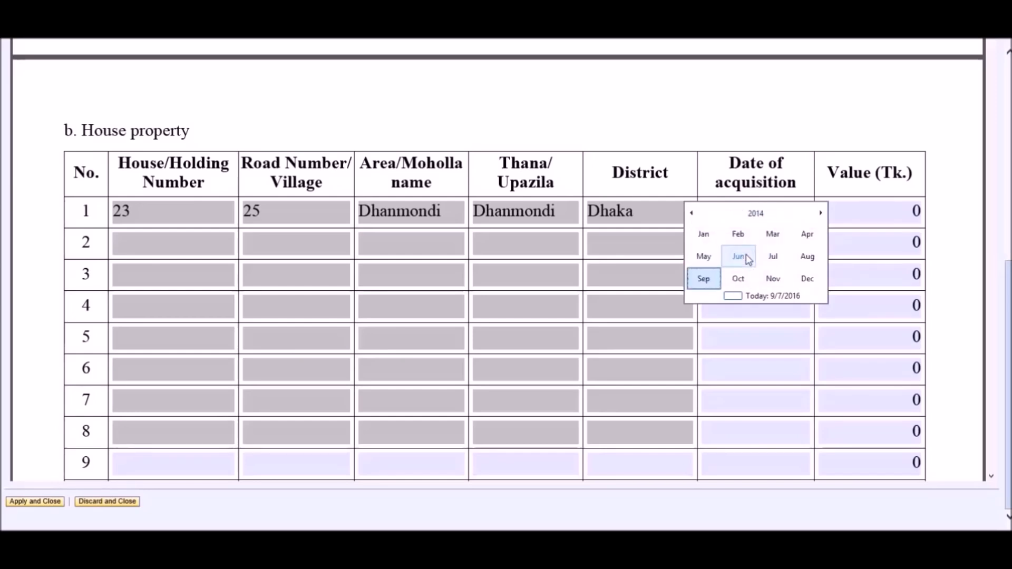
{"action": "left_click", "coordinate": [740, 257]}
{"action": "left_click", "coordinate": [737, 255]}
Enter the first house's value as 8,000,000 Tk.
{"action": "left_click", "coordinate": [848, 212]}
{"action": "type", "text": "8000000"}
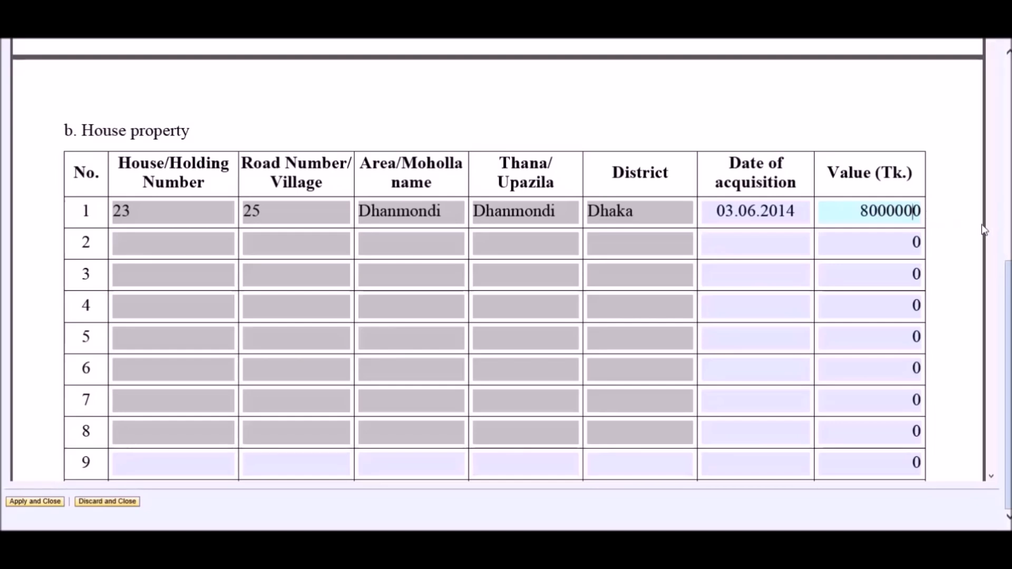
{"action": "scroll", "coordinate": [960, 237], "scroll_direction": "down", "scroll_amount": 10}
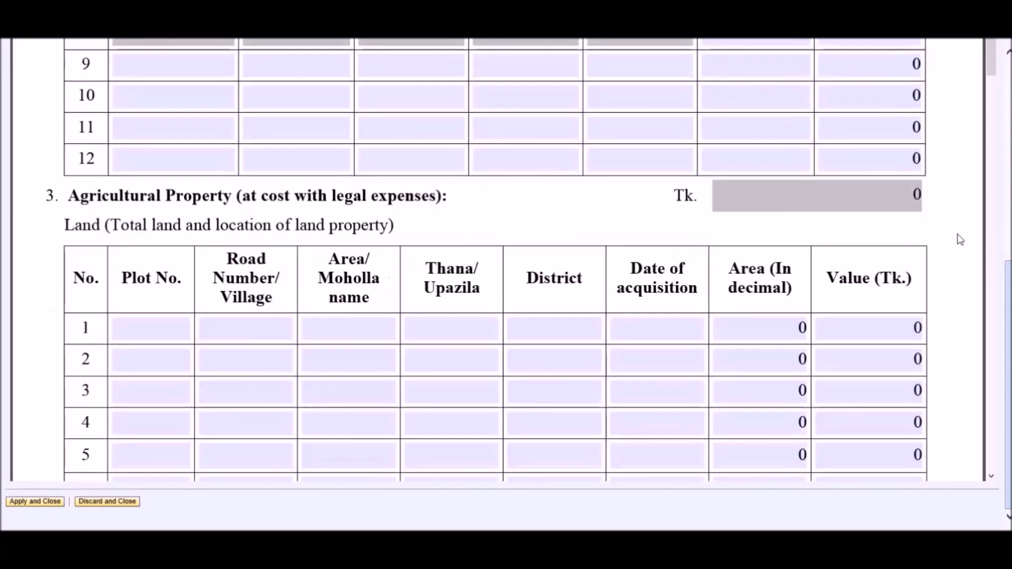
{"action": "scroll", "coordinate": [958, 237], "scroll_direction": "down", "scroll_amount": 15}
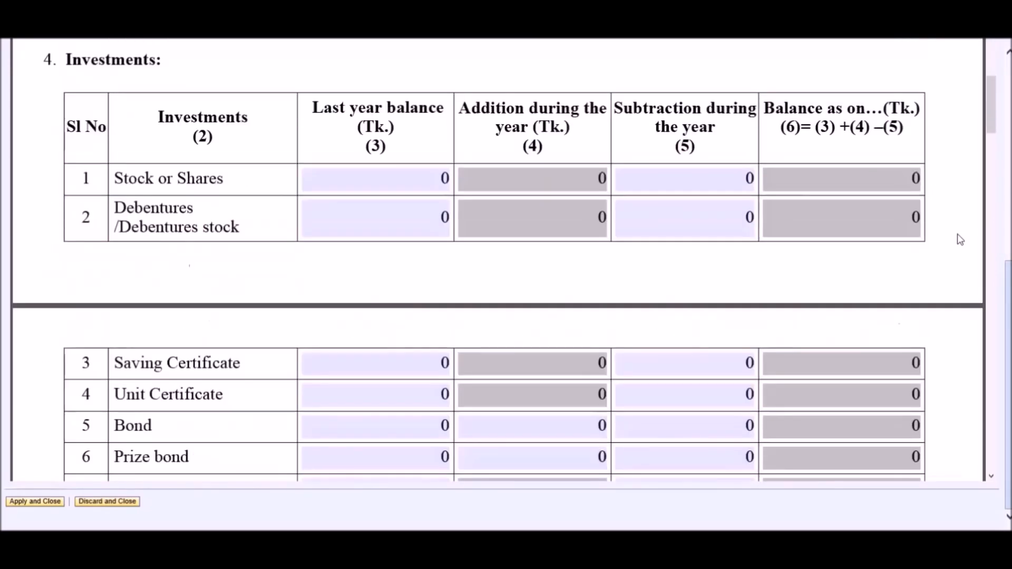
{"action": "scroll", "coordinate": [959, 238], "scroll_direction": "down", "scroll_amount": 3}
{"action": "scroll", "coordinate": [960, 238], "scroll_direction": "up", "scroll_amount": 6}
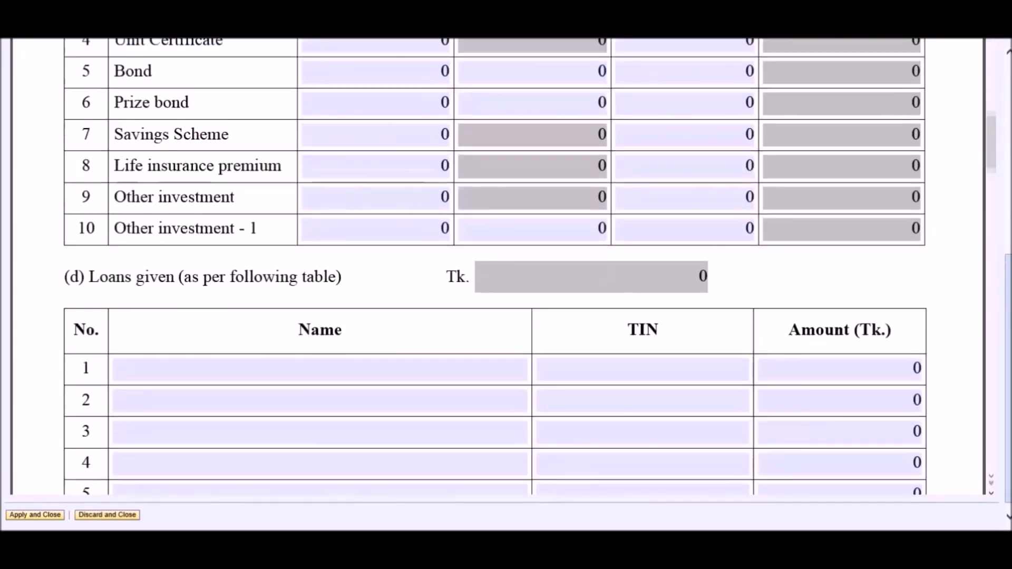
{"action": "scroll", "coordinate": [959, 239], "scroll_direction": "up", "scroll_amount": 2}
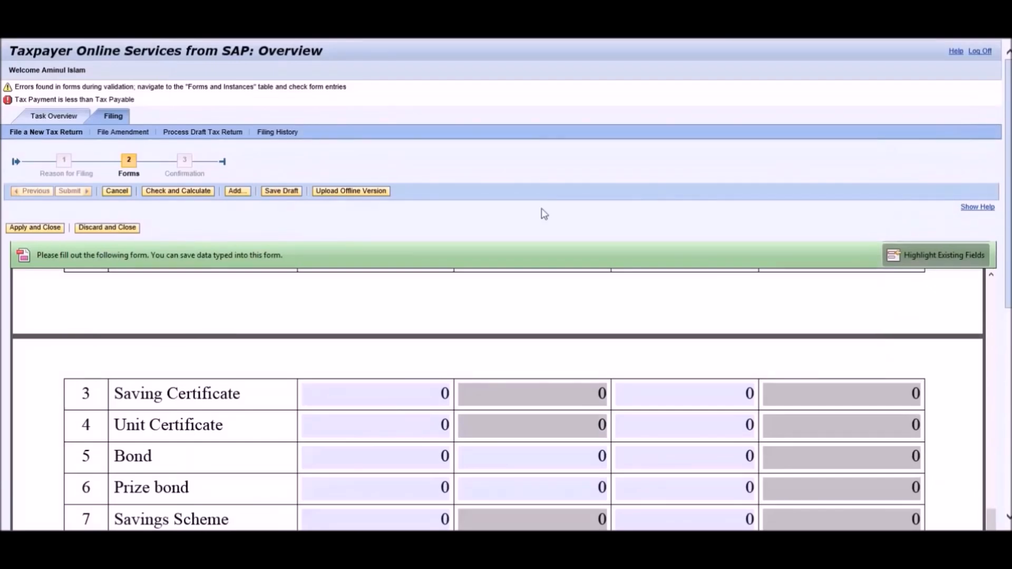
Recalculate IT-10B-1, save a draft, acknowledge it, then apply and close the form.
{"action": "left_click", "coordinate": [172, 191]}
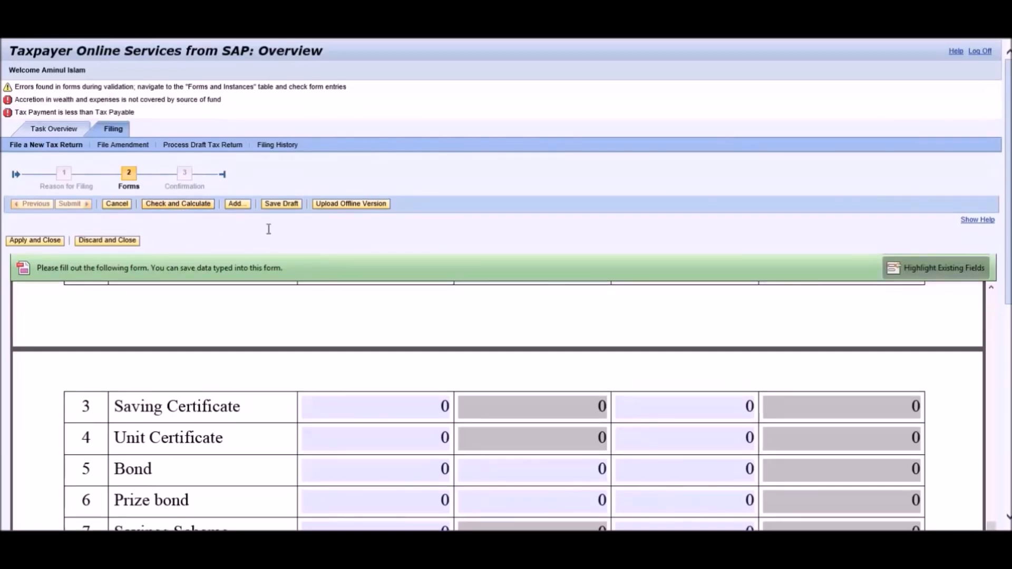
{"action": "left_click", "coordinate": [284, 209]}
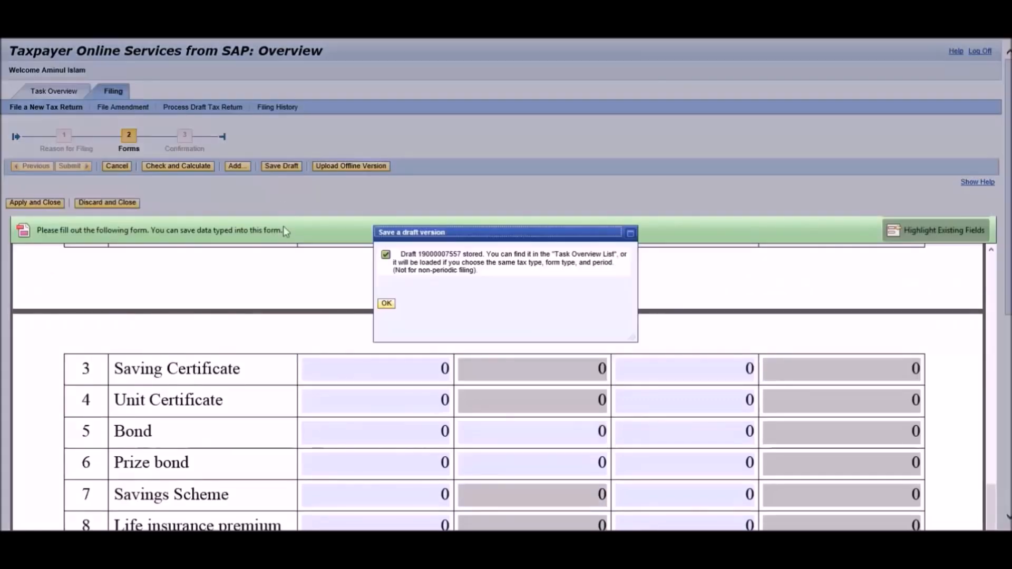
{"action": "left_click", "coordinate": [384, 306]}
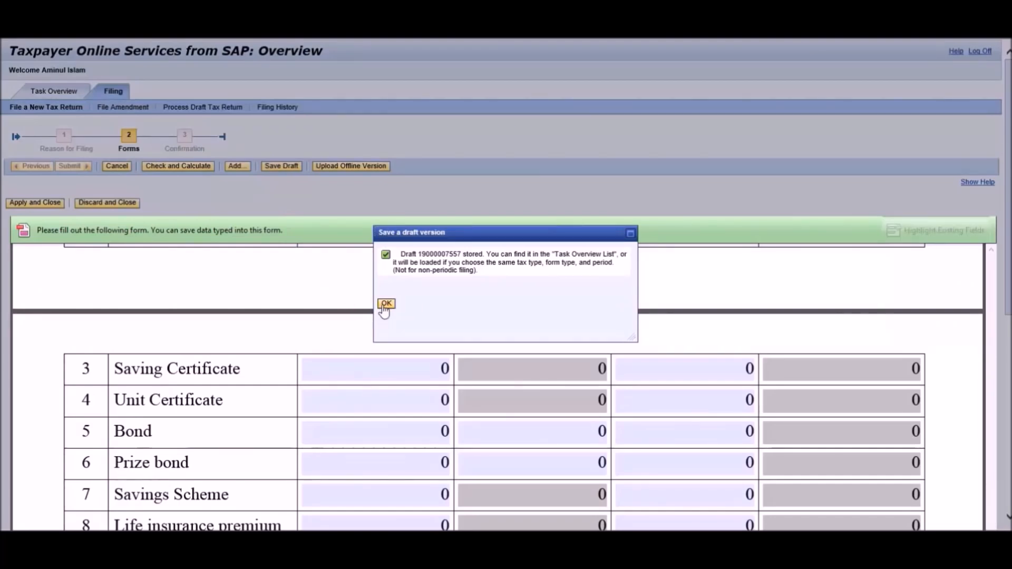
{"action": "left_click", "coordinate": [35, 206]}
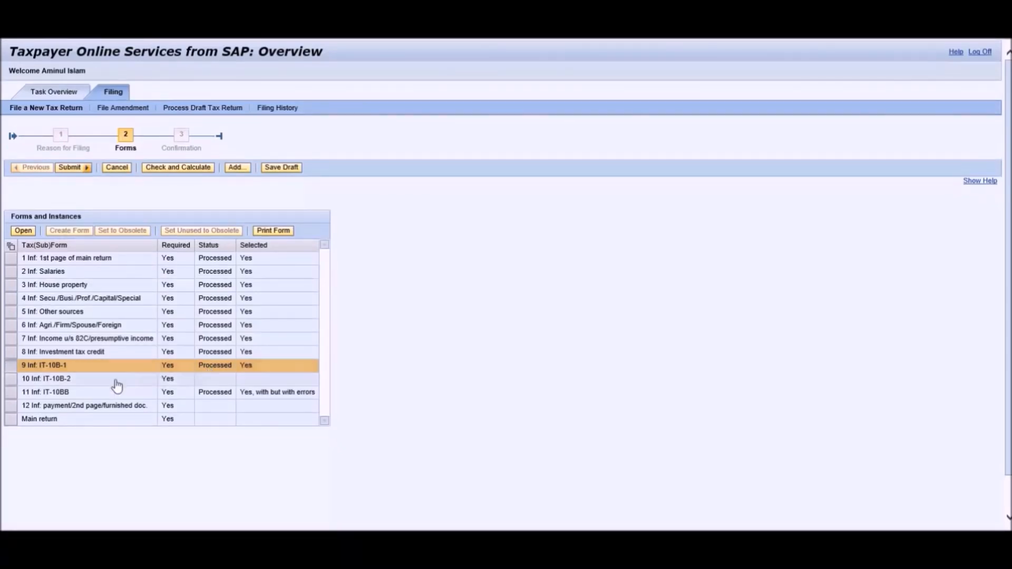
Open IT-10B-2 in read mode, recalculate it, and scroll to the (iii) Other receipts table.
{"action": "left_click", "coordinate": [11, 380]}
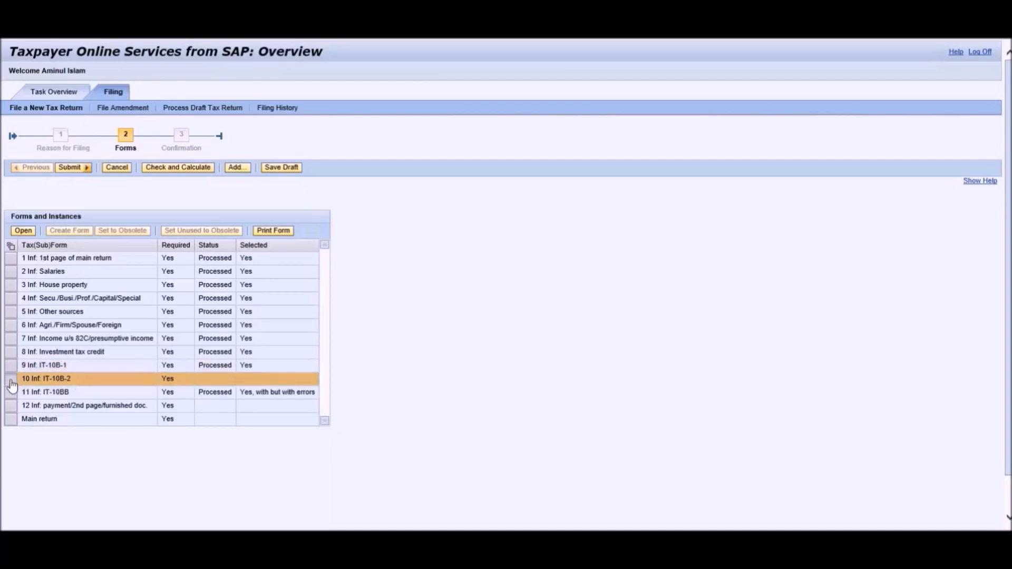
{"action": "left_click", "coordinate": [23, 232]}
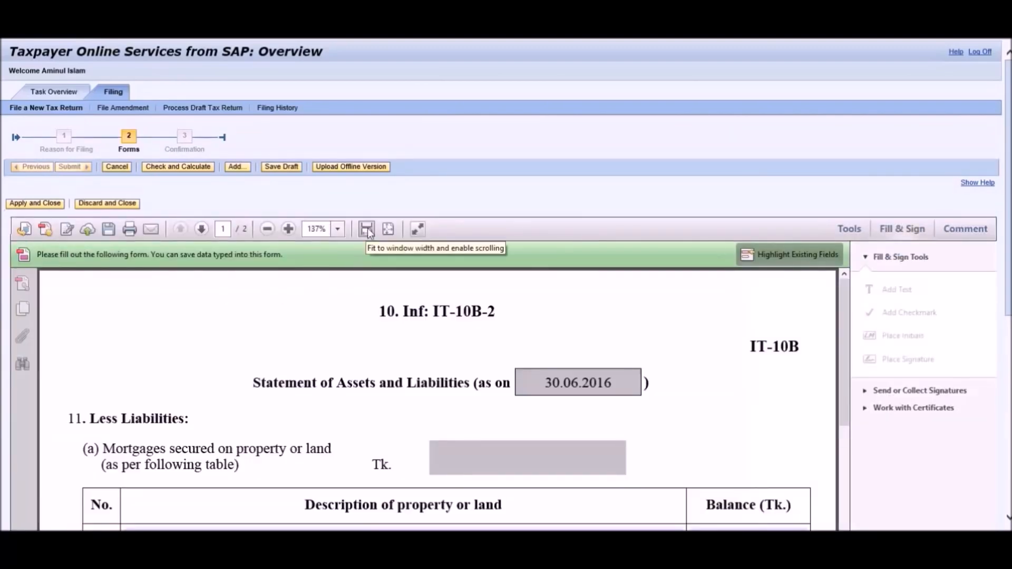
{"action": "left_click", "coordinate": [420, 231]}
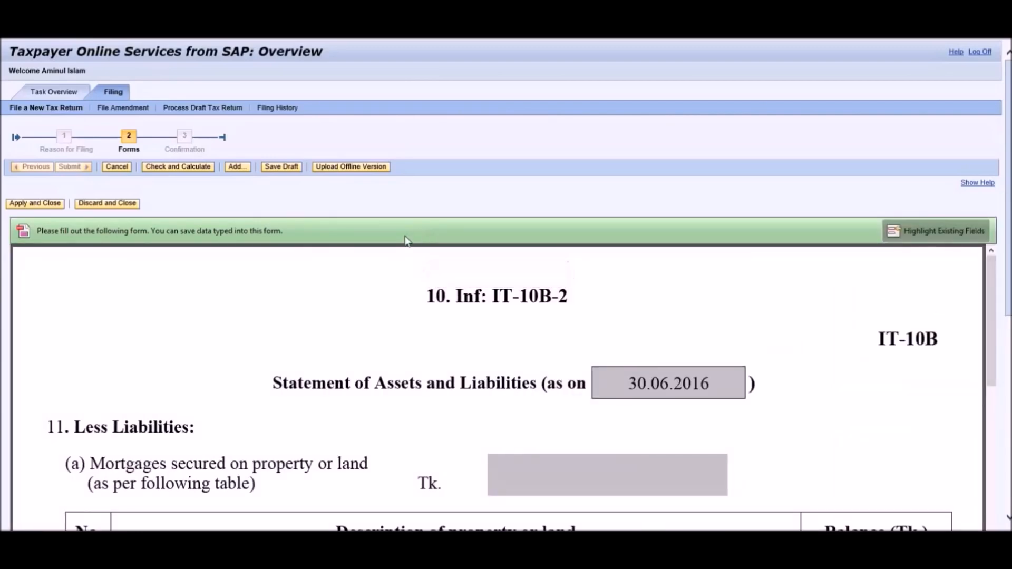
{"action": "left_click", "coordinate": [182, 169]}
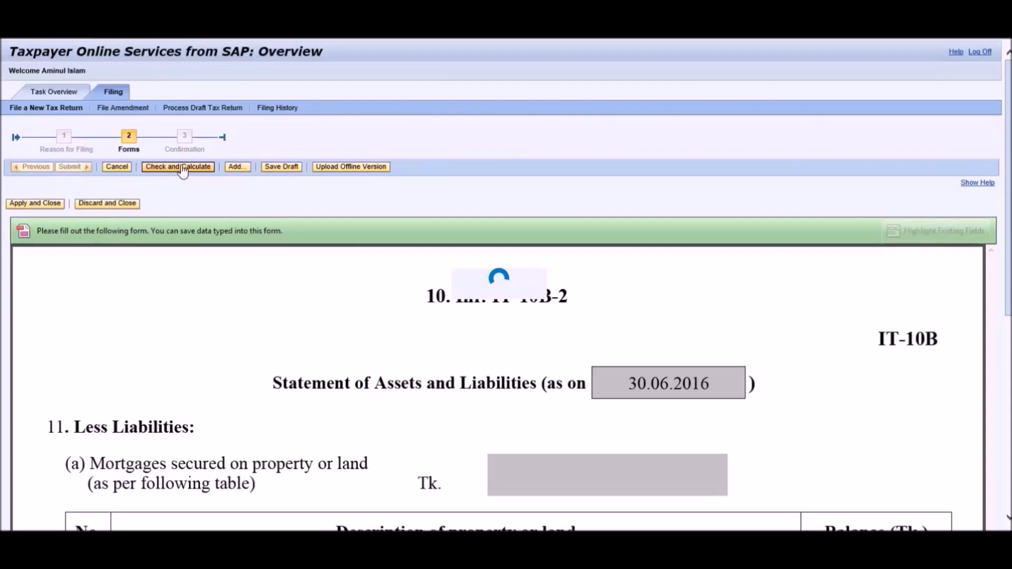
{"action": "scroll", "coordinate": [984, 447], "scroll_direction": "down", "scroll_amount": 6}
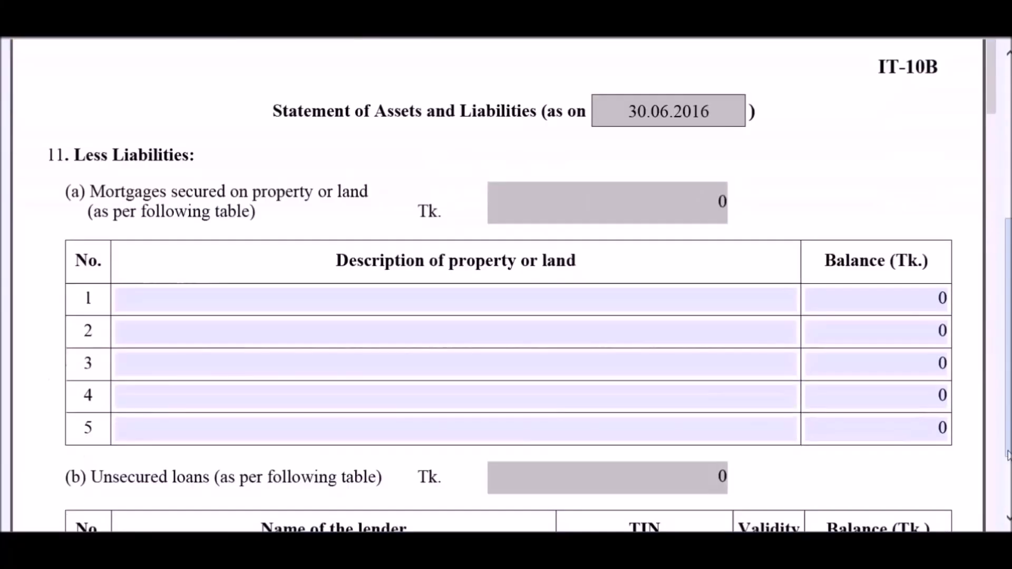
{"action": "scroll", "coordinate": [980, 442], "scroll_direction": "down", "scroll_amount": 12}
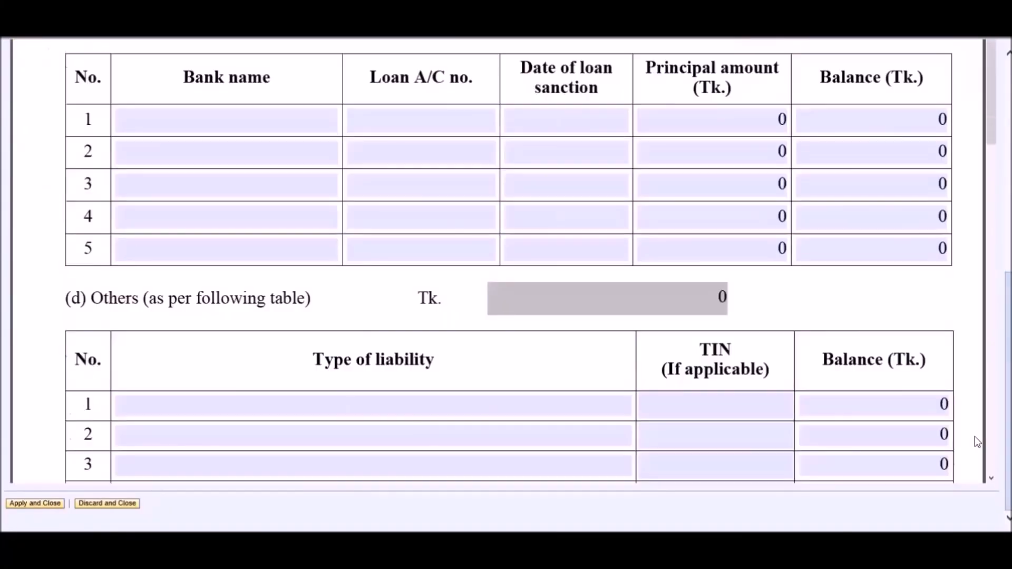
{"action": "scroll", "coordinate": [976, 438], "scroll_direction": "down", "scroll_amount": 10}
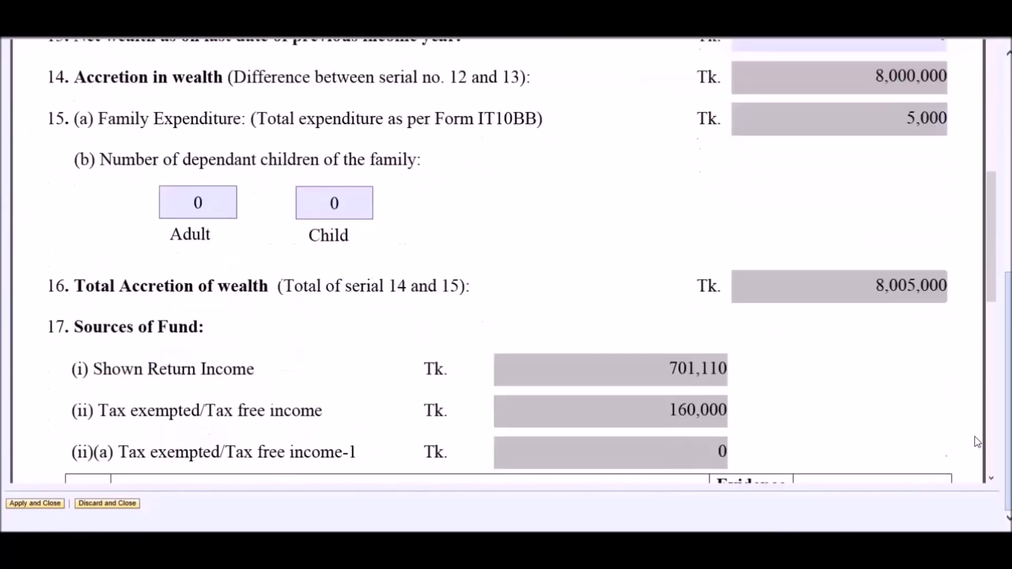
{"action": "scroll", "coordinate": [975, 441], "scroll_direction": "down", "scroll_amount": 12}
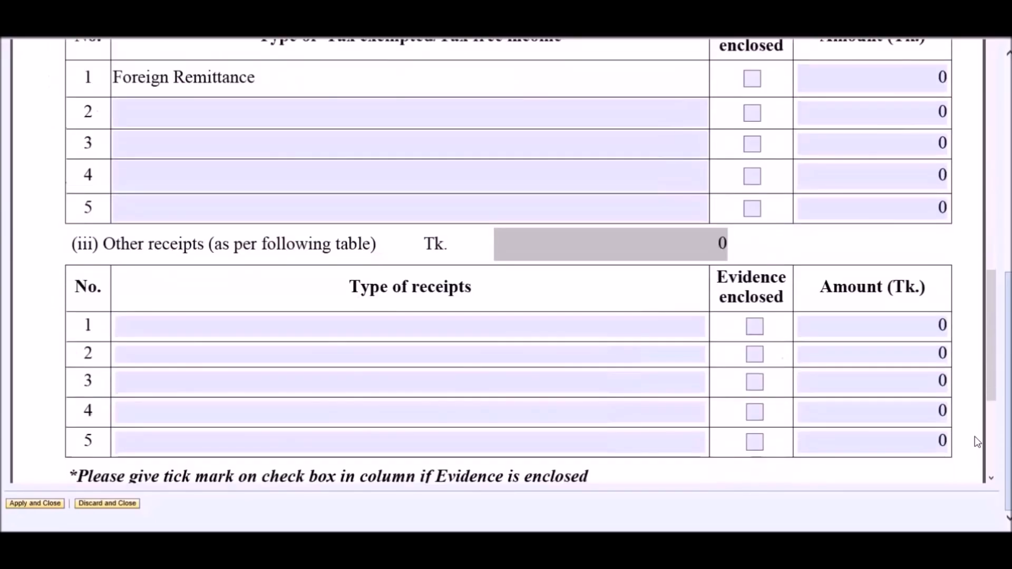
{"action": "scroll", "coordinate": [976, 436], "scroll_direction": "up", "scroll_amount": 6}
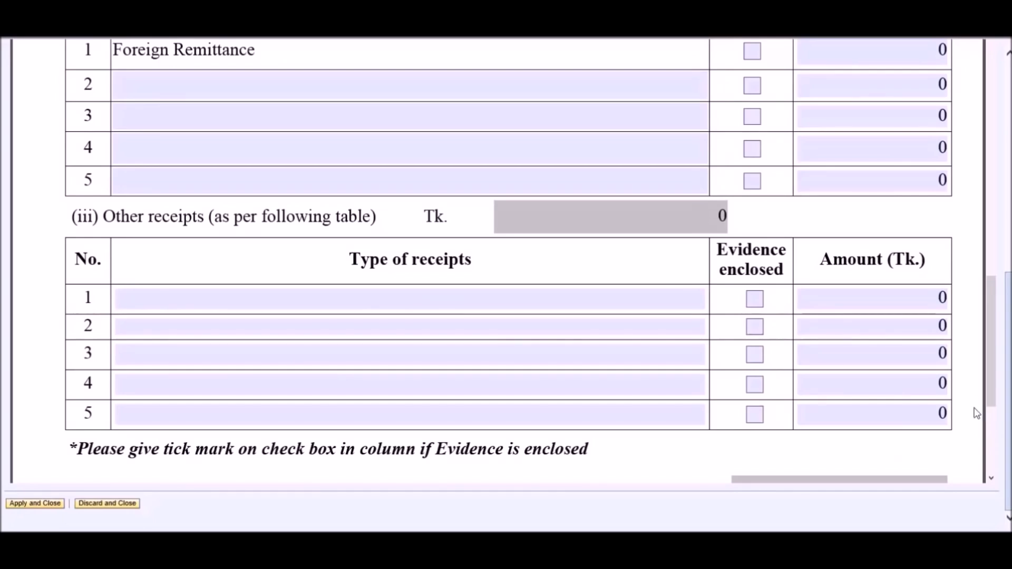
Enter 'Loan' with 7,562,000 Tk in other receipts row 1, then tick the IT-10B declaration.
{"action": "left_click", "coordinate": [502, 293]}
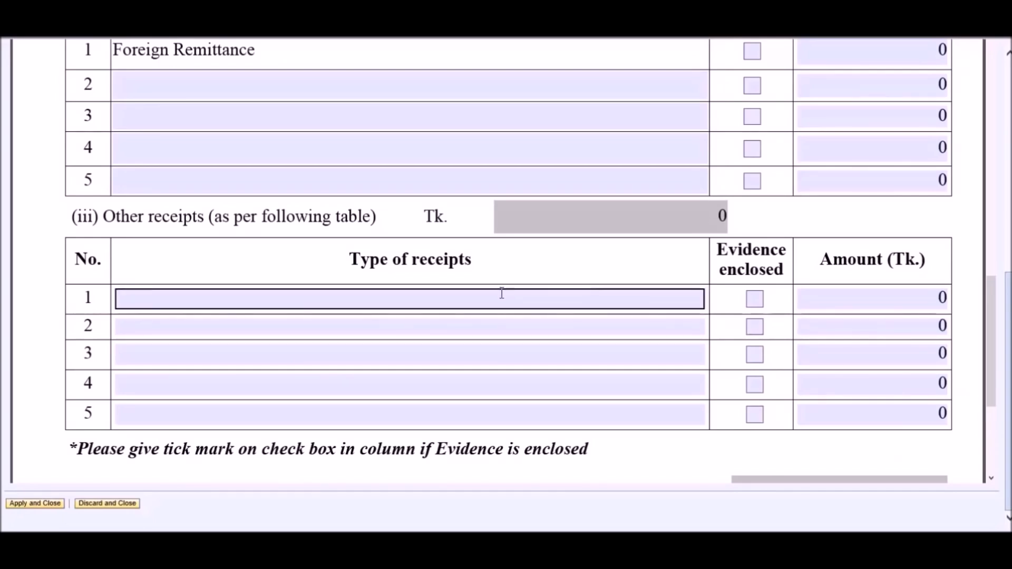
{"action": "type", "text": "Loa"}
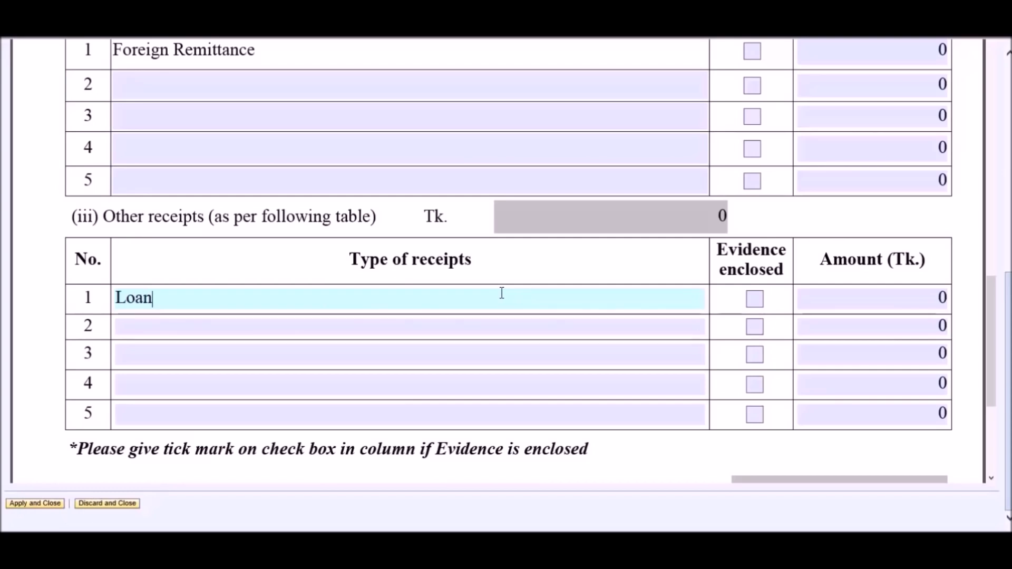
{"action": "type", "text": "n"}
{"action": "left_click", "coordinate": [857, 299]}
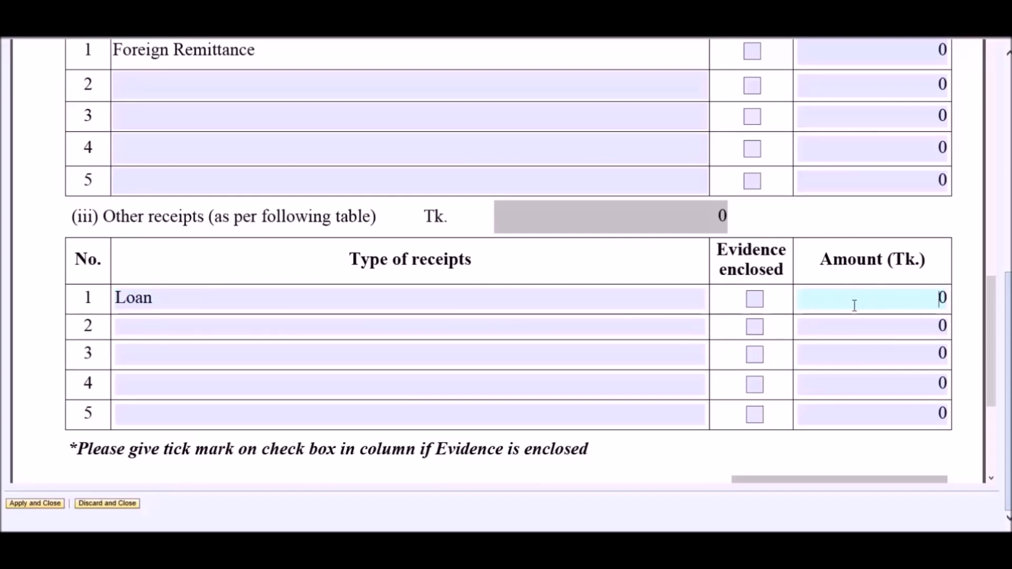
{"action": "type", "text": "7562000"}
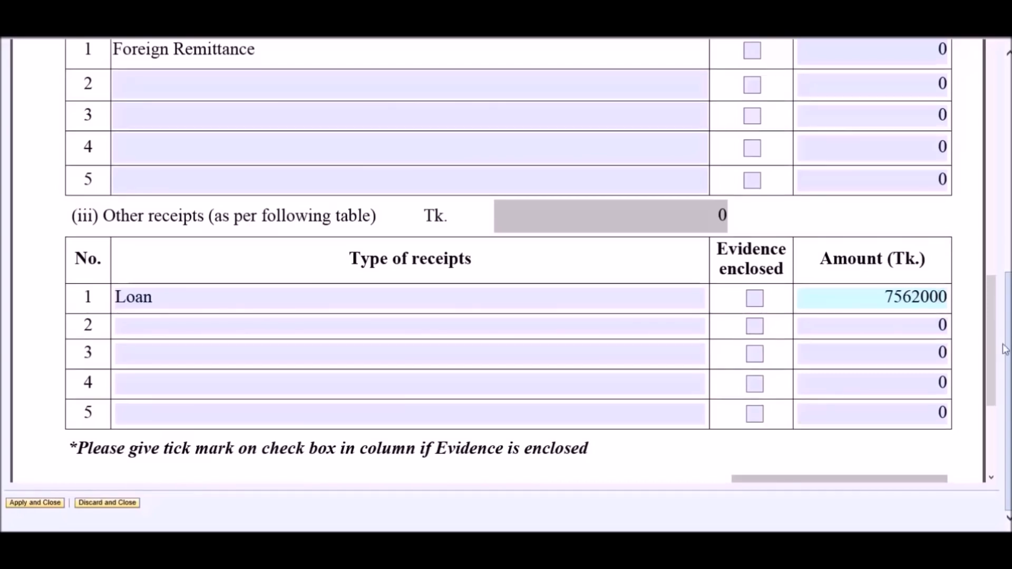
{"action": "left_click_drag", "start_coordinate": [988, 333], "coordinate": [987, 402]}
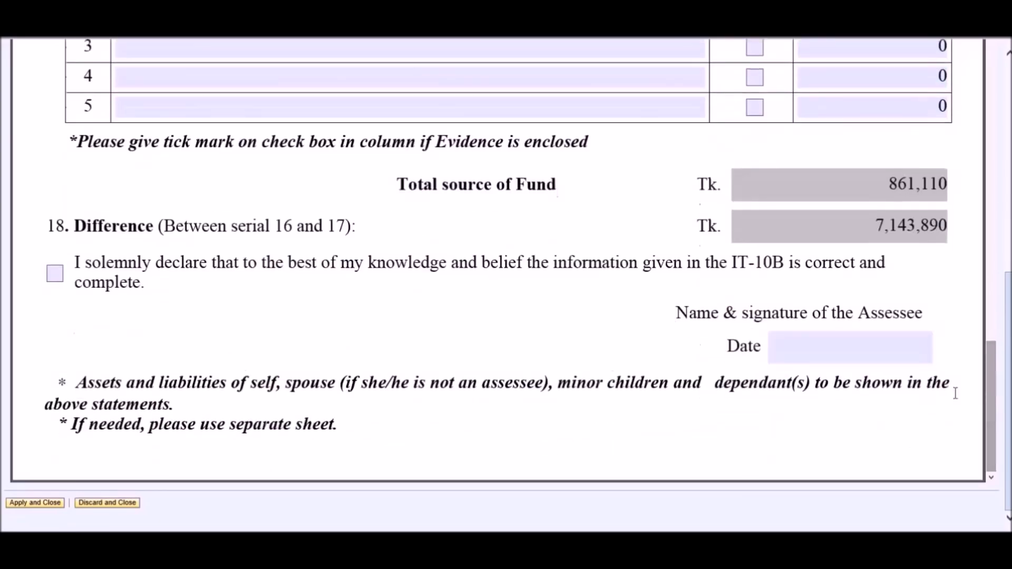
{"action": "left_click", "coordinate": [55, 274]}
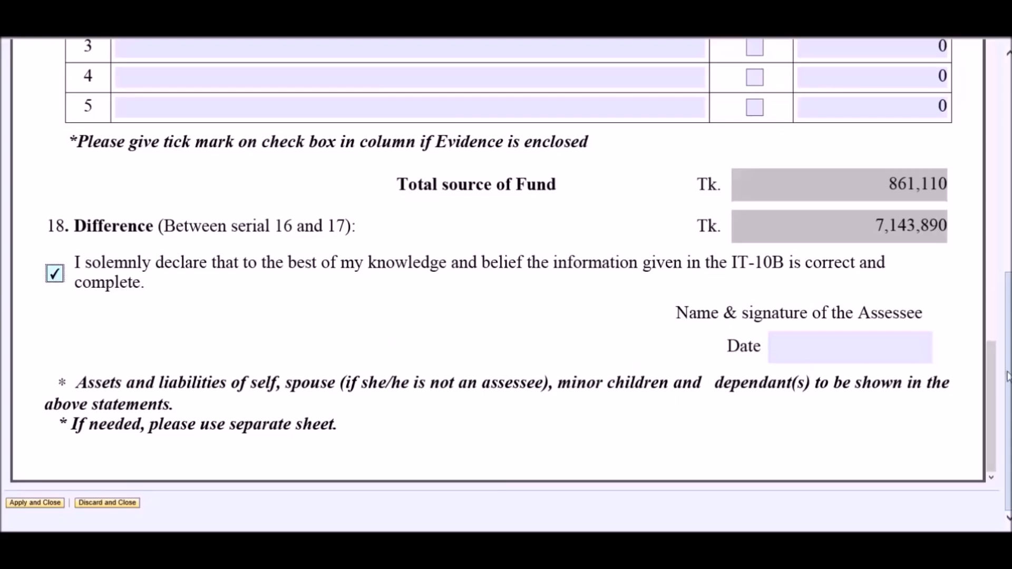
{"action": "scroll", "coordinate": [1007, 376], "scroll_direction": "up", "scroll_amount": 8}
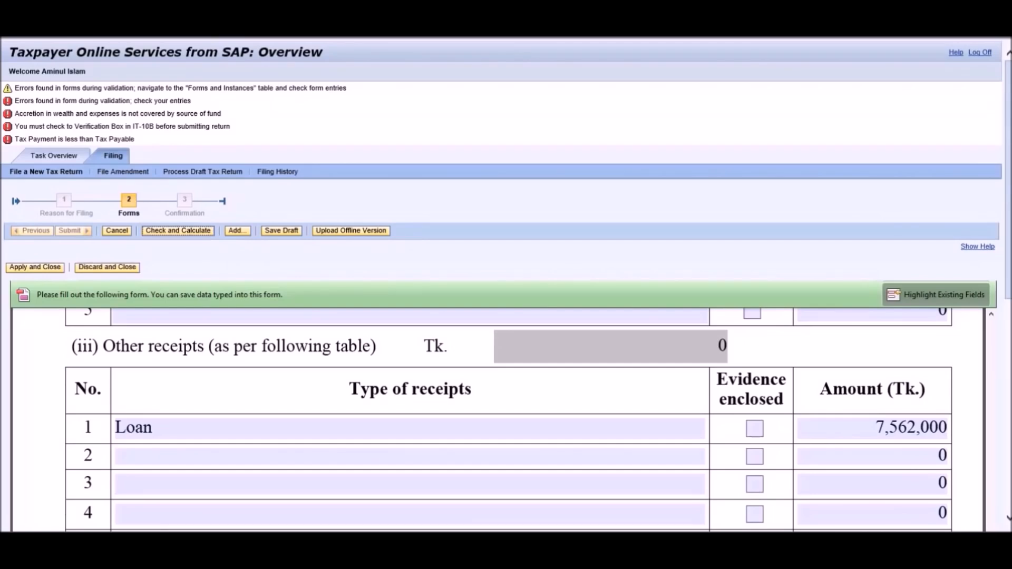
Recalculate IT-10B-2, save a draft, acknowledge it, then apply and close the form.
{"action": "left_click", "coordinate": [168, 231]}
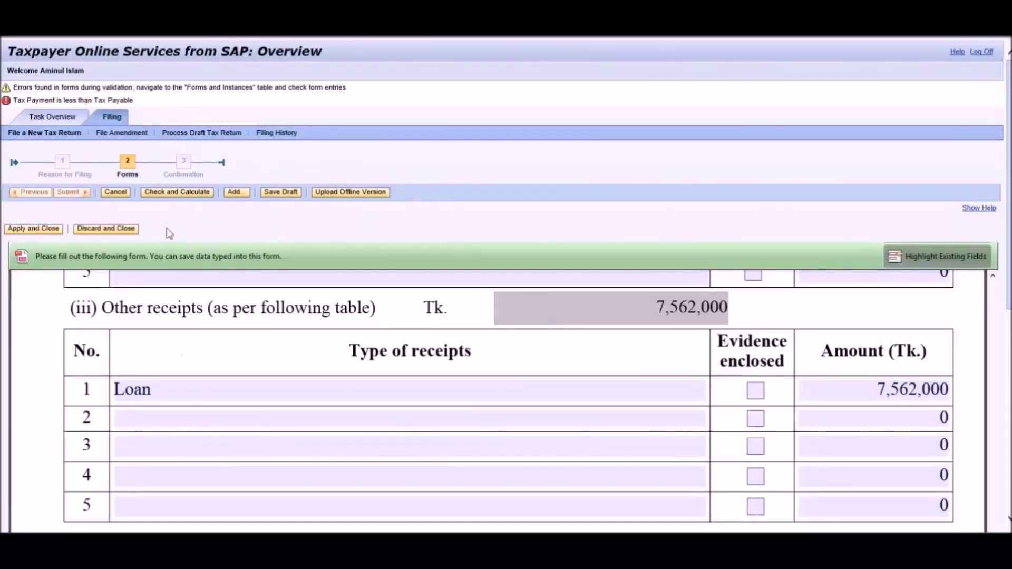
{"action": "left_click", "coordinate": [286, 196]}
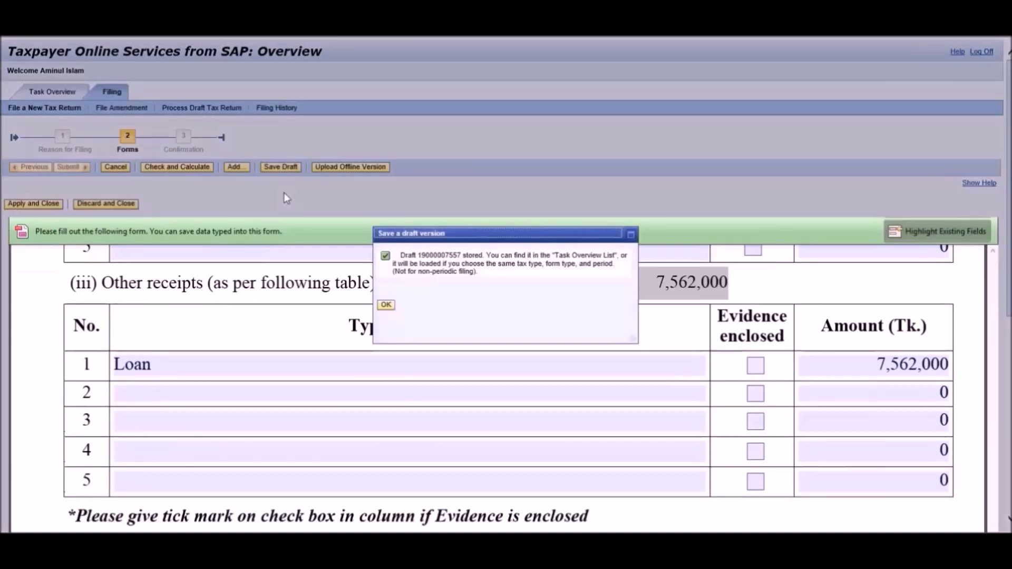
{"action": "left_click", "coordinate": [386, 306]}
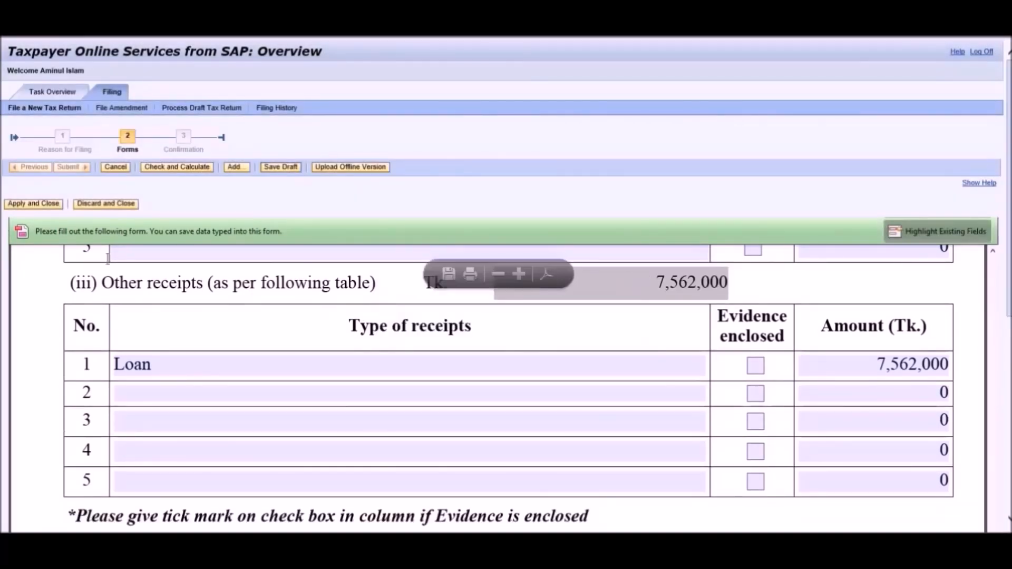
{"action": "left_click", "coordinate": [30, 204]}
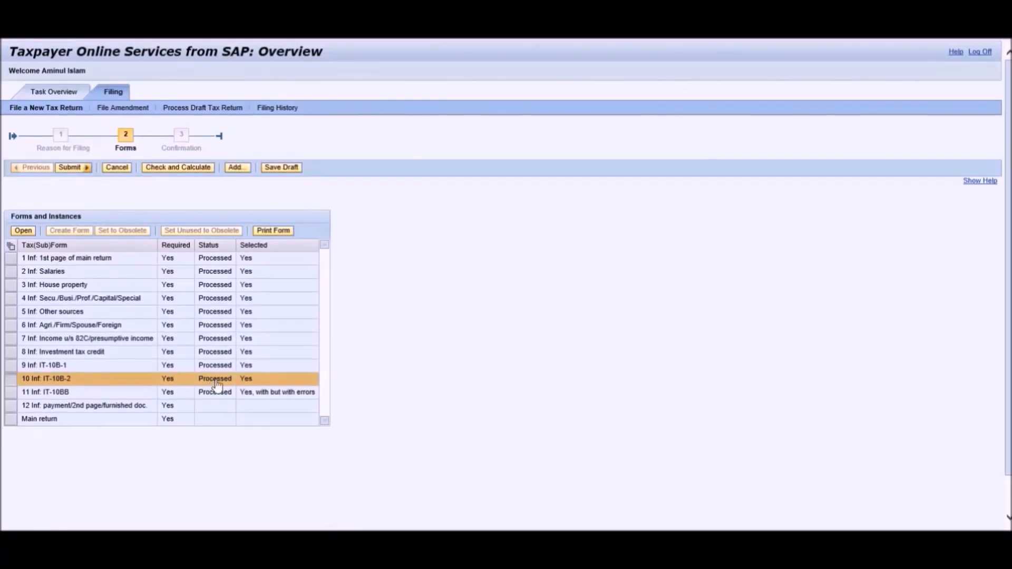
Open row 12, Inf. payment/2nd page/furnished doc., in read mode and scroll to section 16c.
{"action": "left_click", "coordinate": [11, 406]}
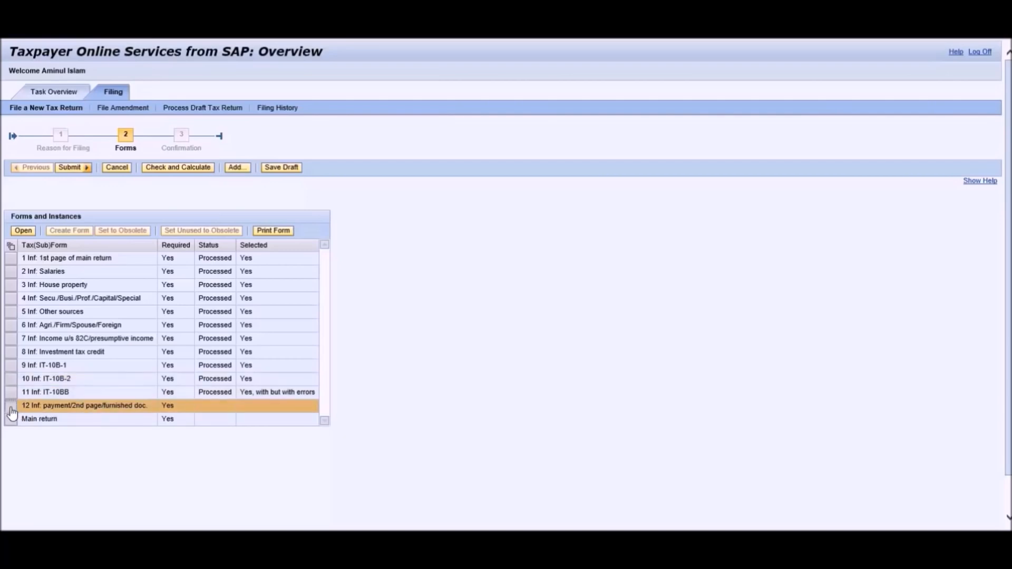
{"action": "left_click", "coordinate": [23, 231]}
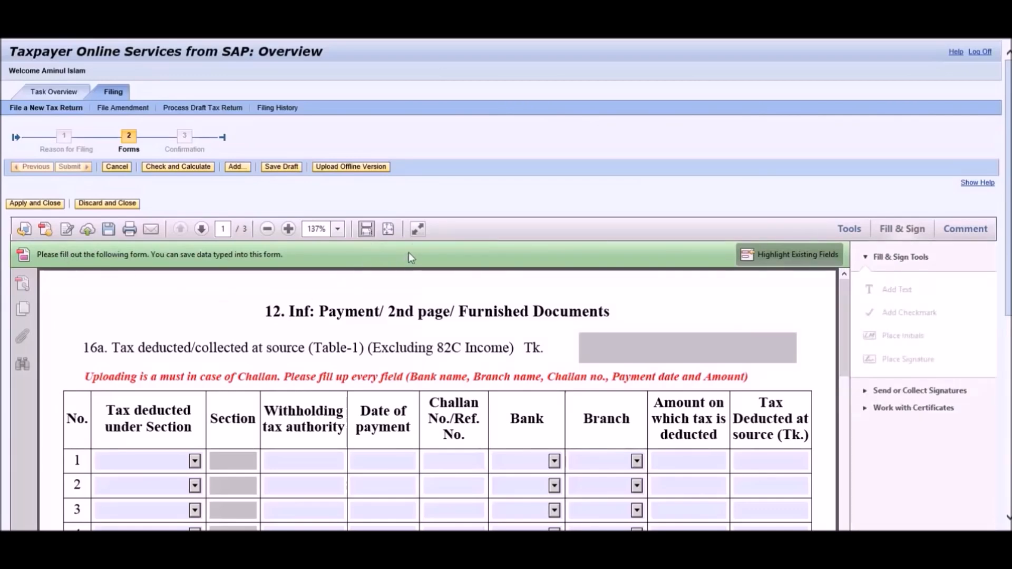
{"action": "left_click", "coordinate": [417, 229]}
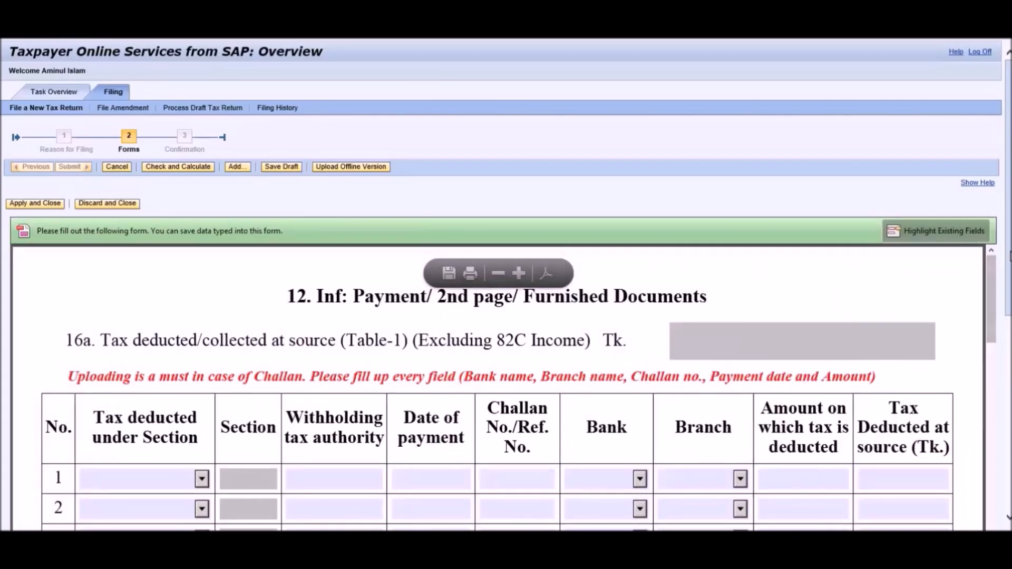
{"action": "scroll", "coordinate": [1008, 258], "scroll_direction": "down", "scroll_amount": 4}
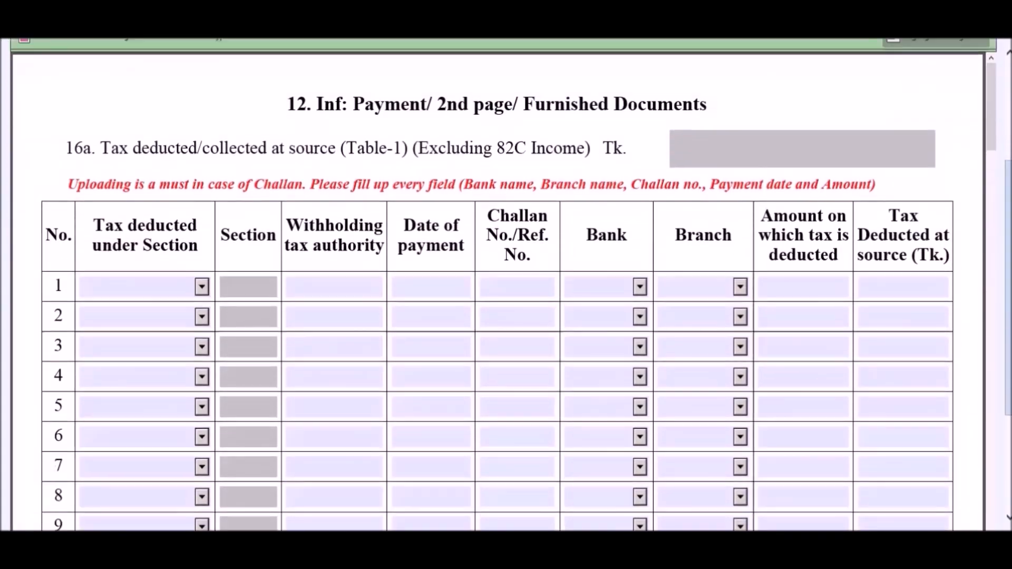
{"action": "left_click_drag", "start_coordinate": [1009, 193], "coordinate": [1009, 209]}
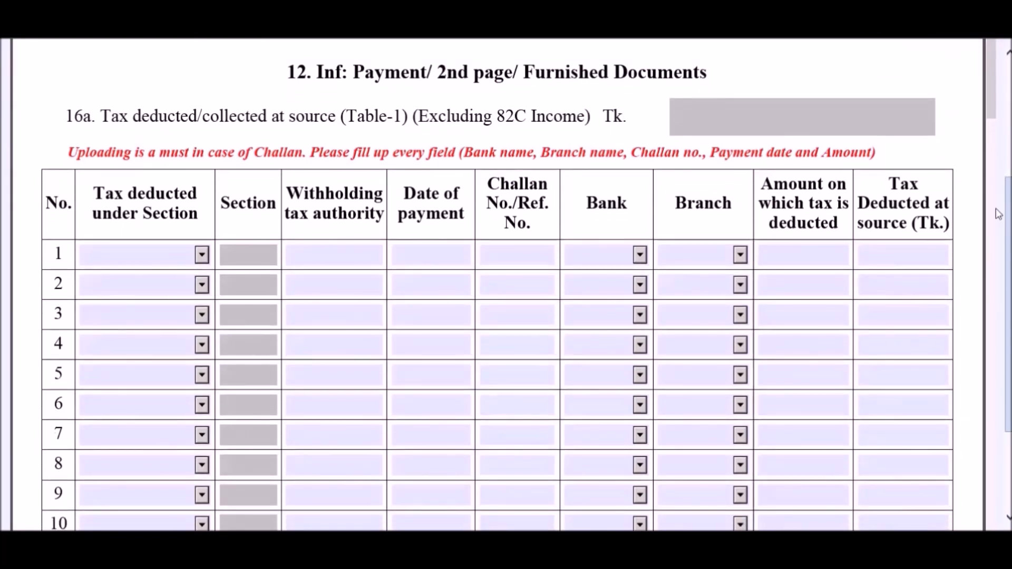
{"action": "left_click_drag", "start_coordinate": [994, 91], "coordinate": [1007, 161]}
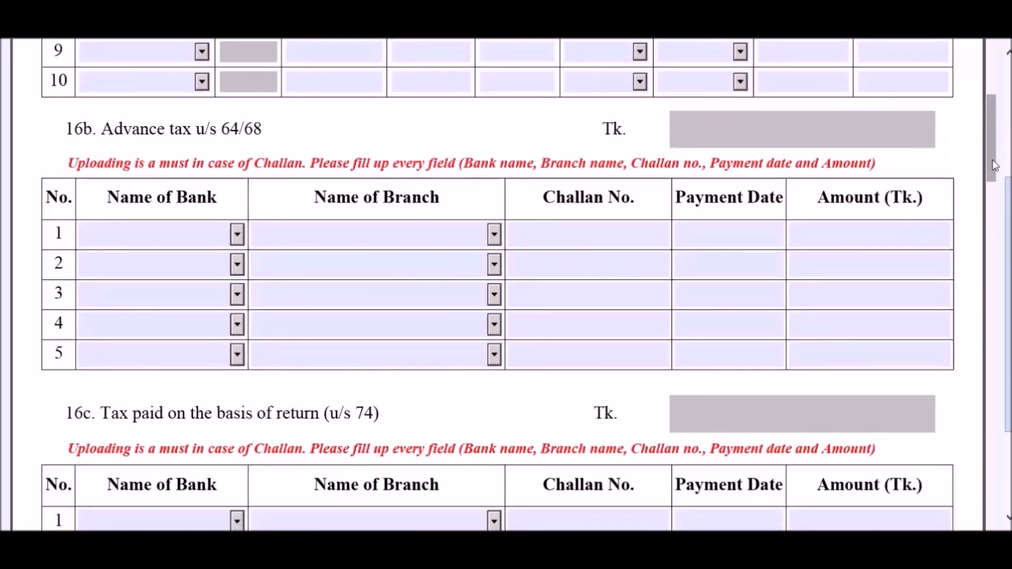
{"action": "left_click_drag", "start_coordinate": [994, 165], "coordinate": [998, 209]}
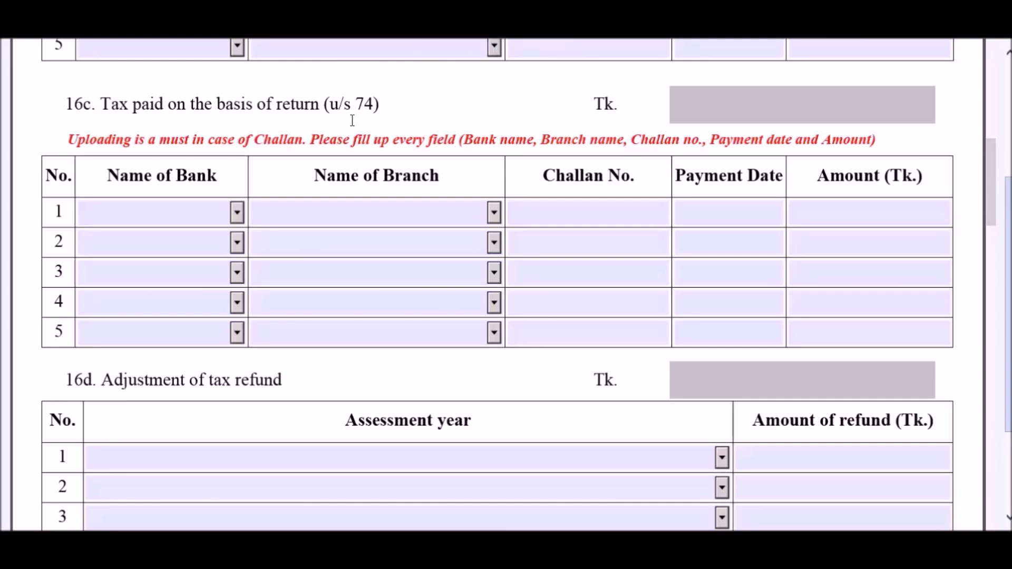
{"action": "left_click_drag", "start_coordinate": [994, 213], "coordinate": [994, 244]}
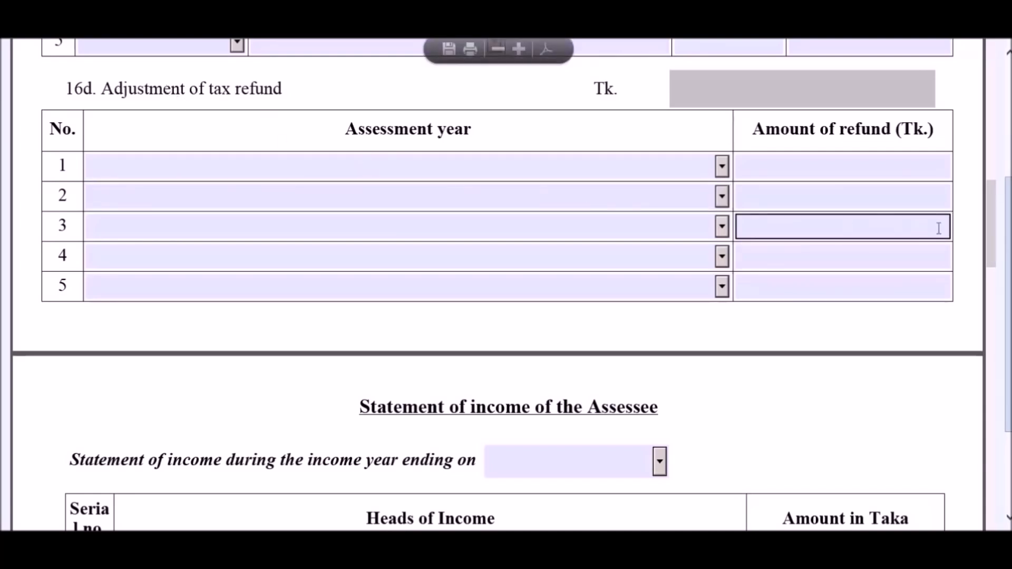
{"action": "scroll", "coordinate": [506, 285], "scroll_direction": "up", "scroll_amount": 2}
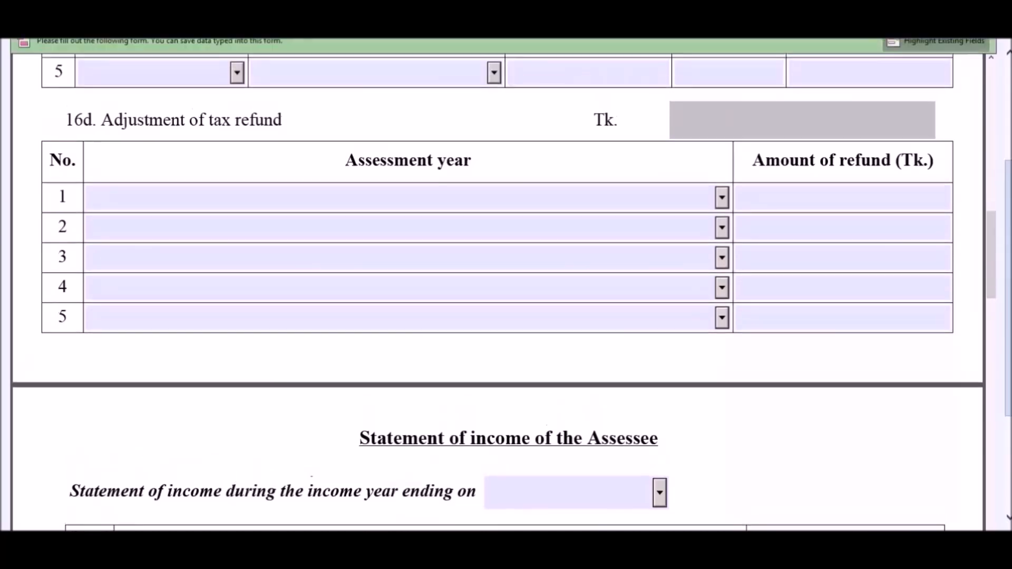
{"action": "left_click_drag", "start_coordinate": [991, 332], "coordinate": [991, 296]}
Fill 16c row 1 with a Bangladesh Bank, Motijheel Br challan: No. 52, 28/03/2016, 2000 Tk.
{"action": "left_click", "coordinate": [237, 290]}
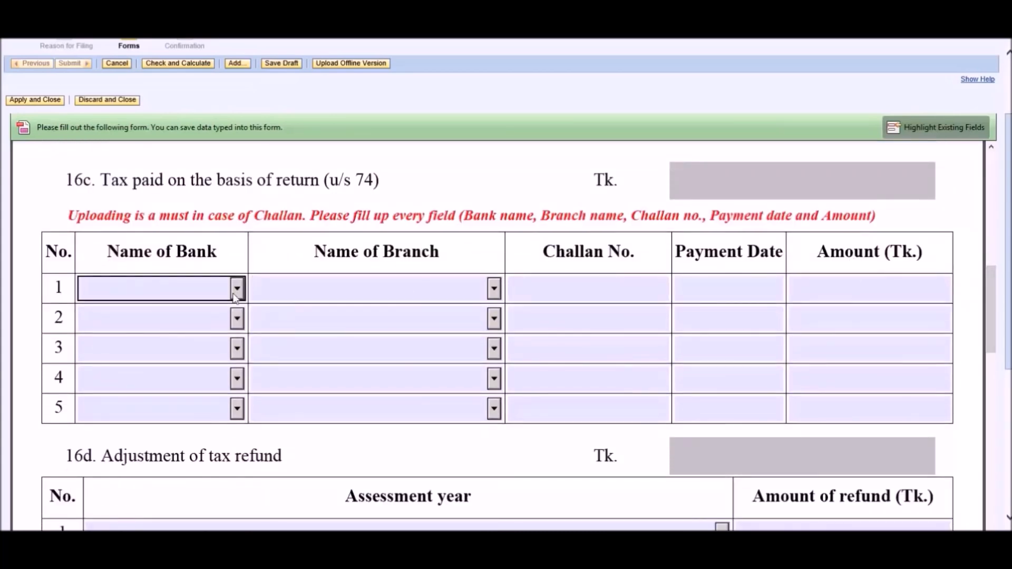
{"action": "left_click", "coordinate": [209, 332]}
{"action": "left_click", "coordinate": [491, 298]}
{"action": "left_click", "coordinate": [493, 289]}
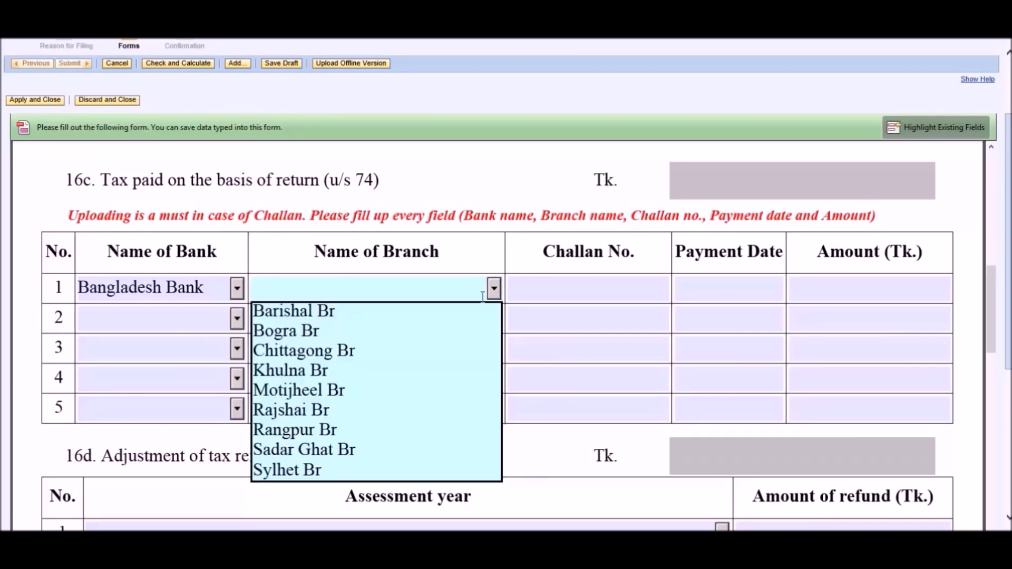
{"action": "left_click", "coordinate": [362, 390]}
{"action": "left_click", "coordinate": [520, 290]}
{"action": "type", "text": "52"}
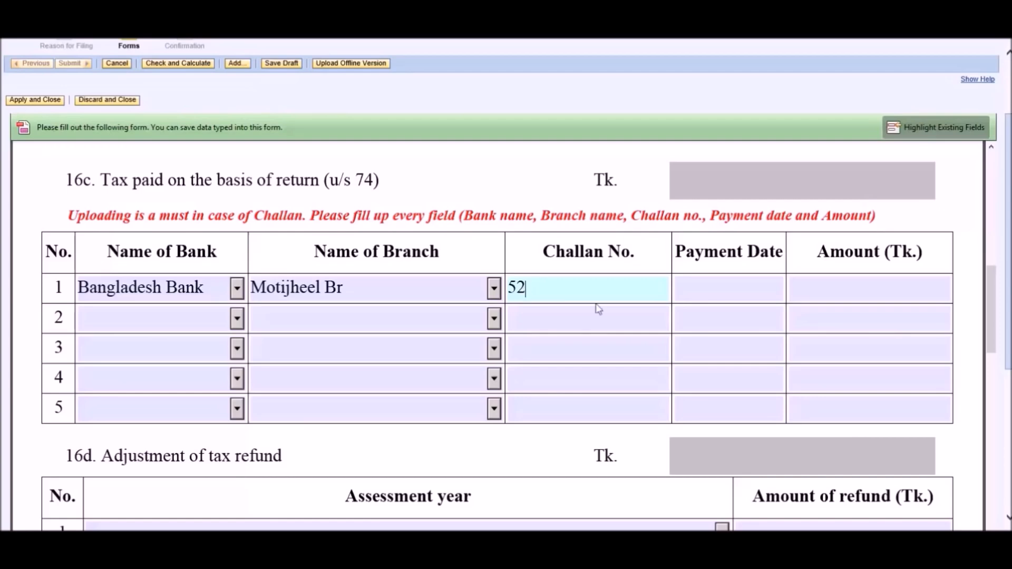
{"action": "left_click", "coordinate": [738, 291]}
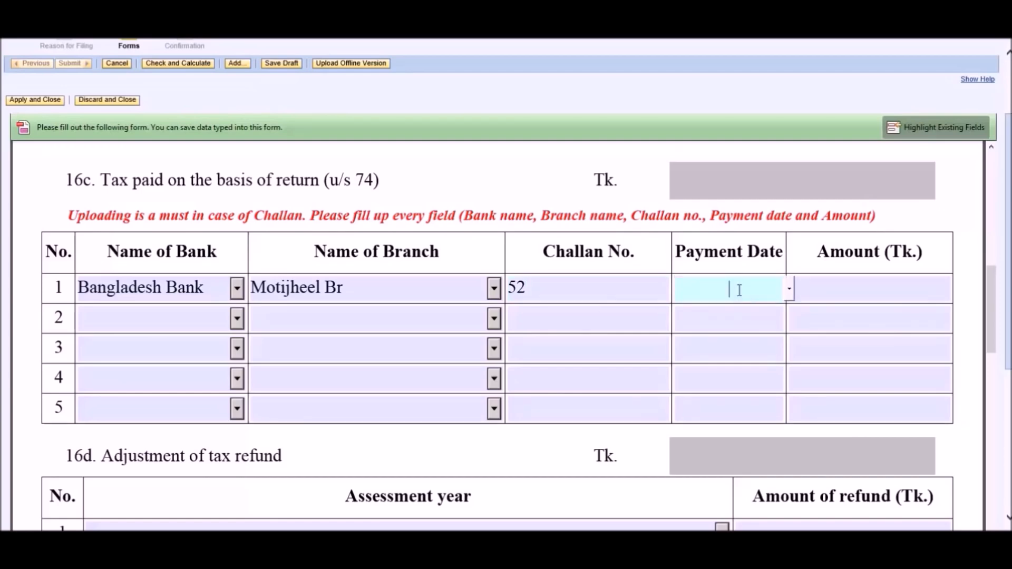
{"action": "type", "text": "28"}
{"action": "type", "text": "/"}
{"action": "type", "text": "03/"}
{"action": "type", "text": "2016"}
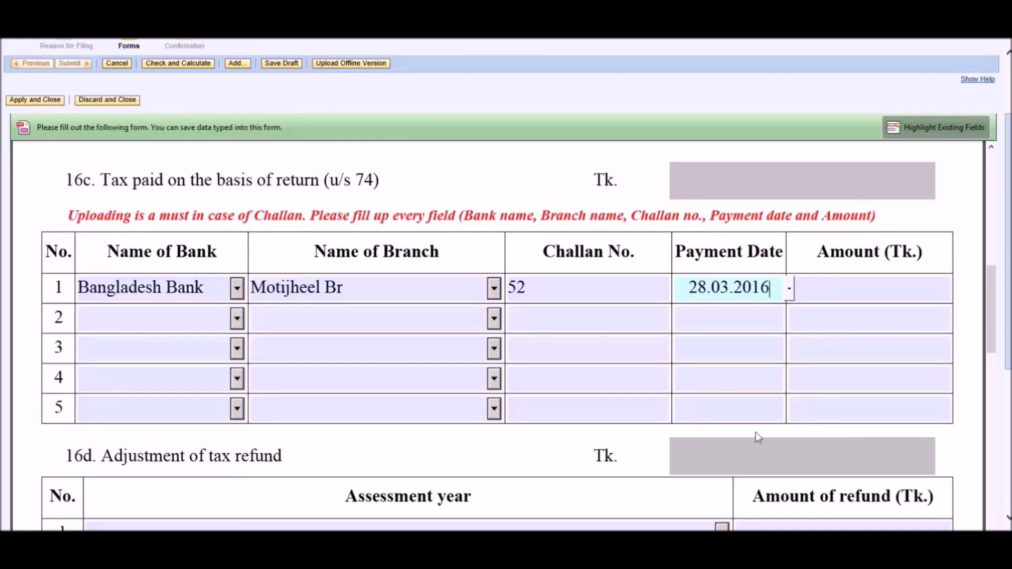
{"action": "left_click", "coordinate": [858, 289]}
{"action": "type", "text": "2000"}
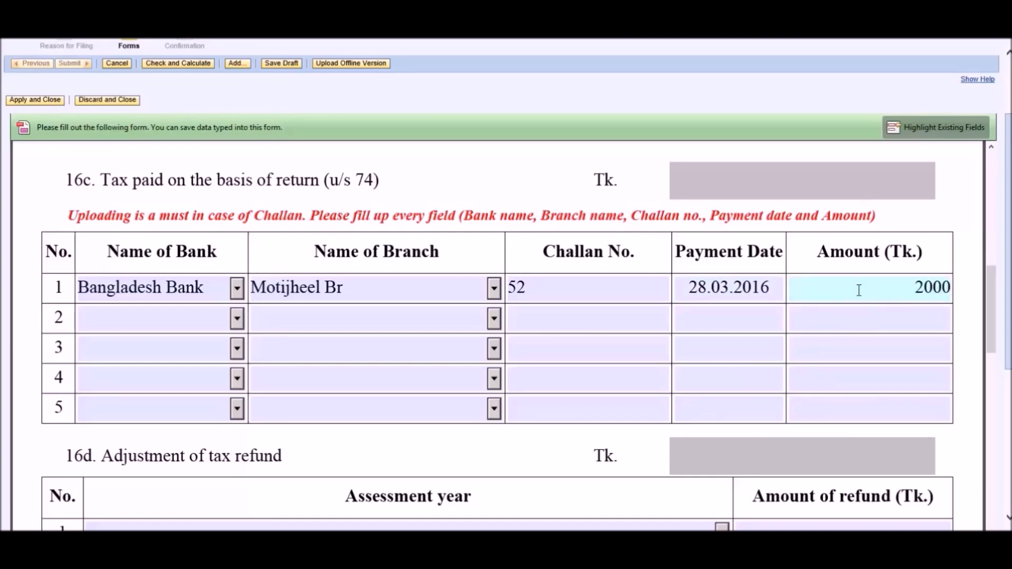
Fill 16c row 2 with a Bangladesh Bank, Motijheel Br challan: No. 56, 09.07.2016, 48000 Tk.
{"action": "left_click", "coordinate": [237, 318]}
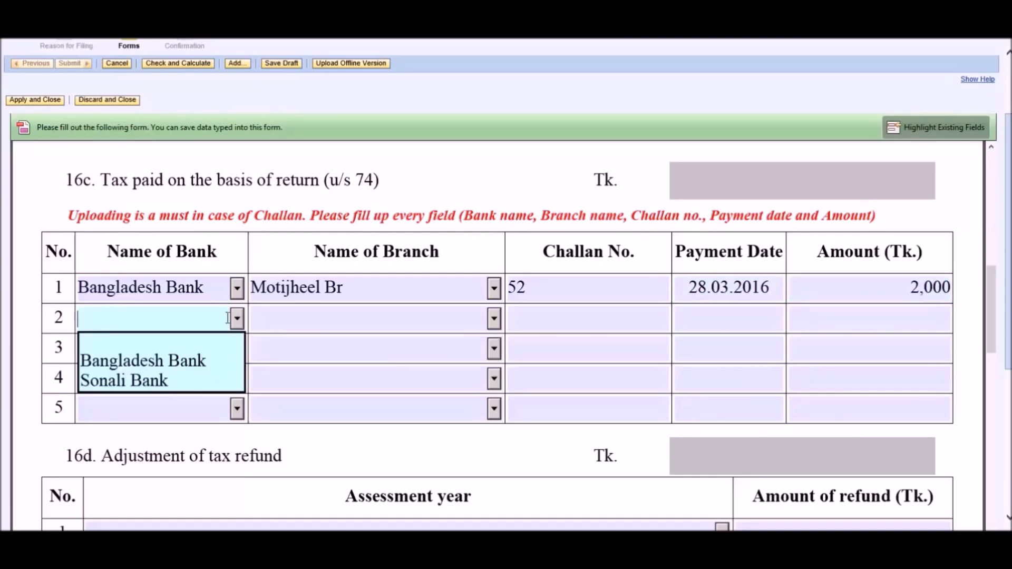
{"action": "left_click", "coordinate": [210, 362]}
{"action": "left_click", "coordinate": [494, 318]}
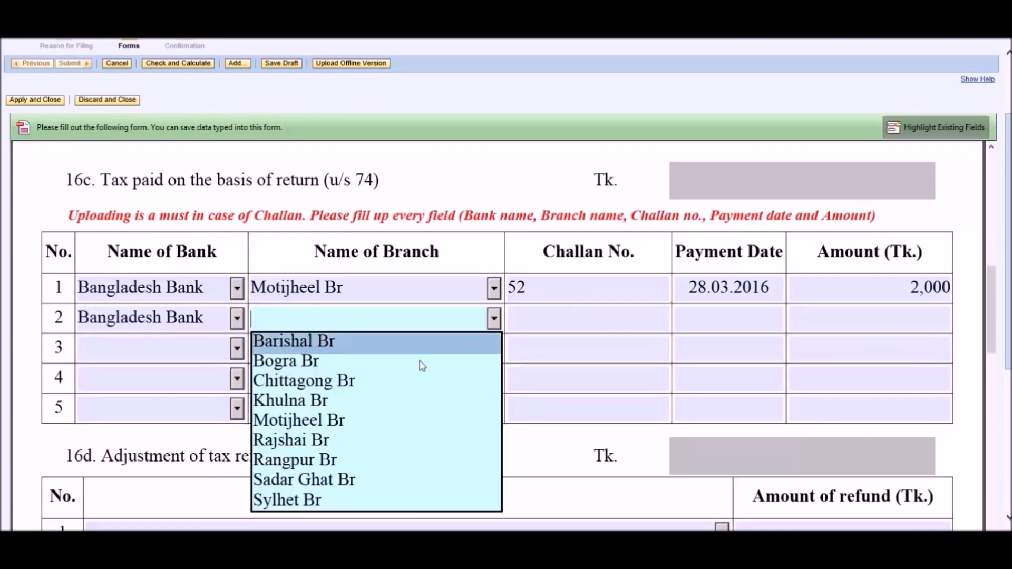
{"action": "left_click", "coordinate": [385, 420]}
{"action": "left_click", "coordinate": [552, 325]}
{"action": "type", "text": "56"}
{"action": "left_click", "coordinate": [723, 321]}
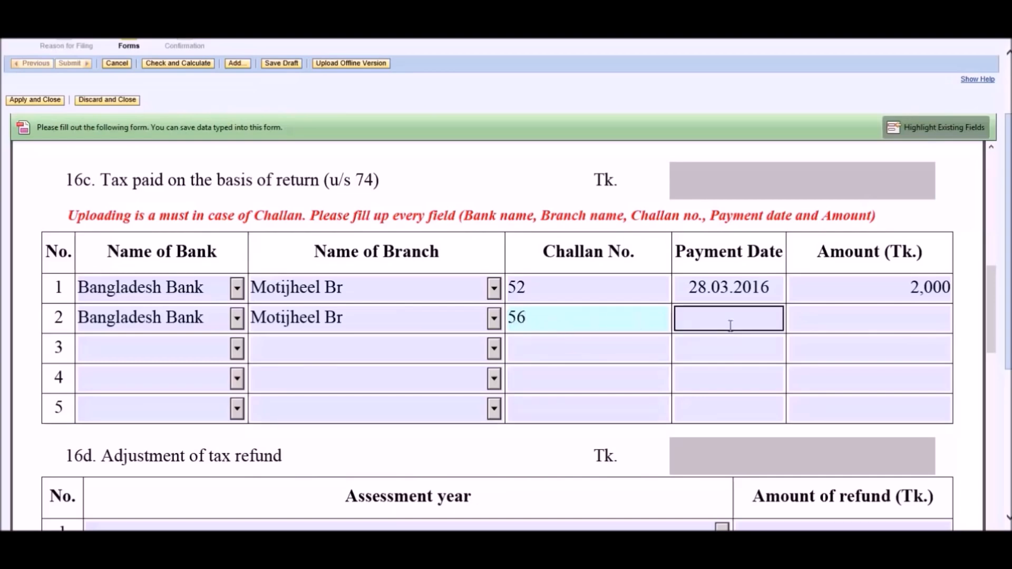
{"action": "type", "text": "09.07"}
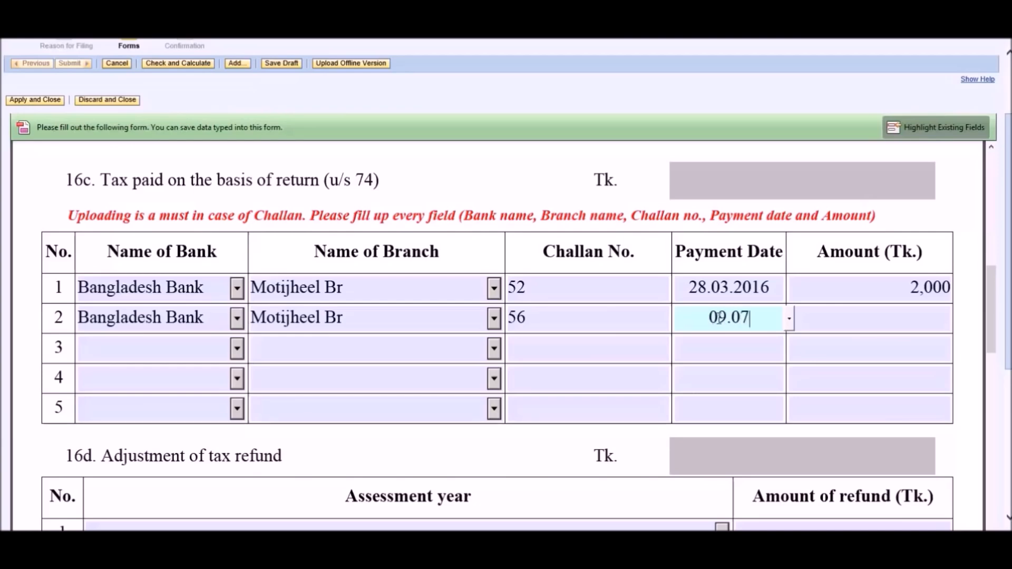
{"action": "type", "text": ".2016"}
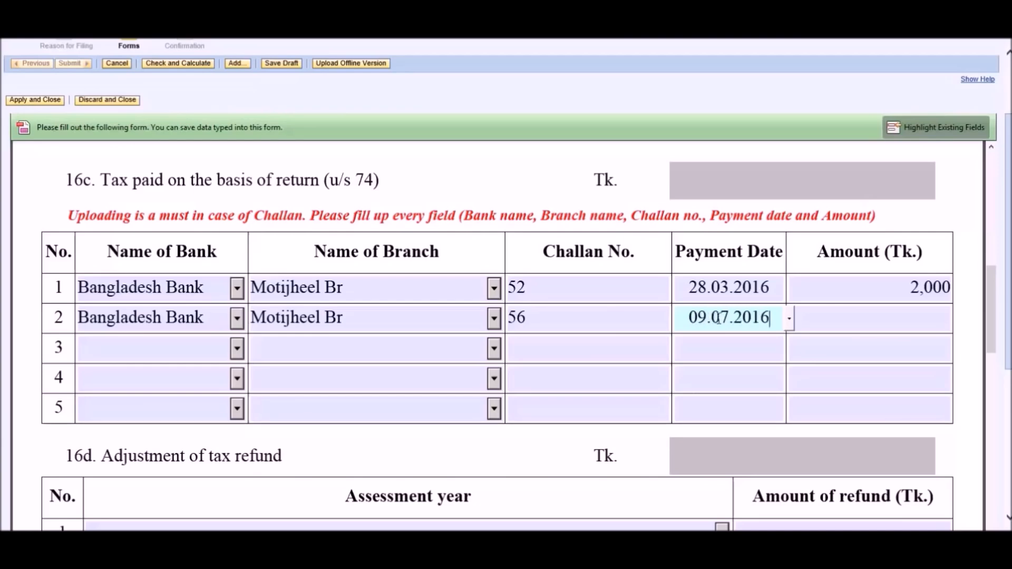
{"action": "left_click", "coordinate": [859, 316]}
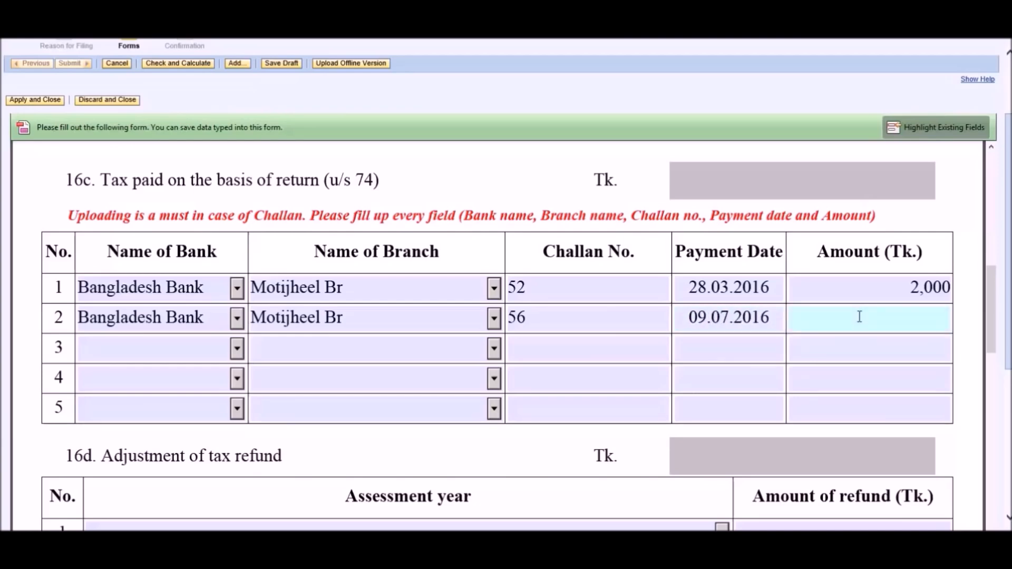
{"action": "type", "text": "48000"}
{"action": "left_click_drag", "start_coordinate": [992, 332], "coordinate": [1009, 148]}
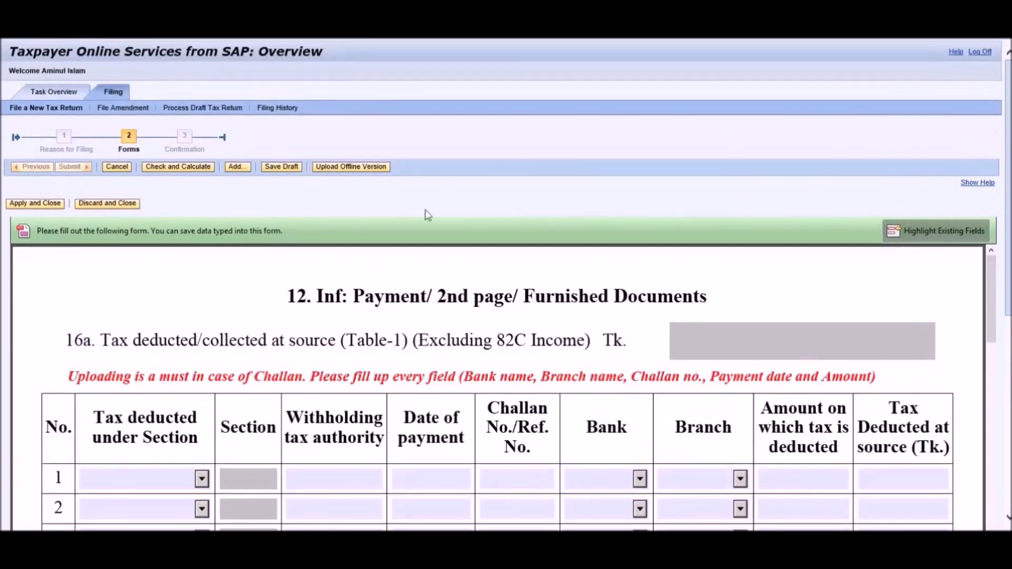
Run Check and Calculate and review the 16c total of 50,000 against 47,667 tax payable.
{"action": "left_click", "coordinate": [171, 167]}
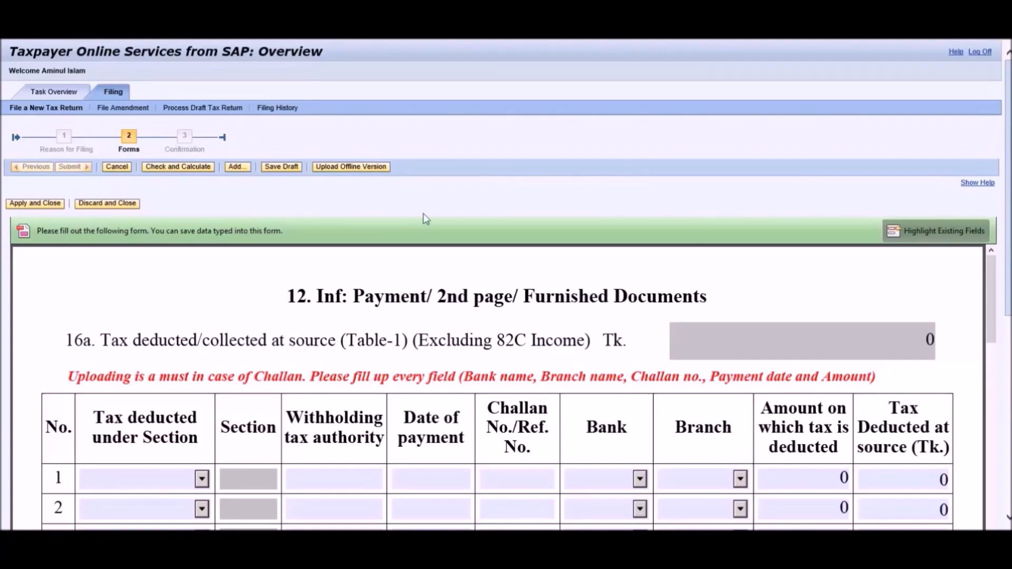
{"action": "scroll", "coordinate": [983, 369], "scroll_direction": "down", "scroll_amount": 7}
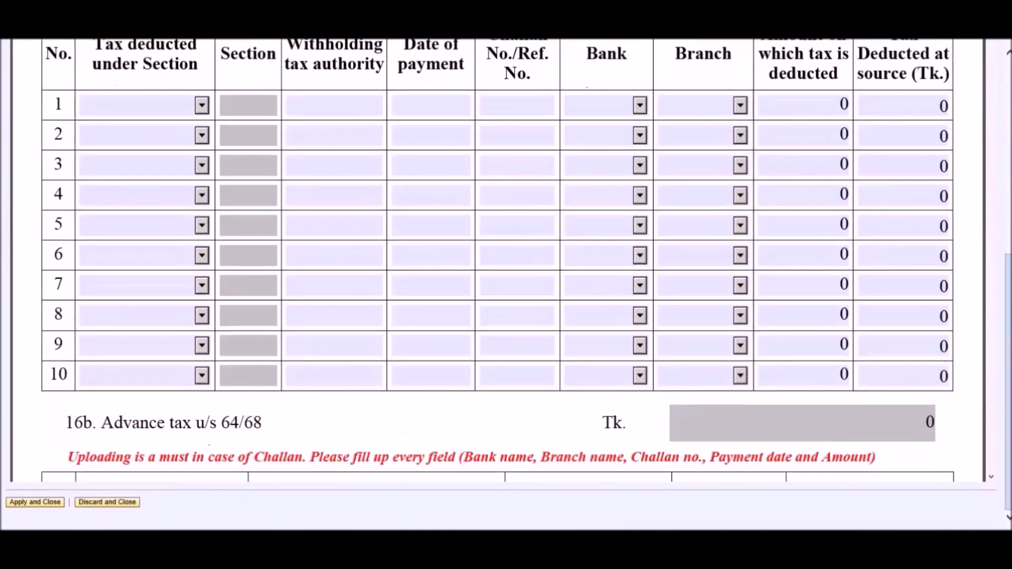
{"action": "scroll", "coordinate": [981, 409], "scroll_direction": "down", "scroll_amount": 12}
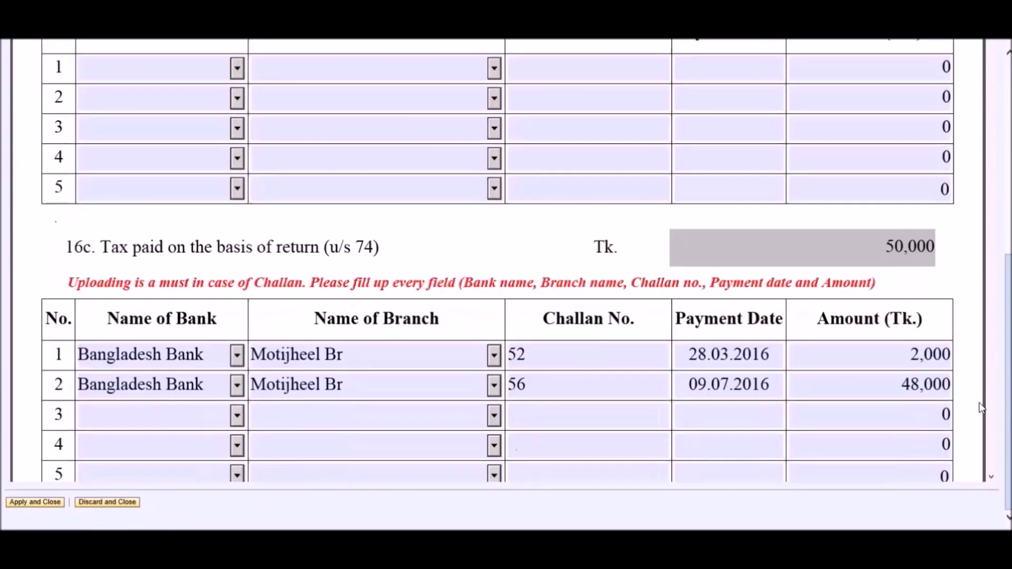
{"action": "scroll", "coordinate": [981, 408], "scroll_direction": "down", "scroll_amount": 10}
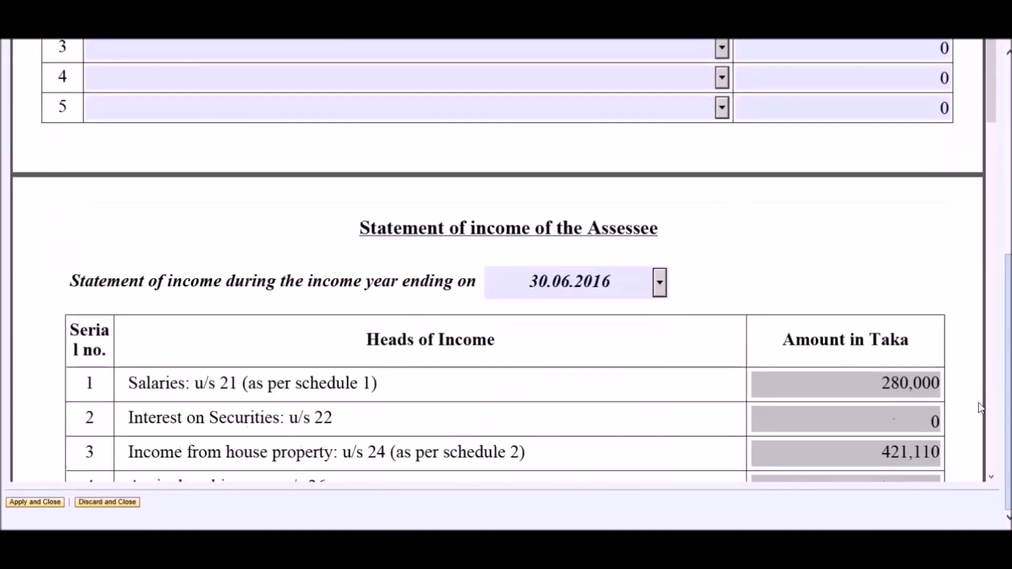
{"action": "scroll", "coordinate": [979, 403], "scroll_direction": "down", "scroll_amount": 3}
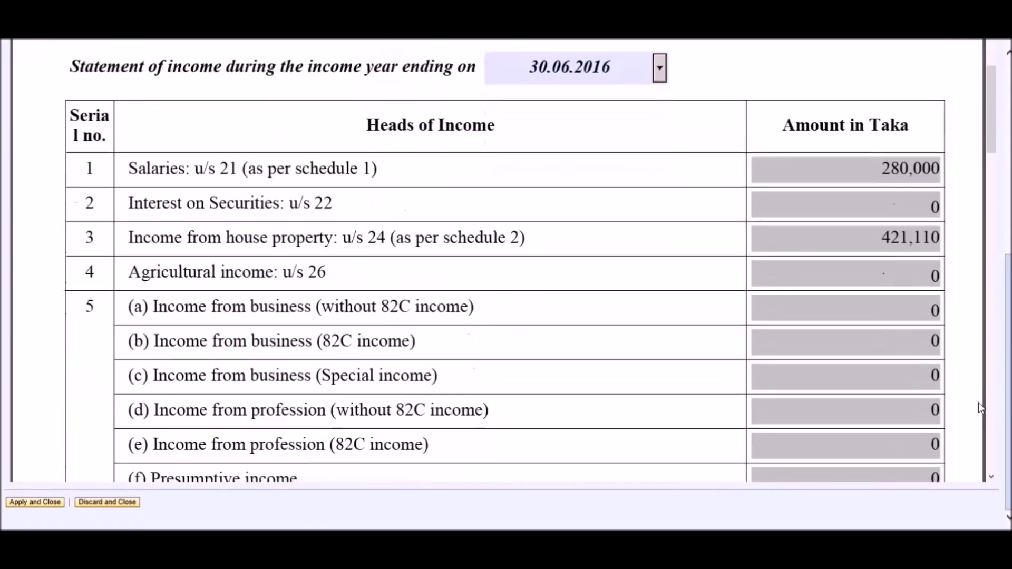
{"action": "scroll", "coordinate": [749, 190], "scroll_direction": "down", "scroll_amount": 10}
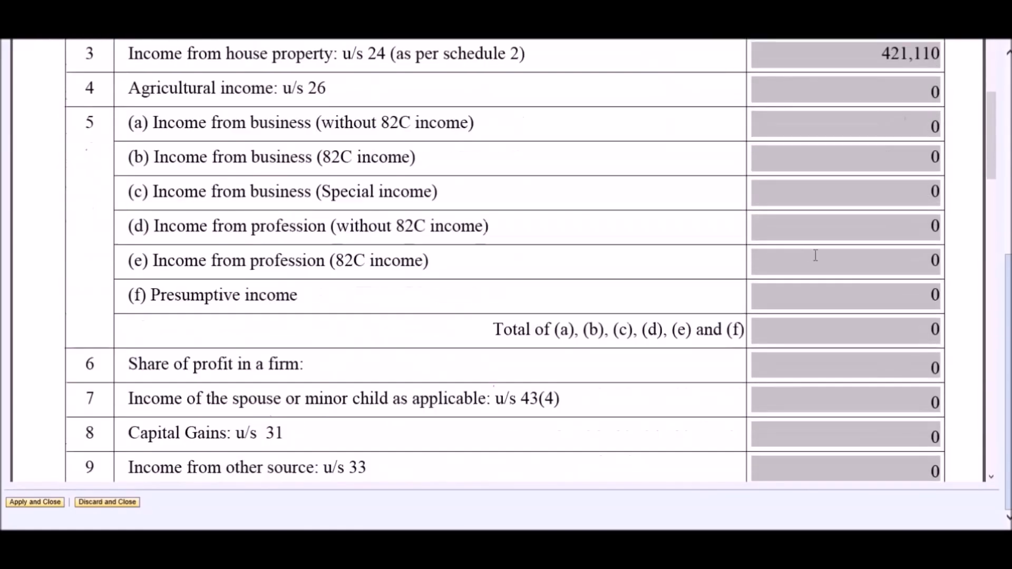
{"action": "scroll", "coordinate": [821, 271], "scroll_direction": "down", "scroll_amount": 13}
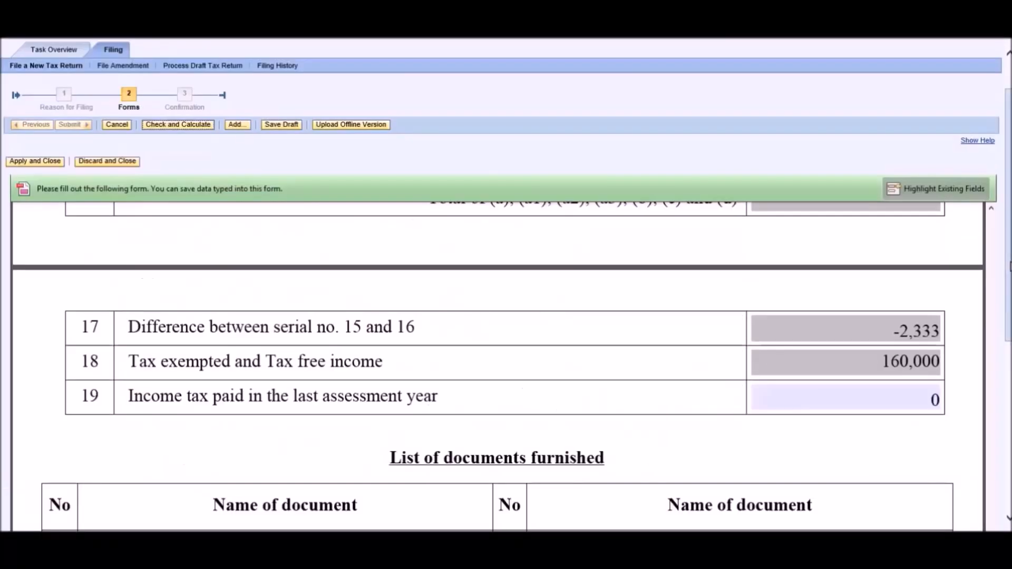
Choose Bank Statement as document 1 under List of documents furnished.
{"action": "left_click_drag", "start_coordinate": [1011, 266], "coordinate": [1010, 417]}
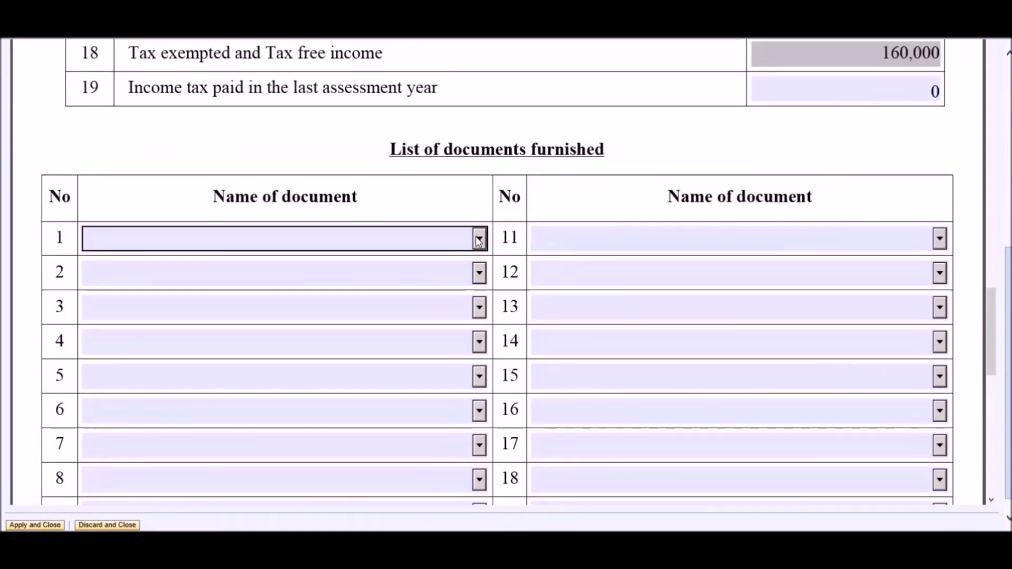
{"action": "left_click", "coordinate": [457, 239]}
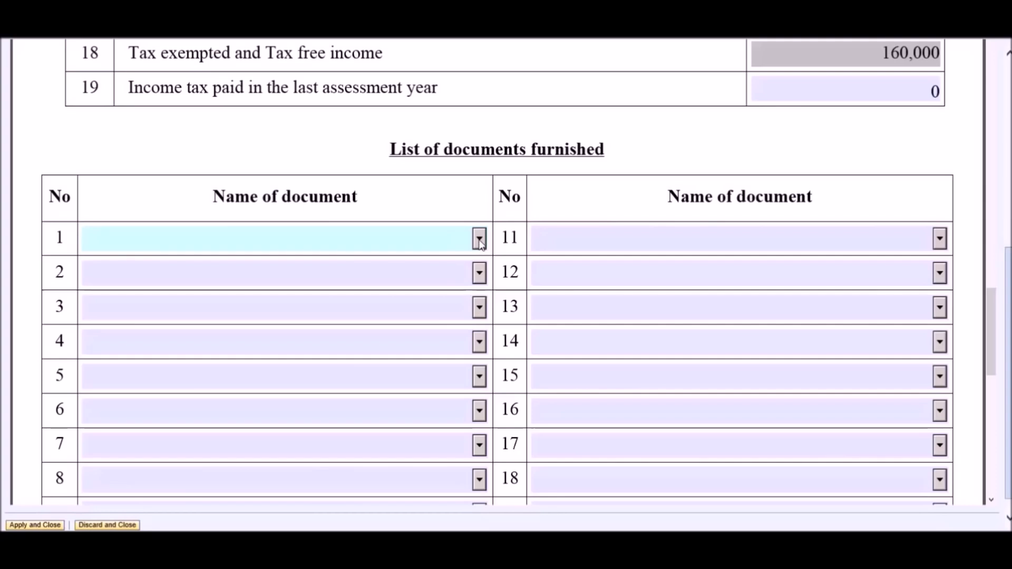
{"action": "left_click", "coordinate": [479, 239]}
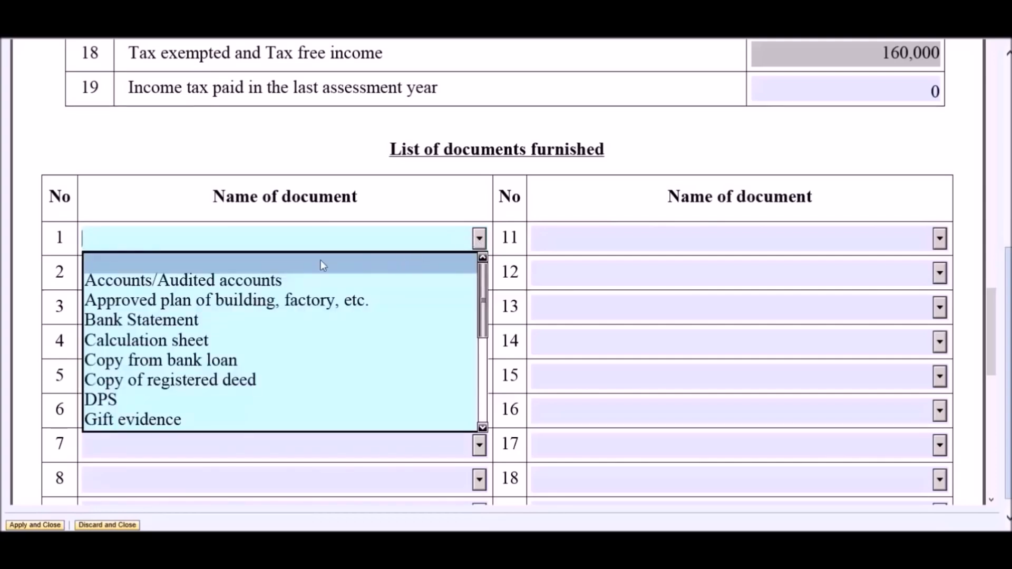
{"action": "left_click", "coordinate": [237, 320]}
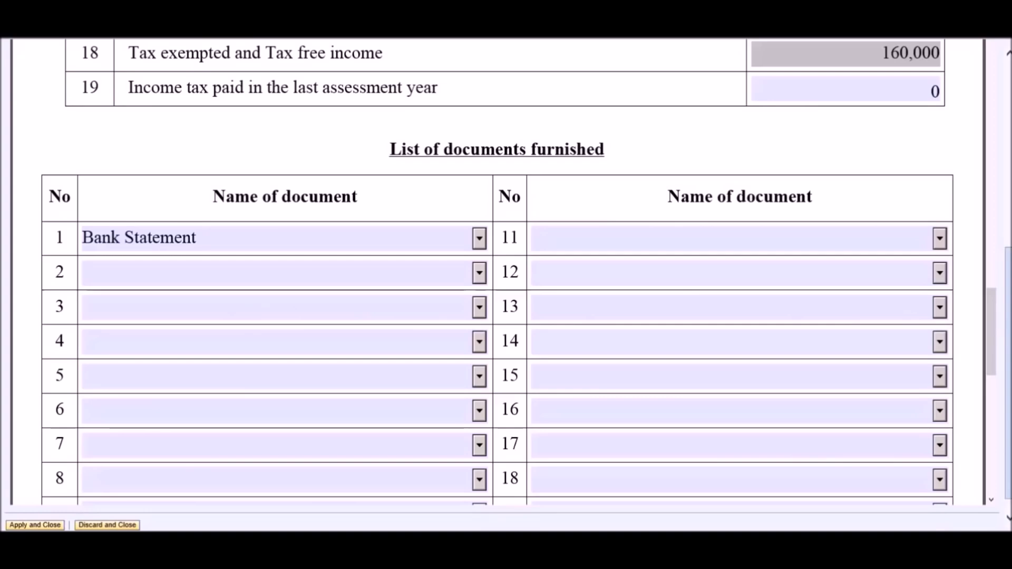
{"action": "scroll", "coordinate": [506, 284], "scroll_direction": "up", "scroll_amount": 10}
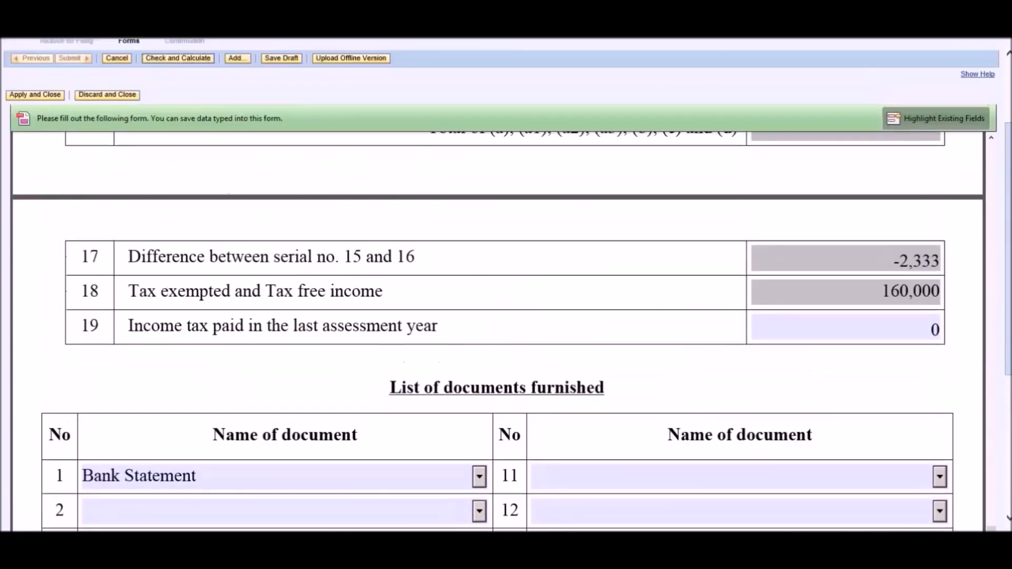
{"action": "scroll", "coordinate": [506, 285], "scroll_direction": "up", "scroll_amount": 1}
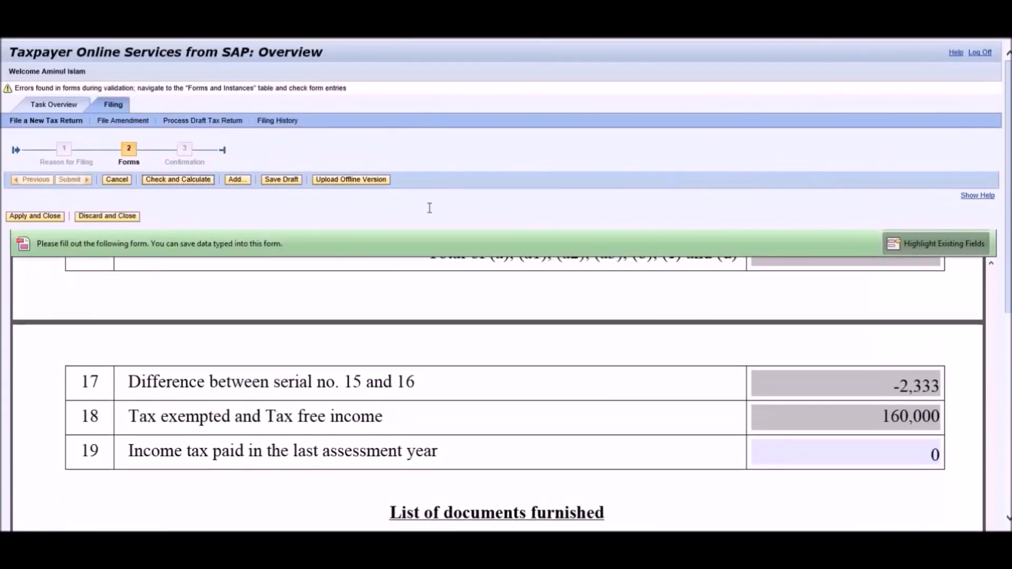
Recalculate the payment form, save the return as a draft, then apply and close the form.
{"action": "left_click", "coordinate": [180, 182]}
{"action": "left_click", "coordinate": [277, 184]}
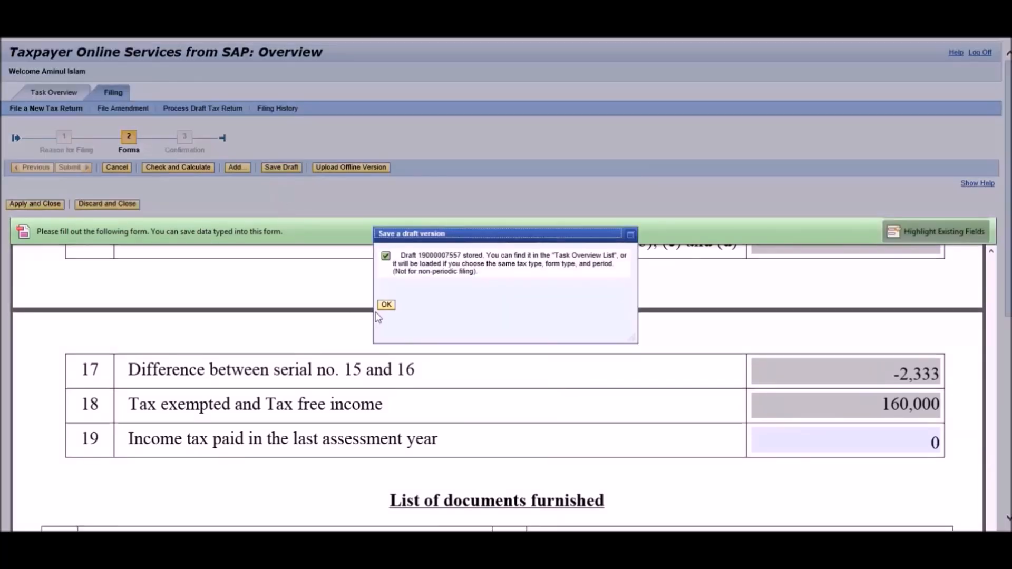
{"action": "left_click", "coordinate": [386, 305]}
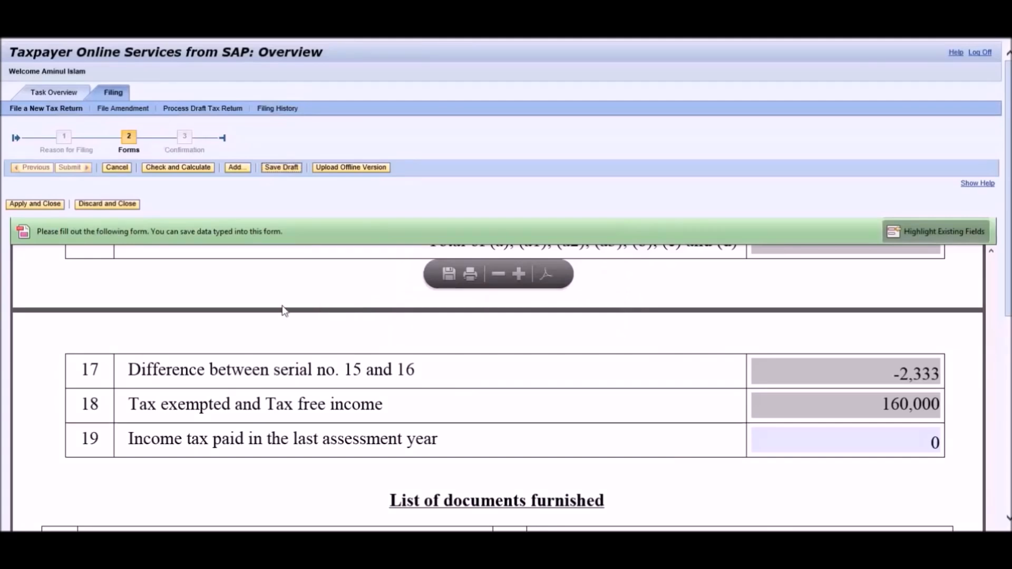
{"action": "left_click", "coordinate": [39, 207]}
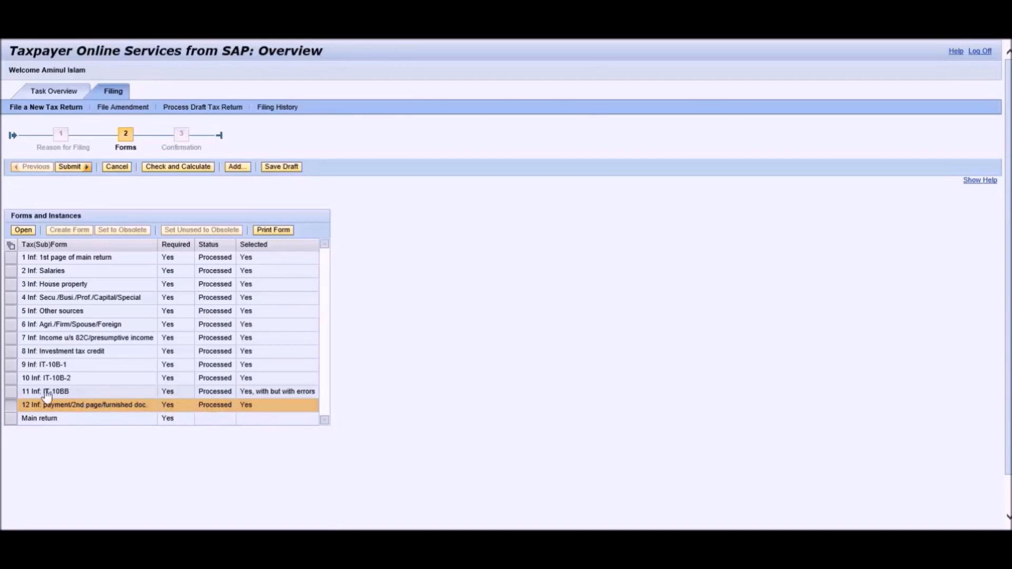
Open the IT-10BB form in the larger view, run Check and Calculate, and review its amounts.
{"action": "left_click", "coordinate": [10, 393]}
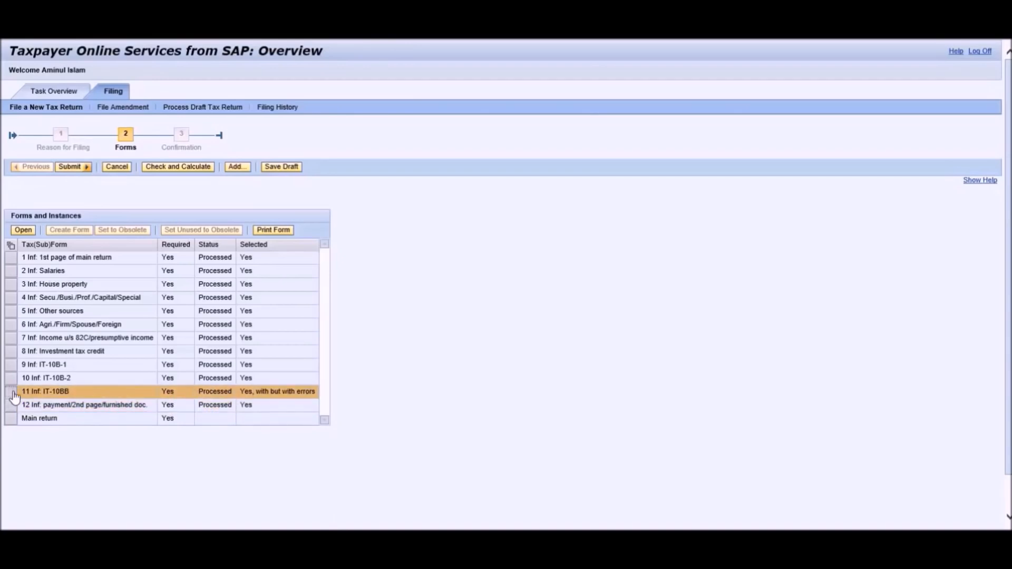
{"action": "left_click", "coordinate": [22, 231]}
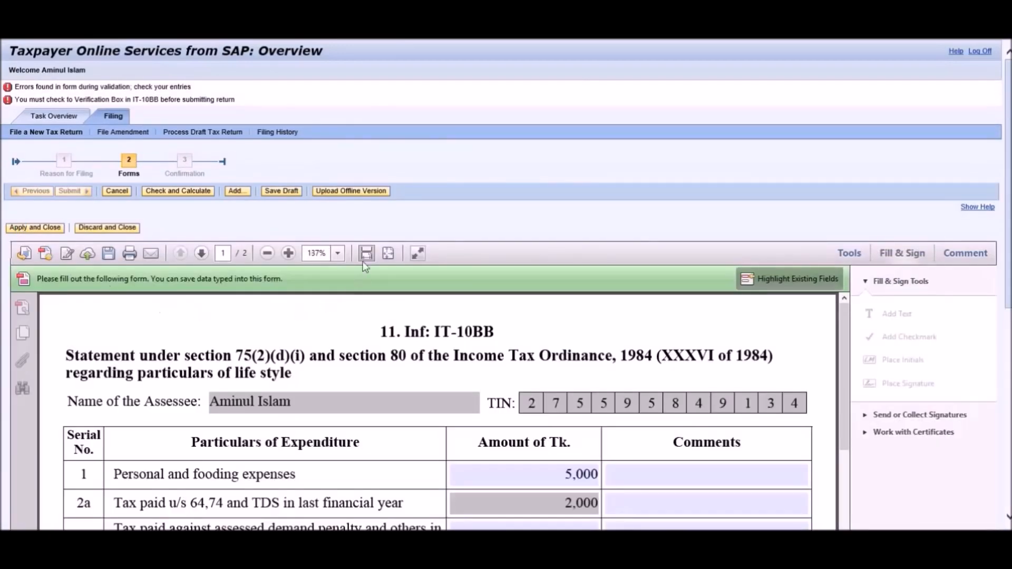
{"action": "left_click", "coordinate": [416, 253]}
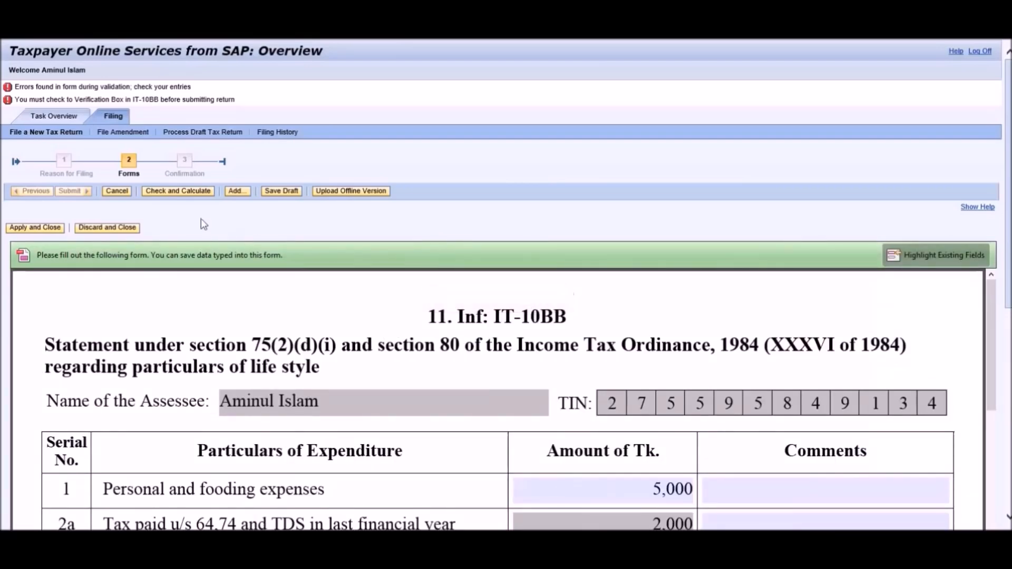
{"action": "left_click", "coordinate": [173, 193]}
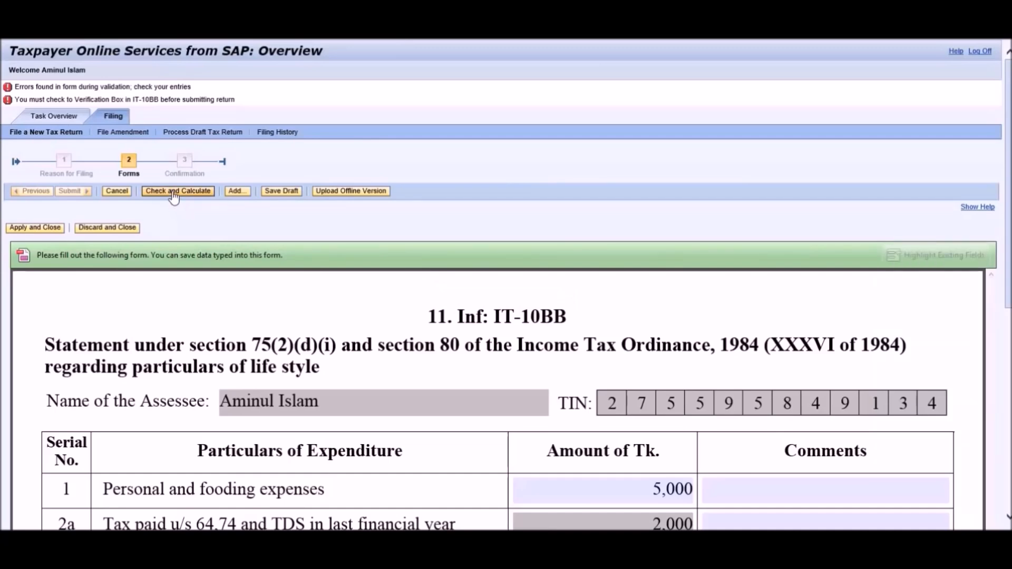
{"action": "scroll", "coordinate": [173, 197], "scroll_direction": "down", "scroll_amount": 5}
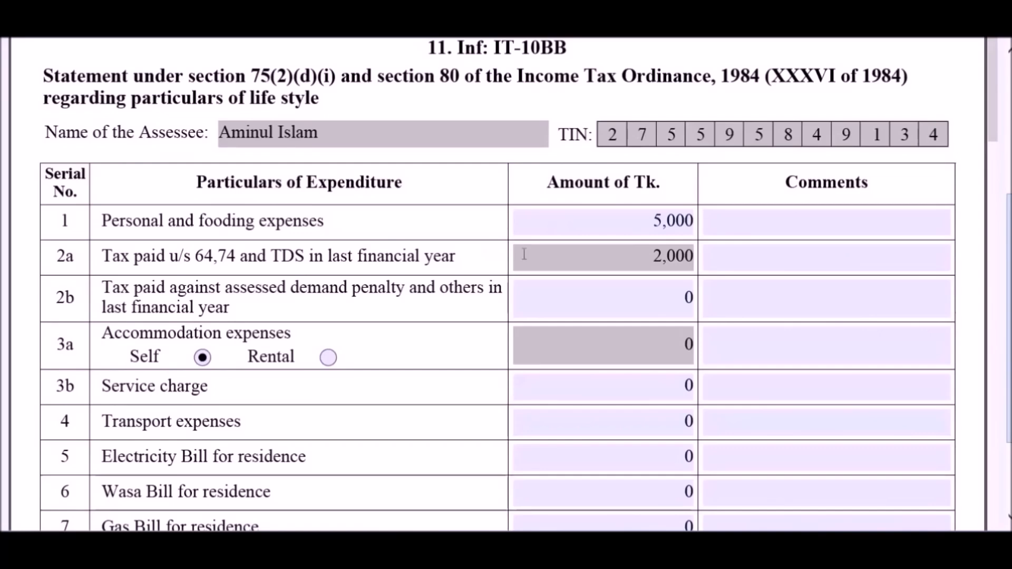
{"action": "double_click", "coordinate": [659, 257]}
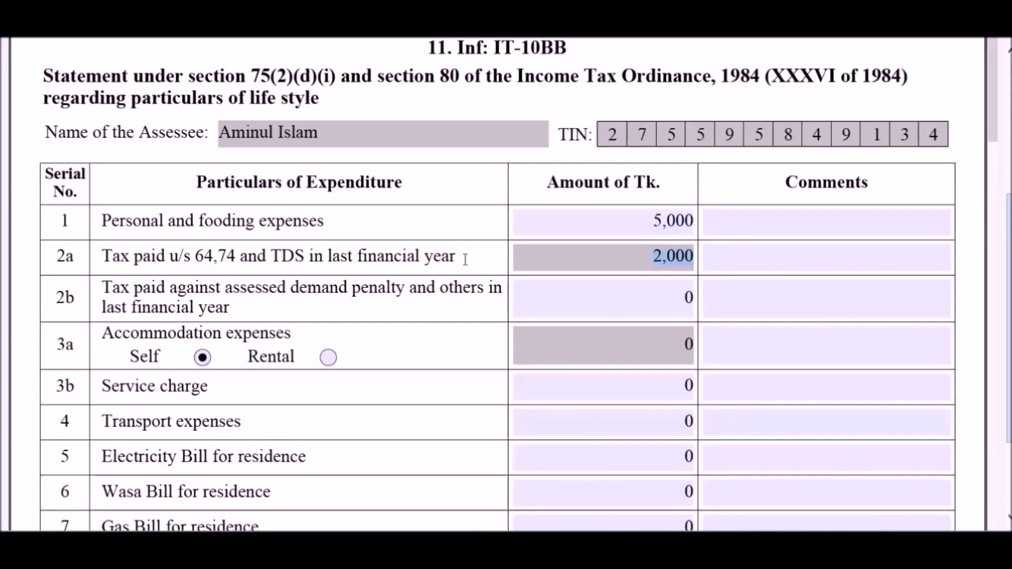
{"action": "scroll", "coordinate": [464, 259], "scroll_direction": "down", "scroll_amount": 10}
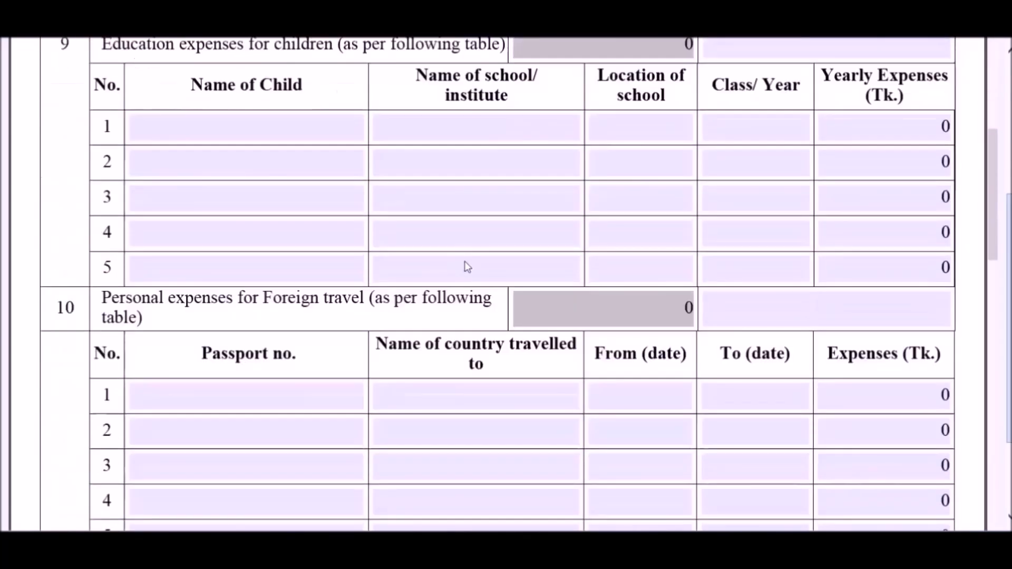
{"action": "scroll", "coordinate": [467, 267], "scroll_direction": "down", "scroll_amount": 10}
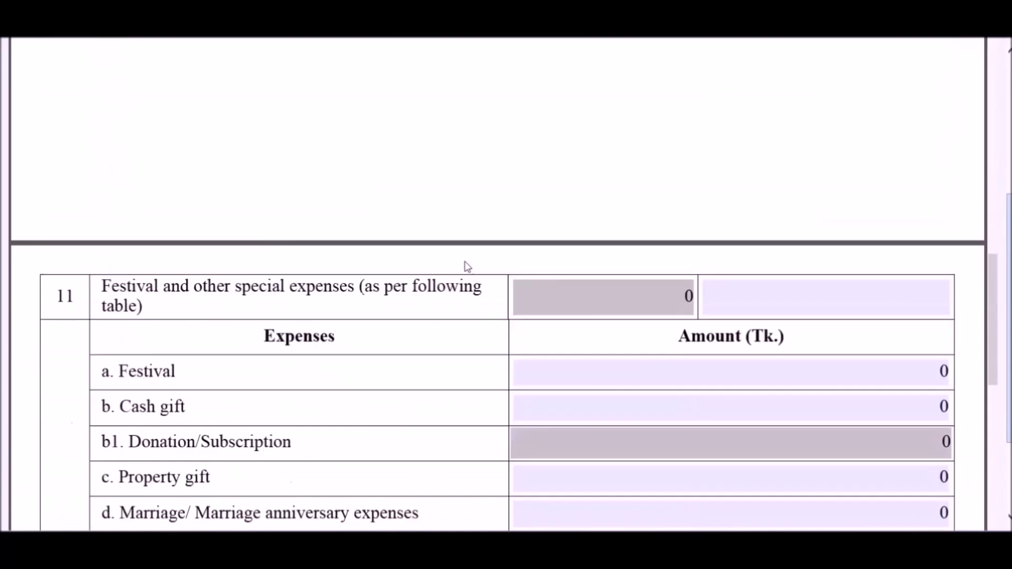
{"action": "scroll", "coordinate": [466, 267], "scroll_direction": "down", "scroll_amount": 11}
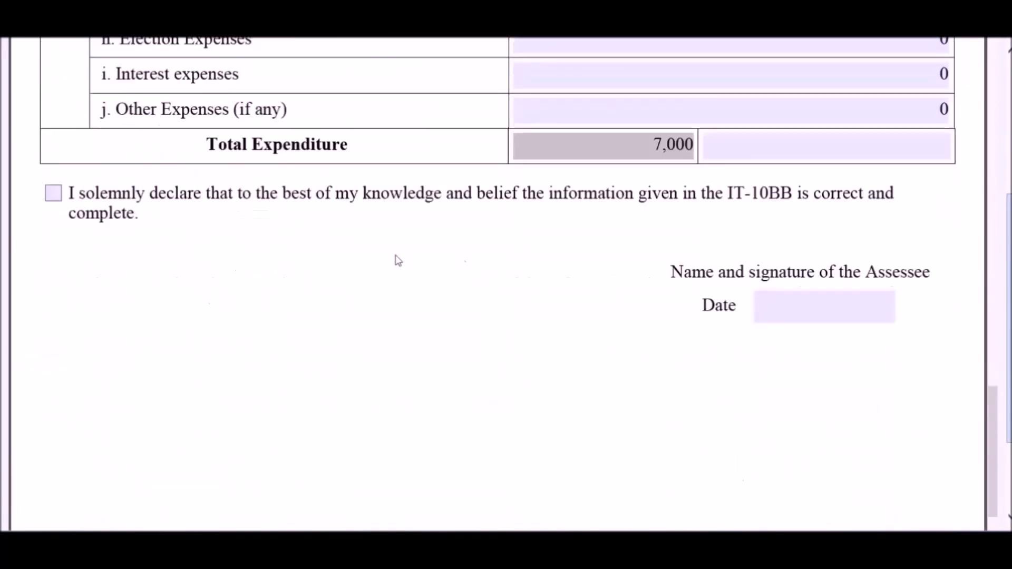
Tick the IT-10BB declaration of correctness and set its date to 07.09.2016.
{"action": "left_click", "coordinate": [53, 194]}
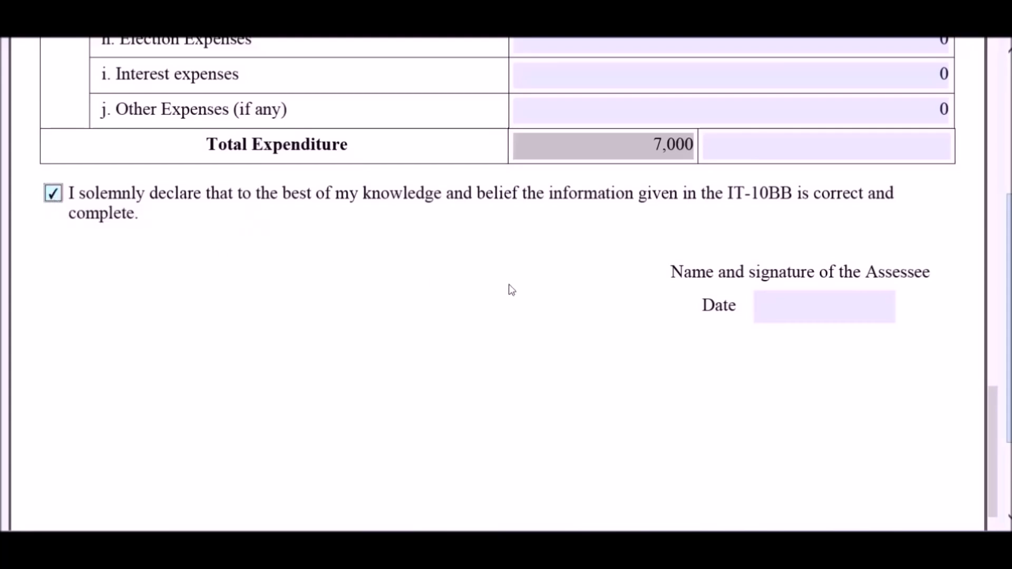
{"action": "left_click", "coordinate": [795, 305]}
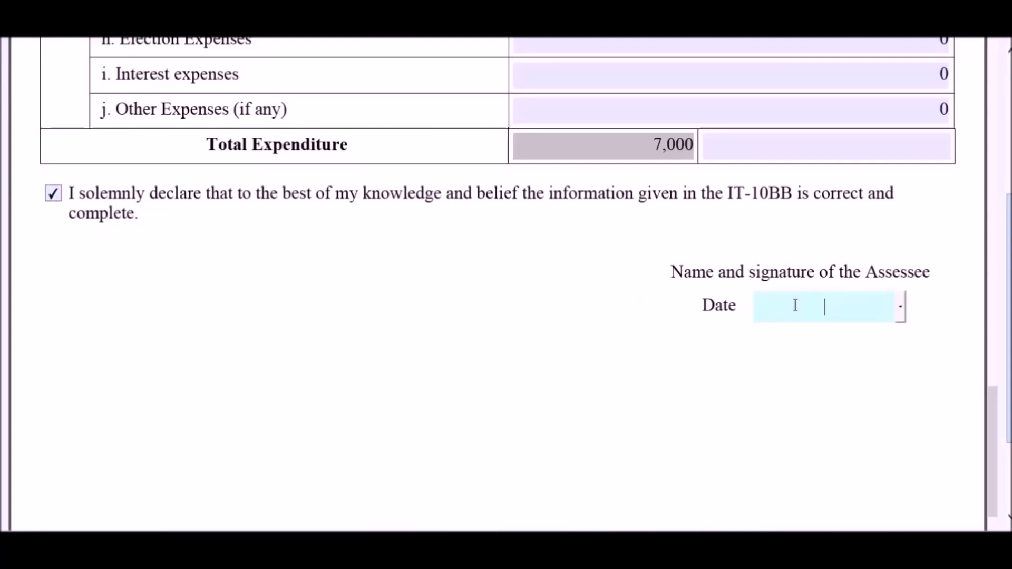
{"action": "left_click", "coordinate": [901, 313]}
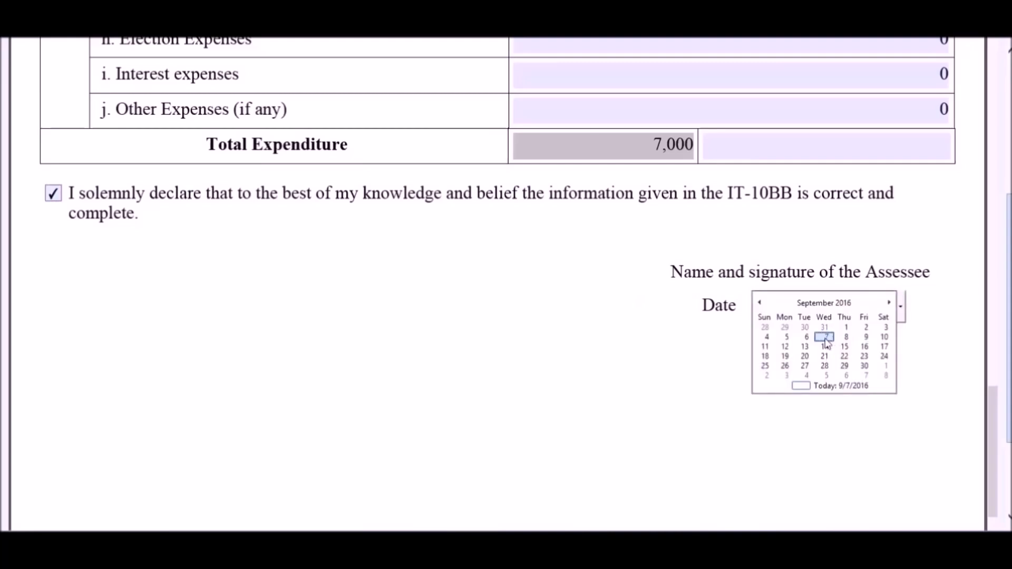
{"action": "left_click", "coordinate": [824, 337]}
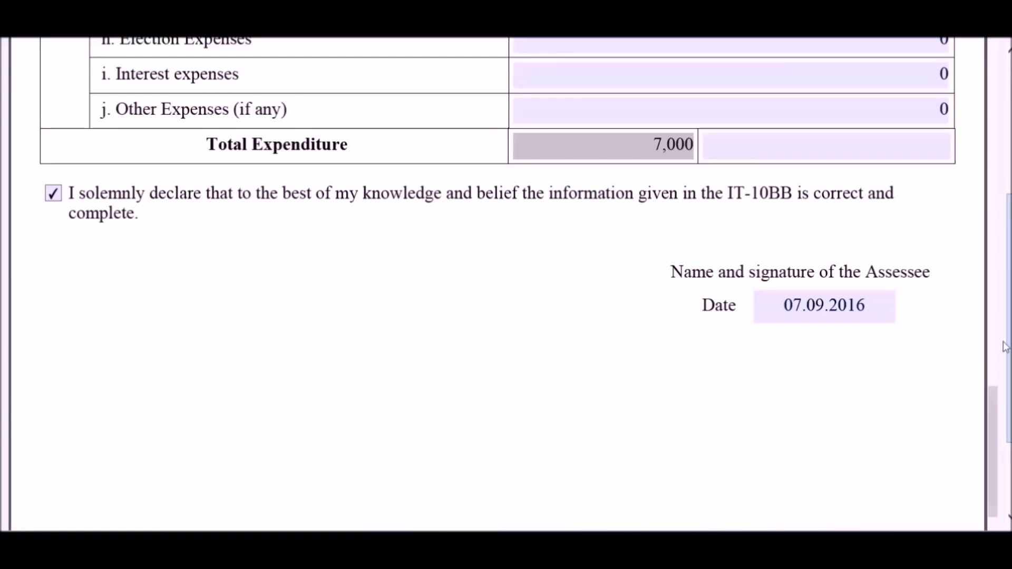
{"action": "scroll", "coordinate": [506, 284], "scroll_direction": "up", "scroll_amount": 5}
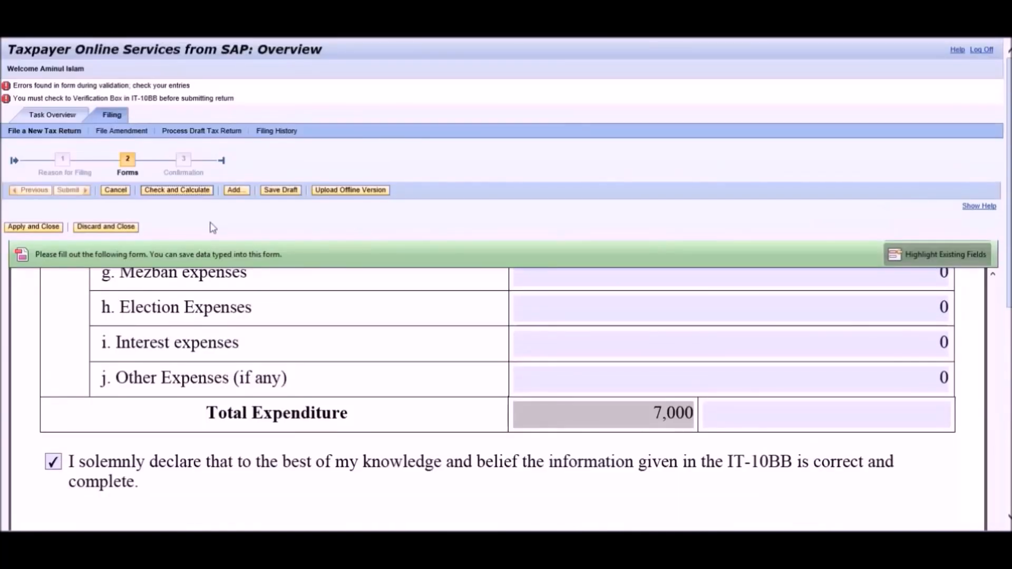
Validate IT-10BB with Check and Calculate, save a draft, then apply and close the form.
{"action": "left_click", "coordinate": [190, 193]}
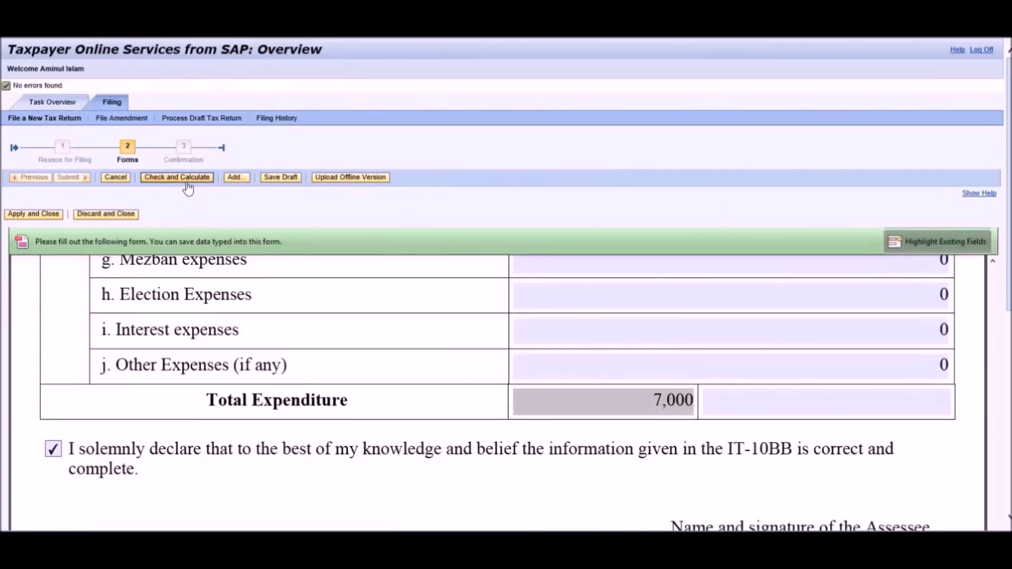
{"action": "left_click", "coordinate": [280, 180]}
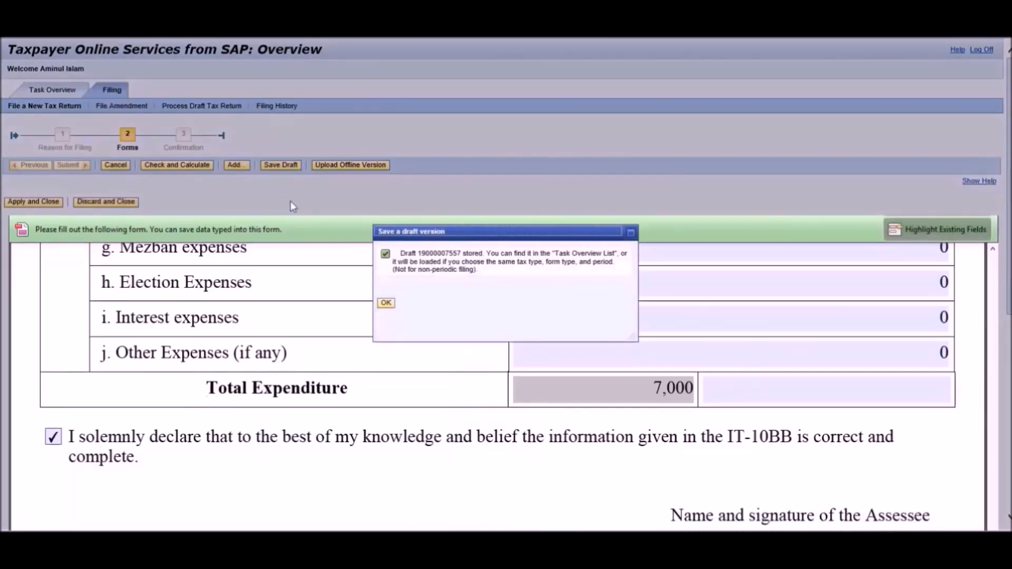
{"action": "left_click", "coordinate": [384, 303]}
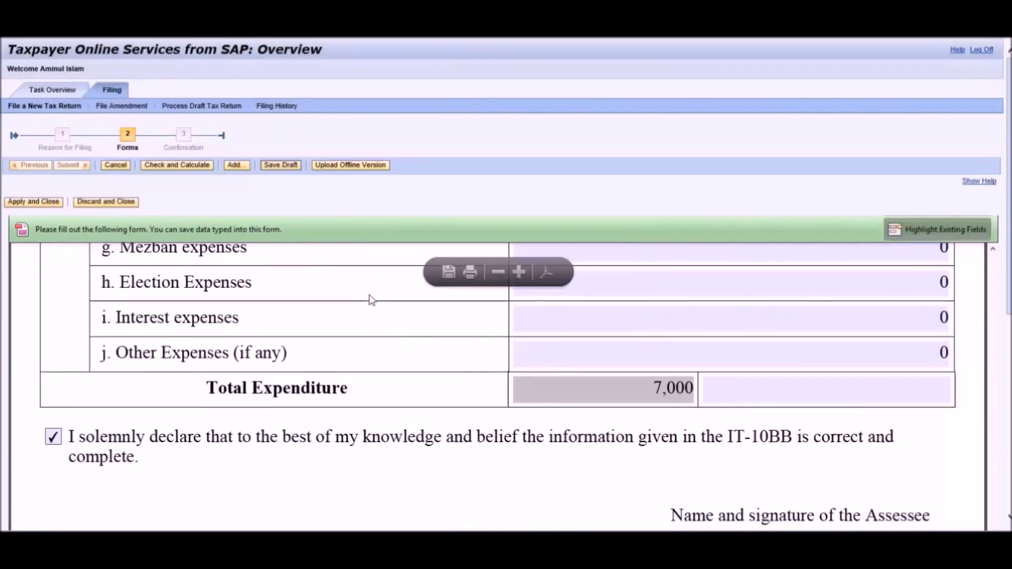
{"action": "left_click", "coordinate": [48, 207]}
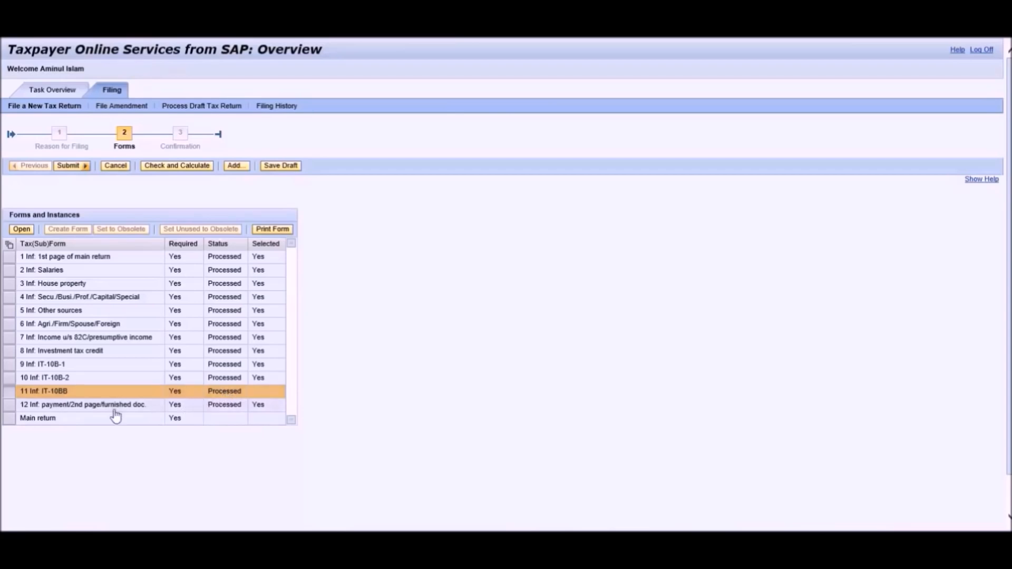
Open the Main return in the larger reading view and run Check and Calculate.
{"action": "left_click", "coordinate": [10, 419]}
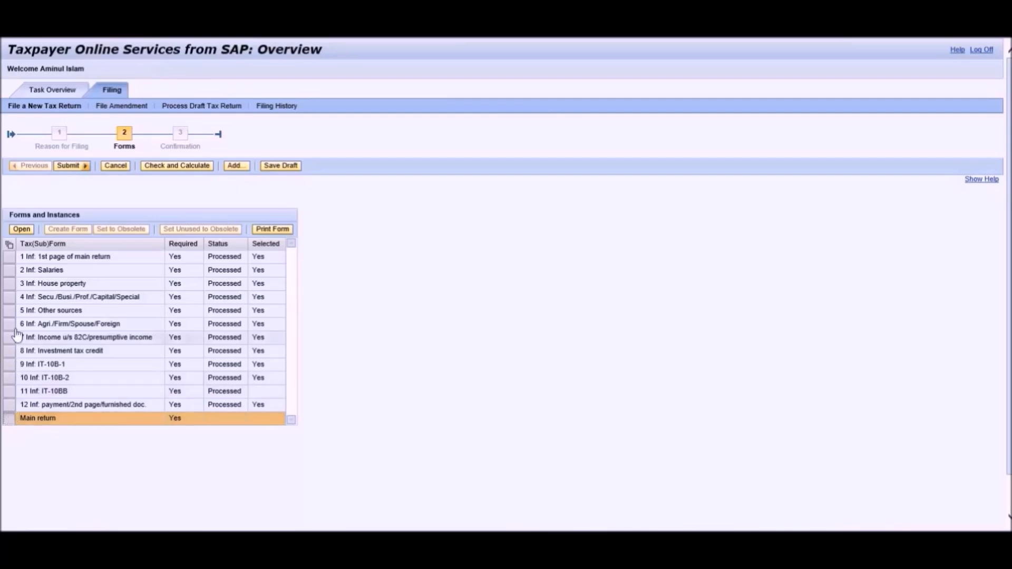
{"action": "left_click", "coordinate": [20, 231]}
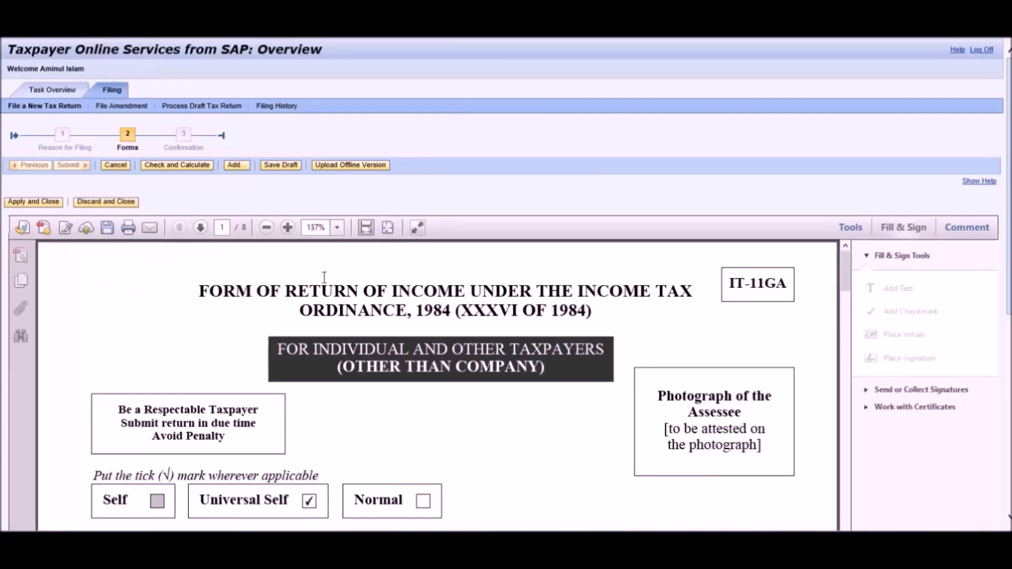
{"action": "left_click", "coordinate": [417, 227]}
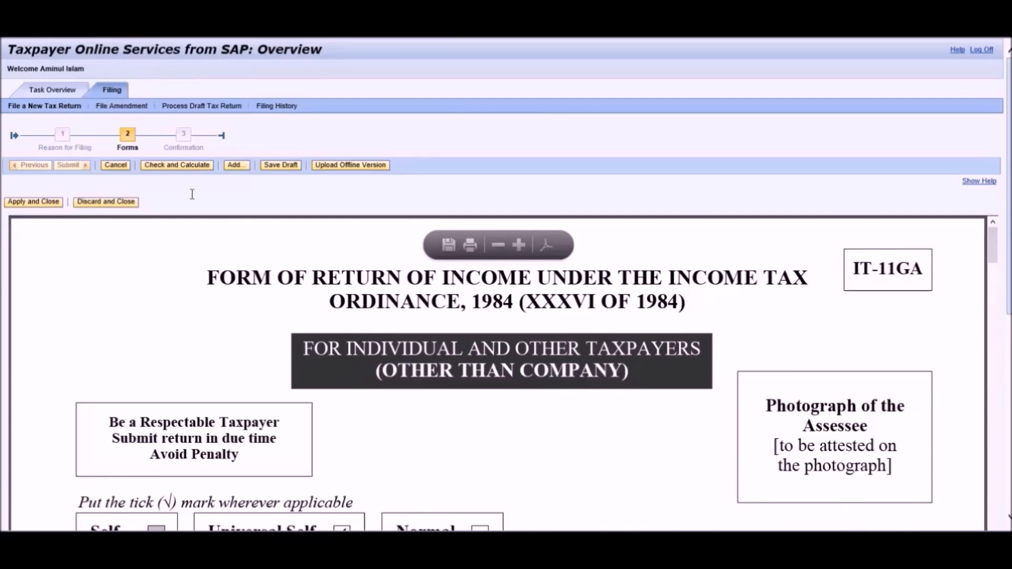
{"action": "left_click", "coordinate": [176, 167]}
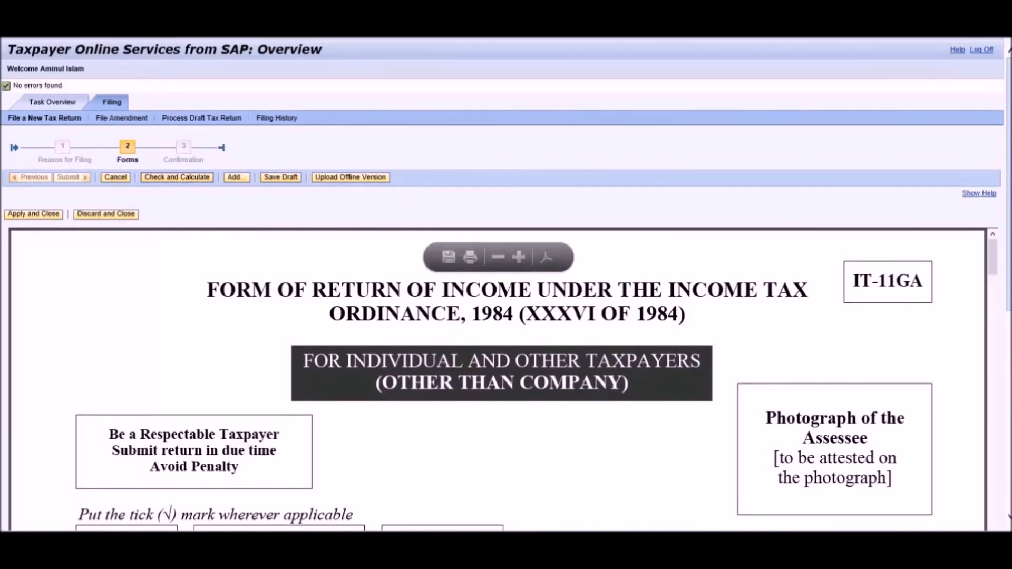
Scroll through the error-free Main return, then apply and close it so it reads Processed.
{"action": "scroll", "coordinate": [506, 369], "scroll_direction": "down", "scroll_amount": 6}
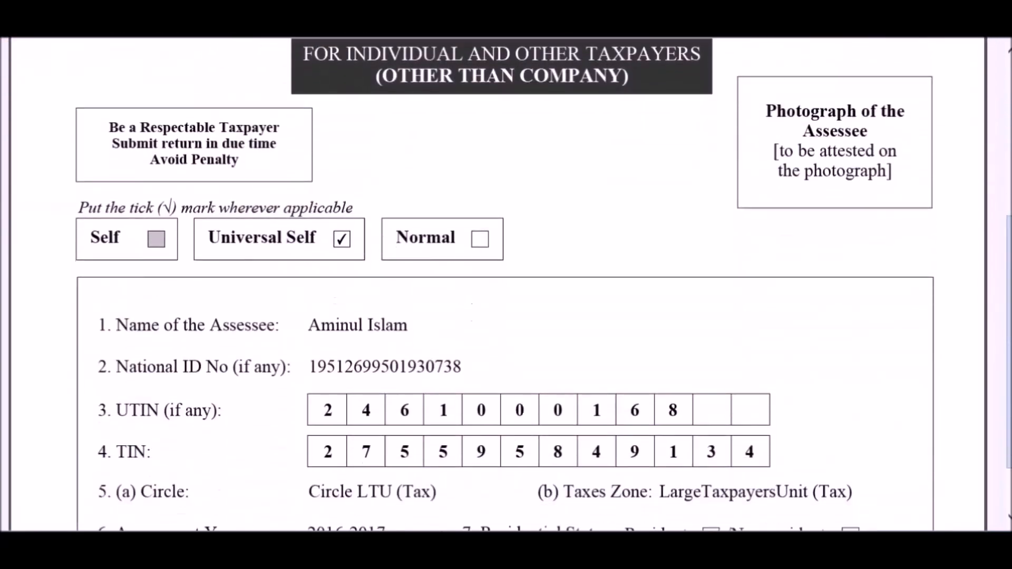
{"action": "scroll", "coordinate": [963, 327], "scroll_direction": "down", "scroll_amount": 5}
{"action": "scroll", "coordinate": [952, 324], "scroll_direction": "down", "scroll_amount": 15}
{"action": "scroll", "coordinate": [950, 320], "scroll_direction": "down", "scroll_amount": 8}
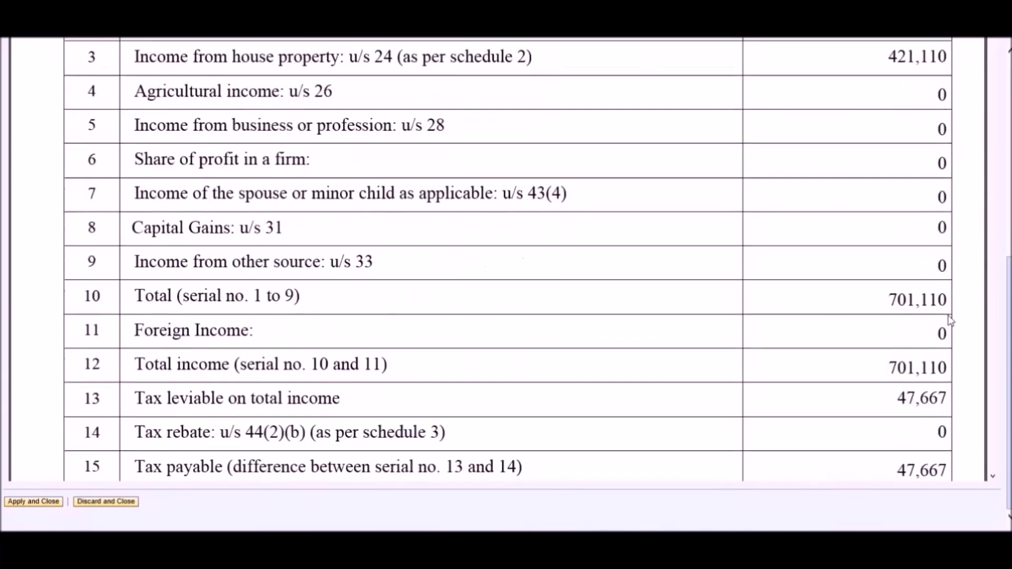
{"action": "scroll", "coordinate": [951, 320], "scroll_direction": "down", "scroll_amount": 3}
{"action": "scroll", "coordinate": [950, 321], "scroll_direction": "down", "scroll_amount": 10}
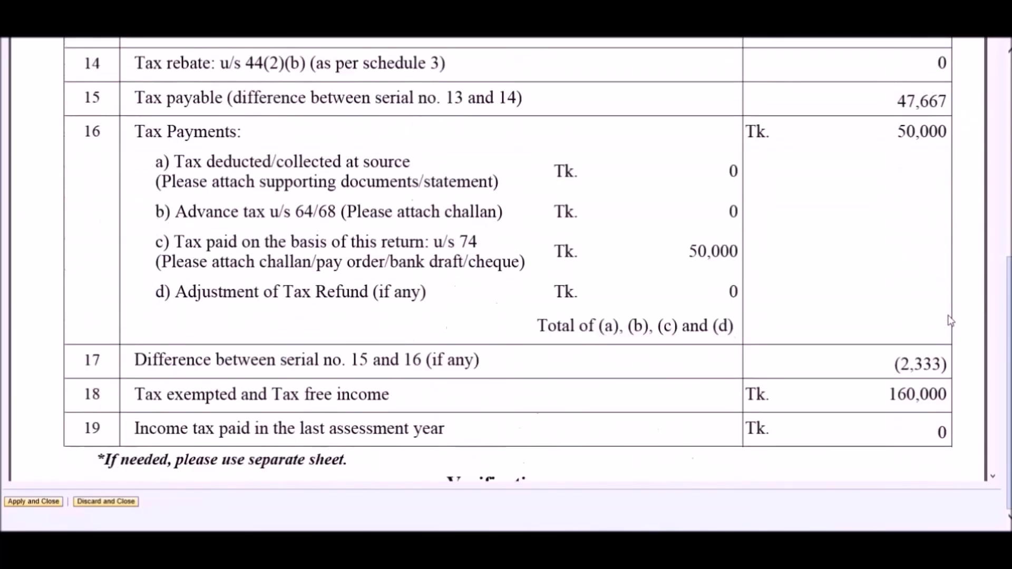
{"action": "scroll", "coordinate": [950, 320], "scroll_direction": "down", "scroll_amount": 12}
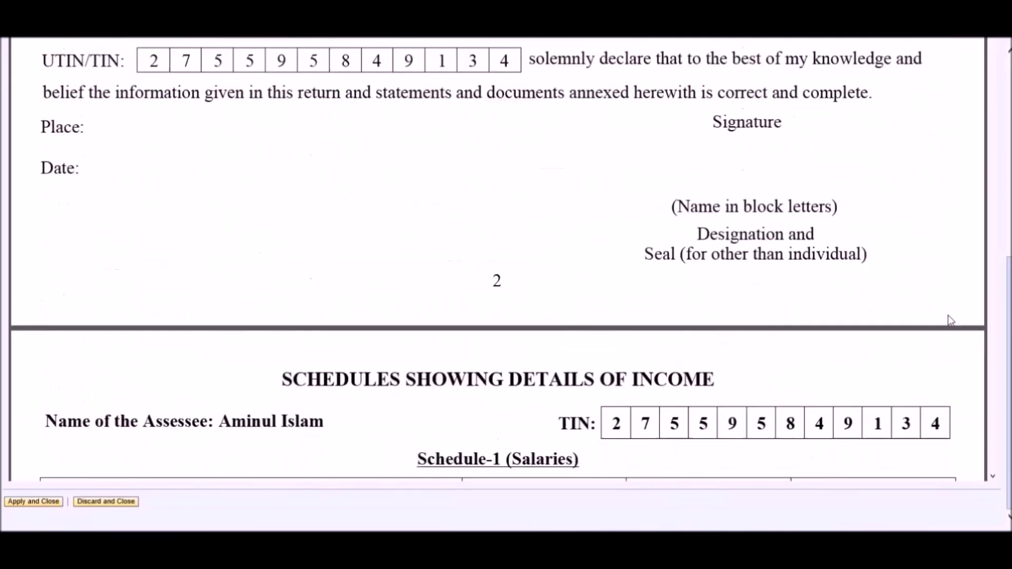
{"action": "scroll", "coordinate": [951, 320], "scroll_direction": "down", "scroll_amount": 12}
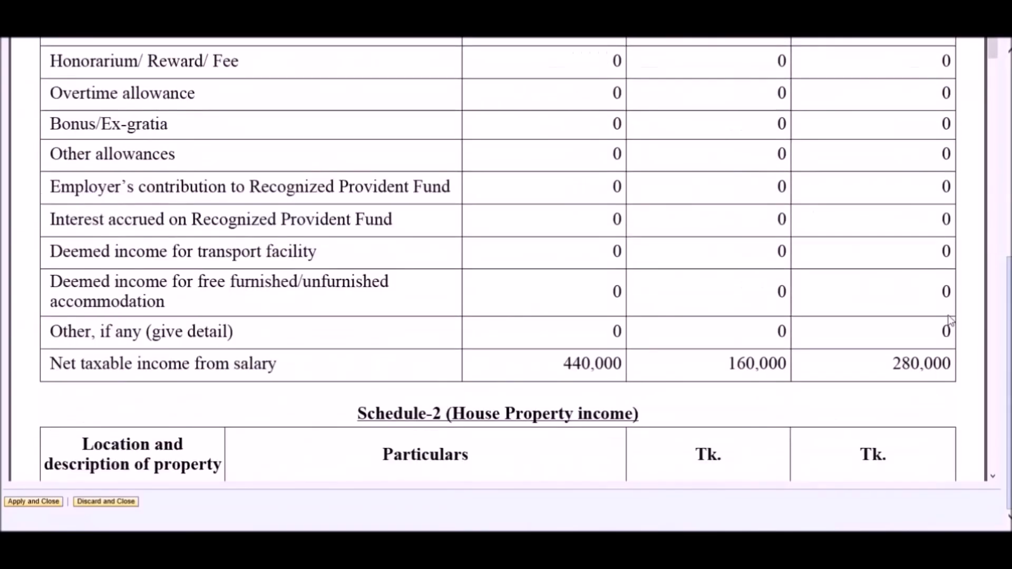
{"action": "scroll", "coordinate": [951, 320], "scroll_direction": "down", "scroll_amount": 12}
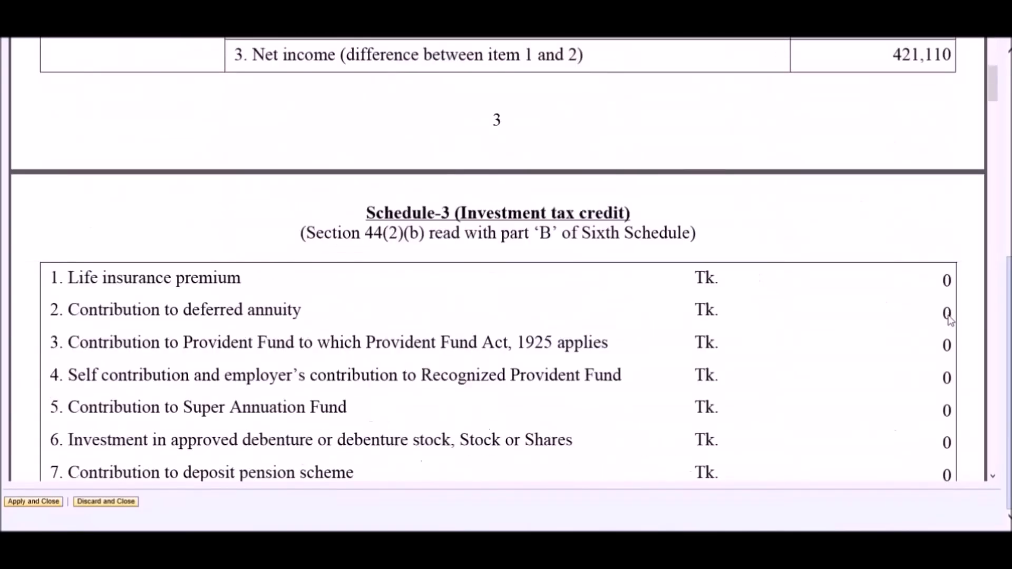
{"action": "scroll", "coordinate": [950, 320], "scroll_direction": "down", "scroll_amount": 3}
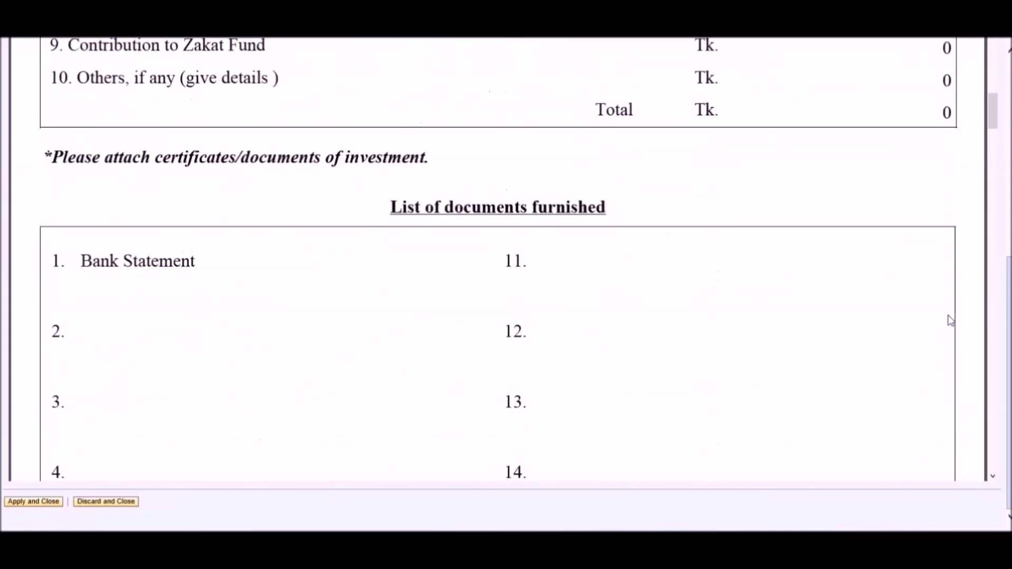
{"action": "scroll", "coordinate": [1008, 317], "scroll_direction": "up", "scroll_amount": 8}
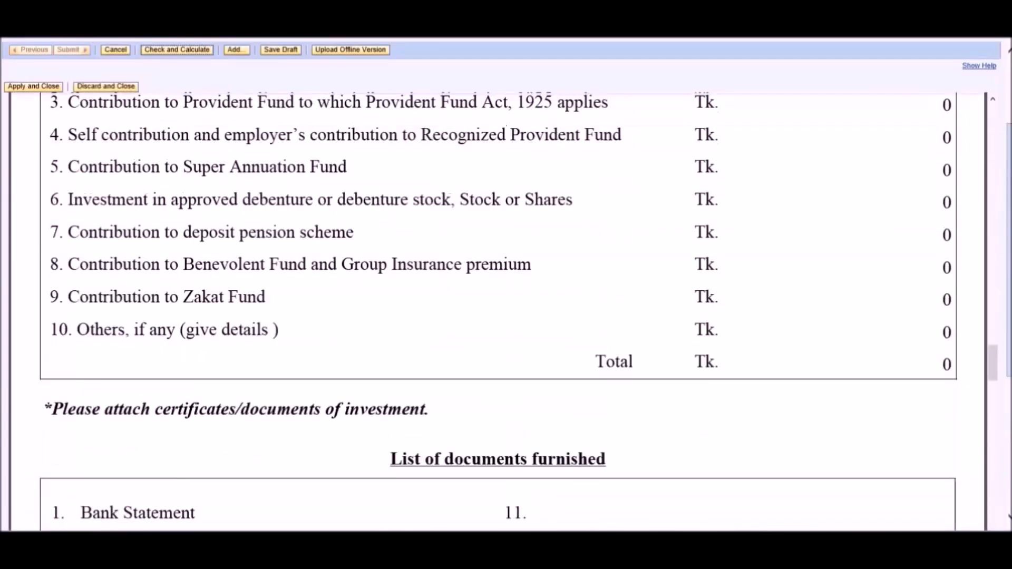
{"action": "left_click", "coordinate": [36, 214]}
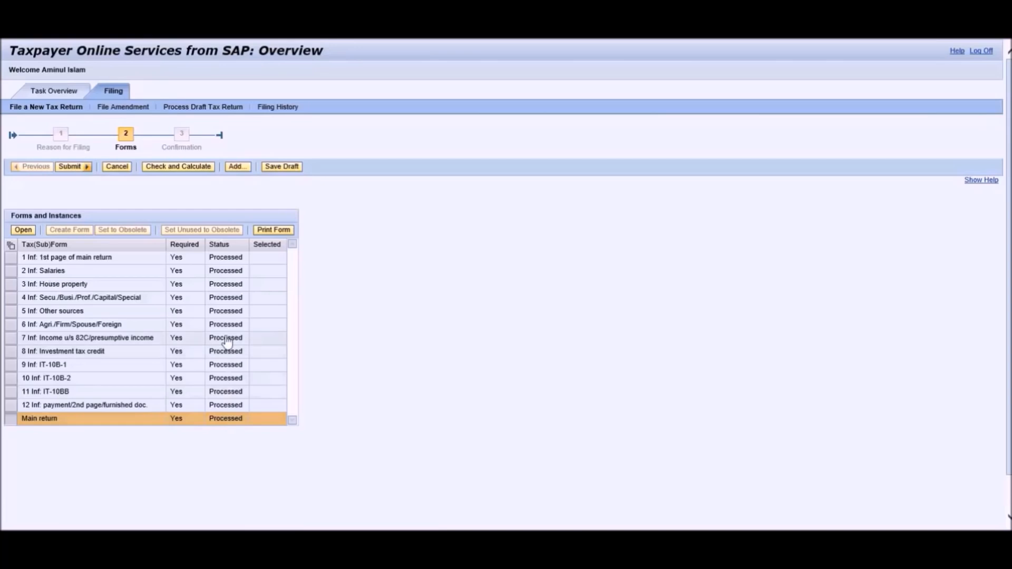
Save the fully processed return as a draft and confirm the dialog.
{"action": "left_click", "coordinate": [280, 170]}
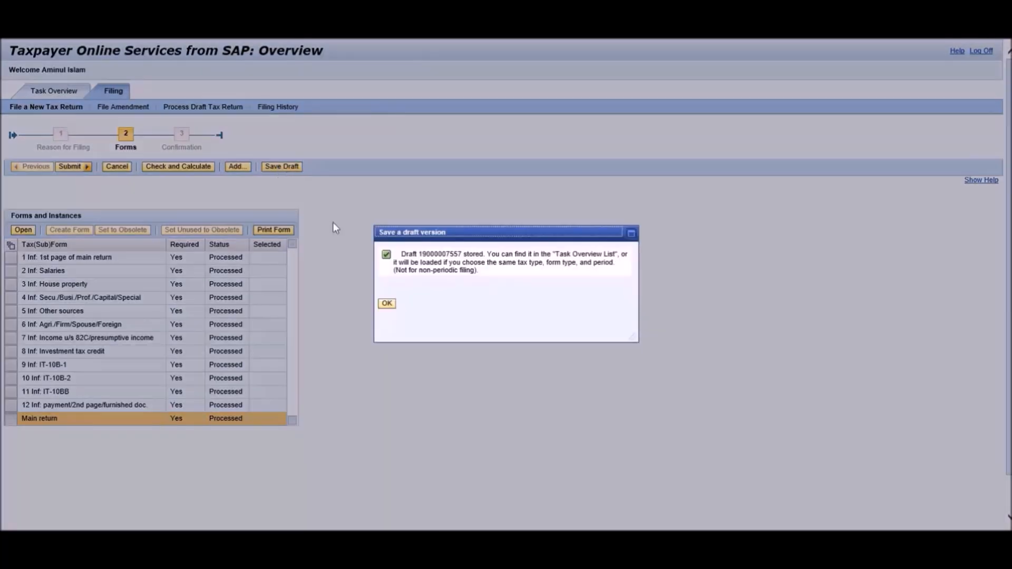
{"action": "left_click", "coordinate": [388, 303]}
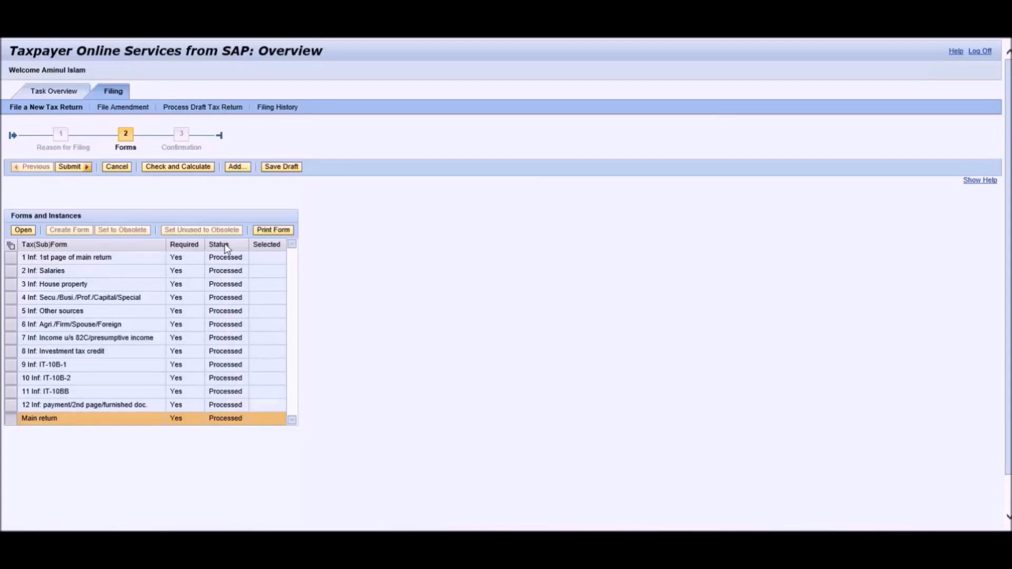
Upload Bank Statement.xlsx as an attachment titled 'Bank Statement'.
{"action": "left_click", "coordinate": [236, 167]}
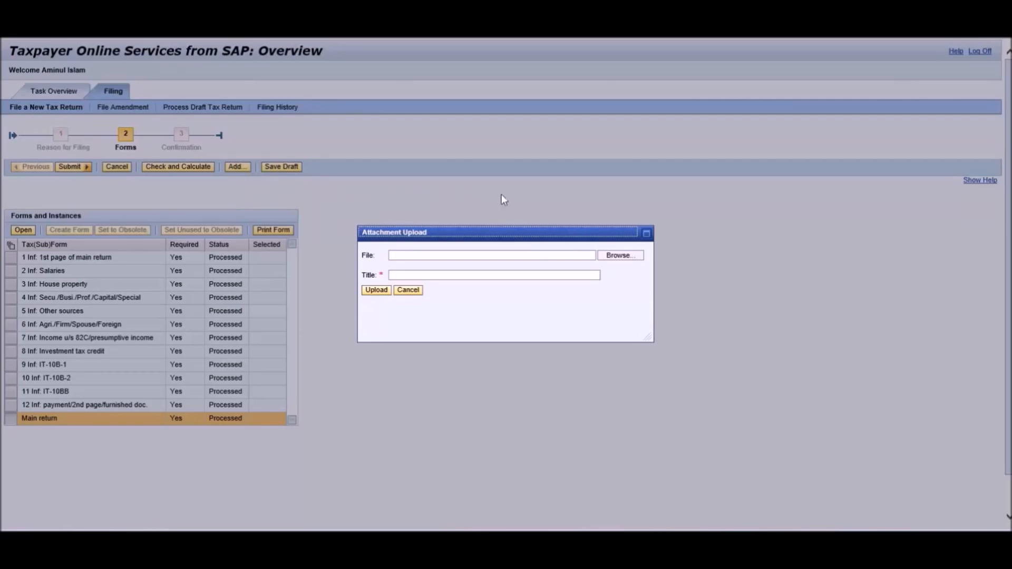
{"action": "left_click", "coordinate": [622, 257]}
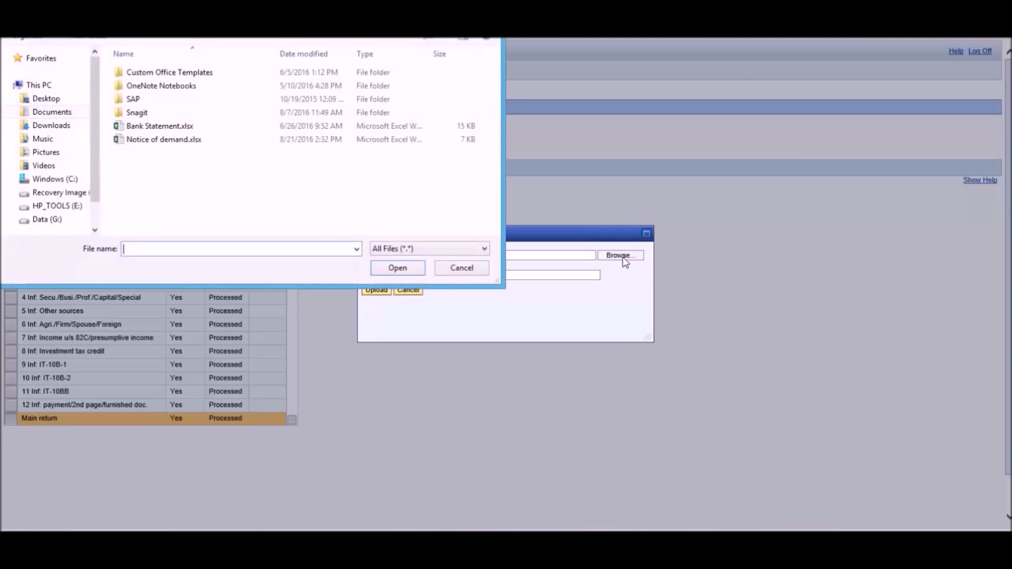
{"action": "left_click", "coordinate": [187, 129]}
{"action": "left_click", "coordinate": [400, 270]}
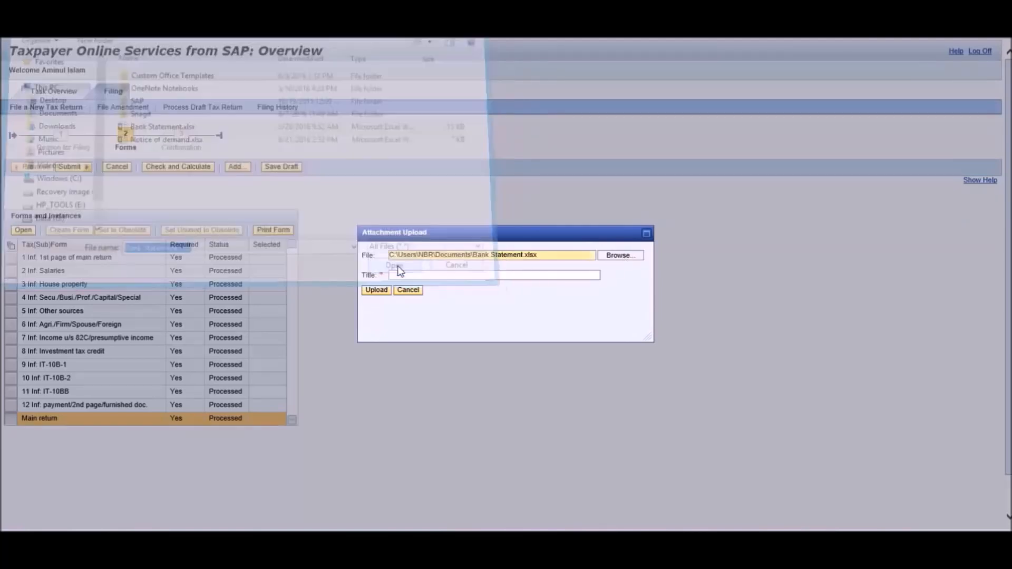
{"action": "type", "text": "Bank Statement"}
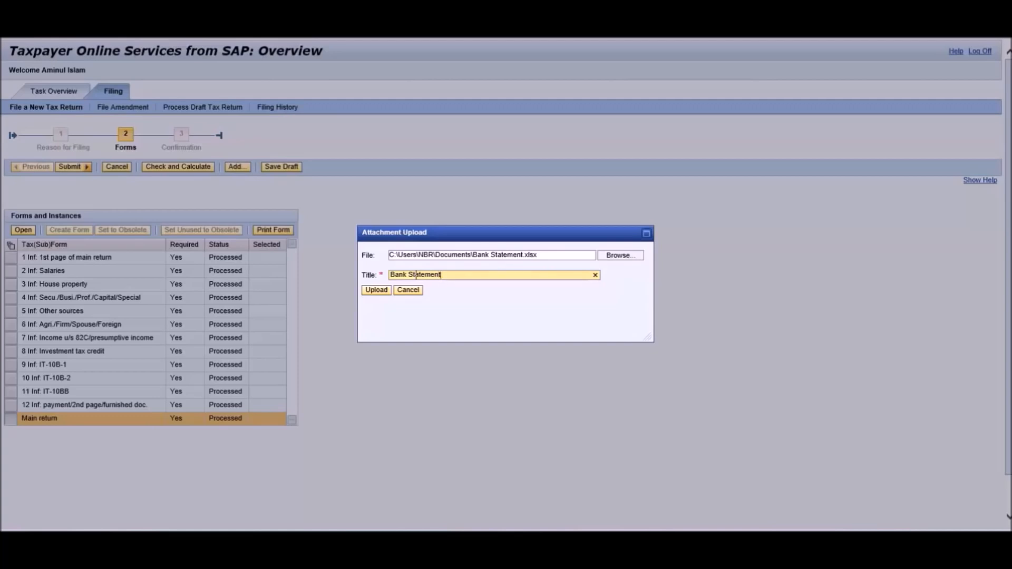
{"action": "left_click", "coordinate": [377, 292]}
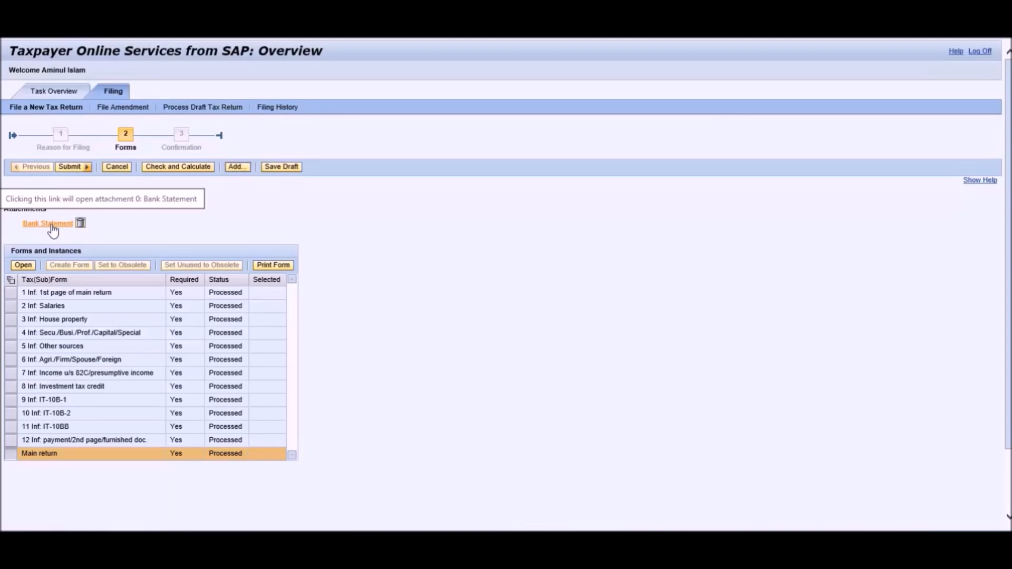
Save the draft with its attachment, confirm no errors via Check and Calculate, then choose Submit.
{"action": "left_click", "coordinate": [275, 167]}
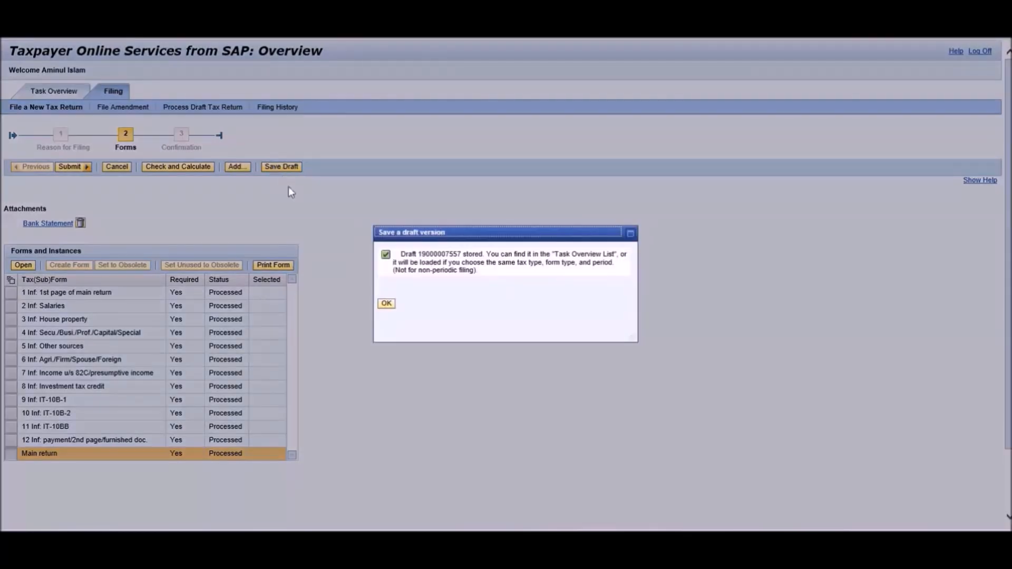
{"action": "left_click", "coordinate": [386, 304]}
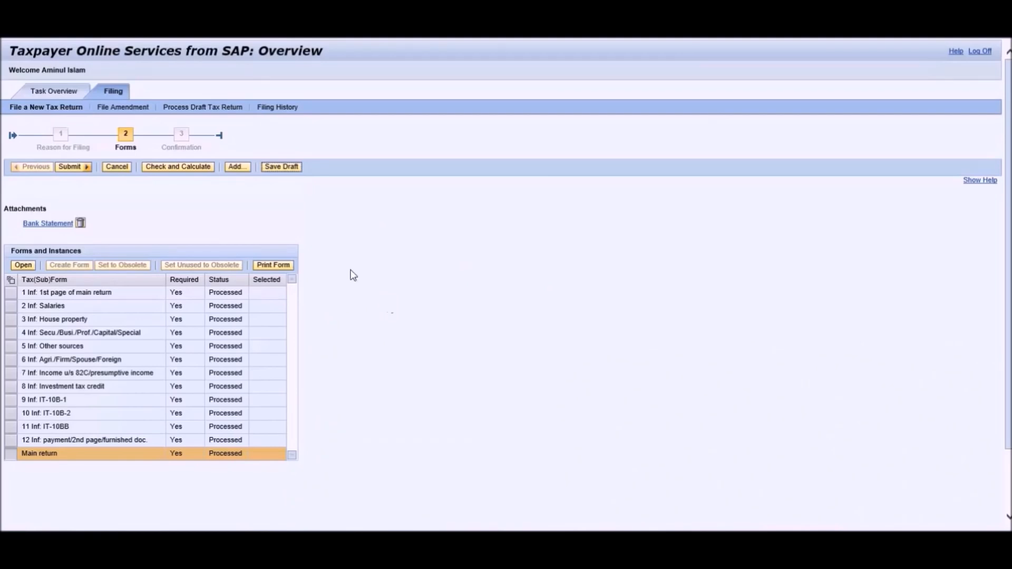
{"action": "left_click", "coordinate": [175, 170]}
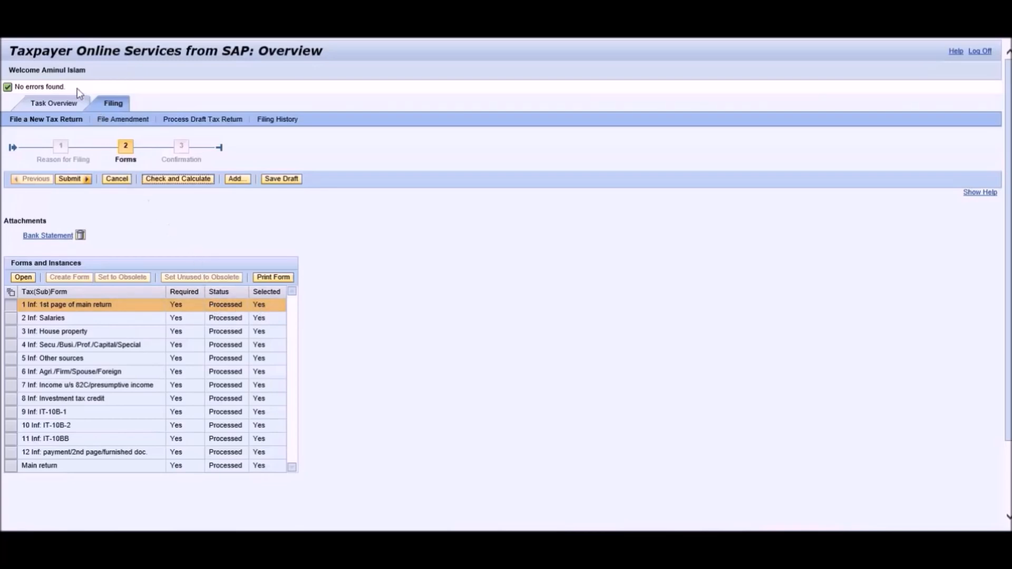
{"action": "left_click_drag", "start_coordinate": [42, 87], "coordinate": [13, 87]}
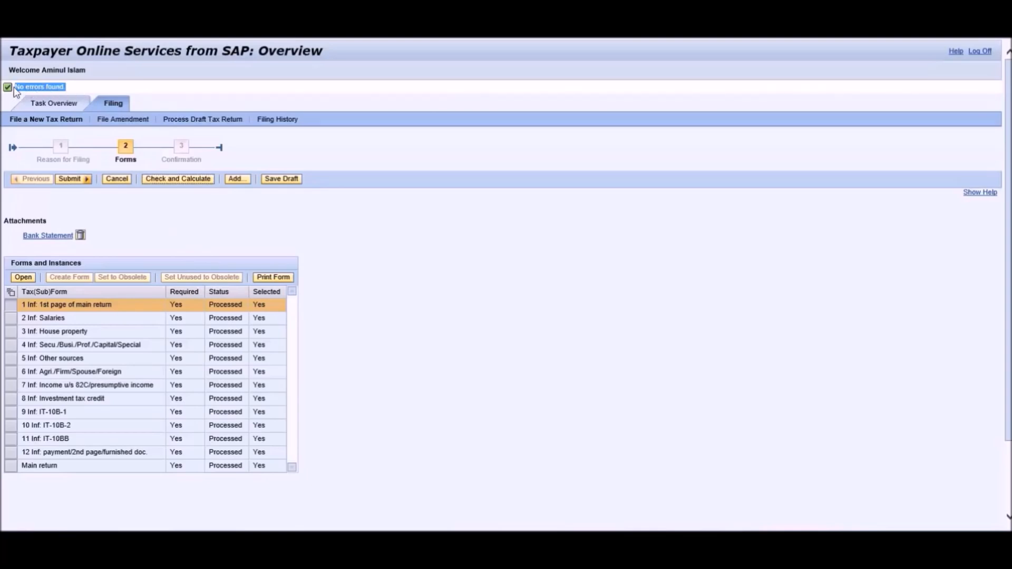
{"action": "left_click", "coordinate": [74, 88]}
{"action": "left_click", "coordinate": [71, 182]}
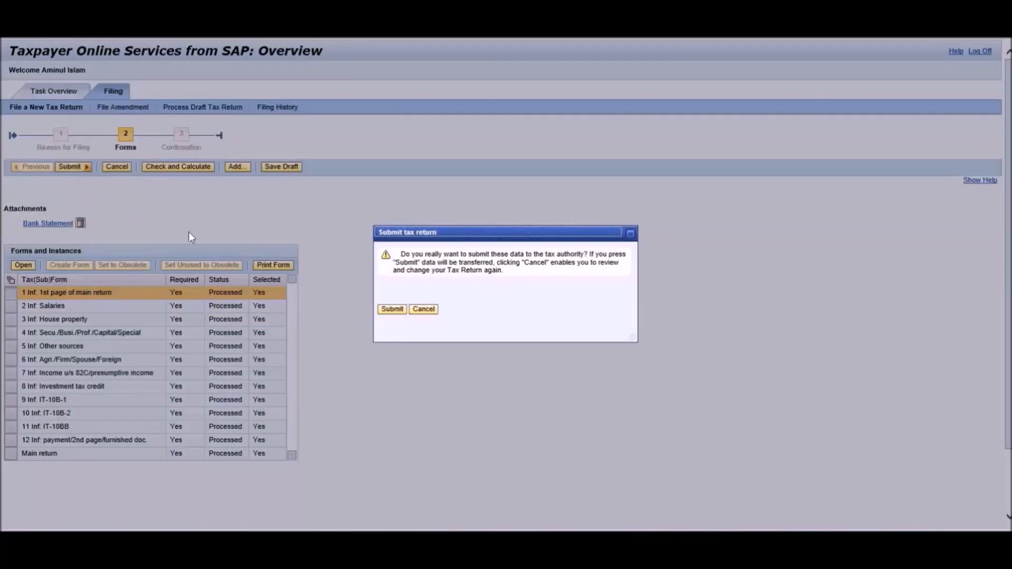
Submit the IT-11GA return and review its submission number on the Confirmation page.
{"action": "left_click", "coordinate": [392, 311]}
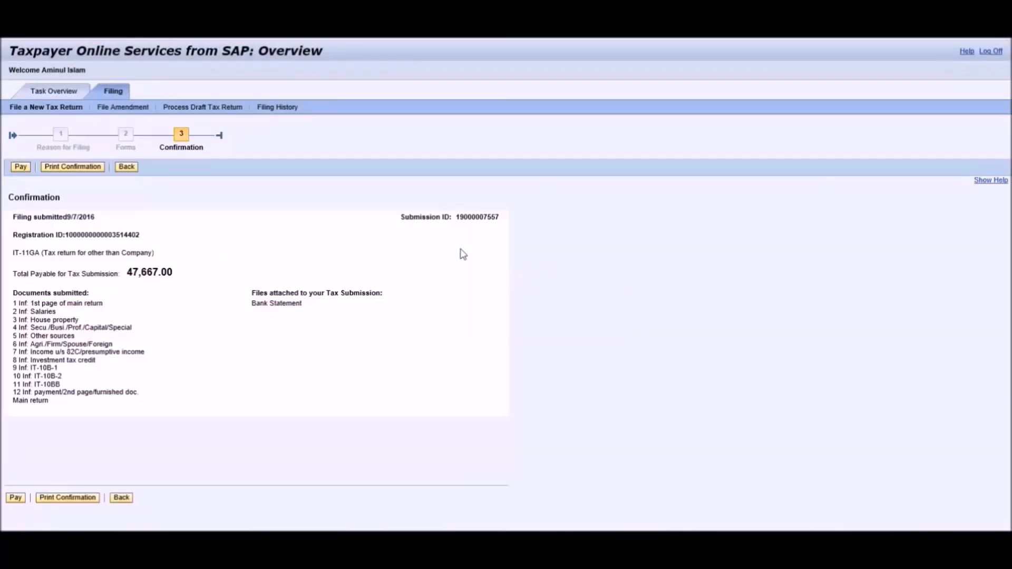
{"action": "left_click_drag", "start_coordinate": [457, 217], "coordinate": [483, 230]}
{"action": "left_click", "coordinate": [483, 231]}
{"action": "left_click_drag", "start_coordinate": [8, 200], "coordinate": [67, 206]}
{"action": "left_click", "coordinate": [67, 207]}
Search Filing History for Other than Company Form returns from 6/9/2016 to 9/7/2016.
{"action": "left_click", "coordinate": [272, 109]}
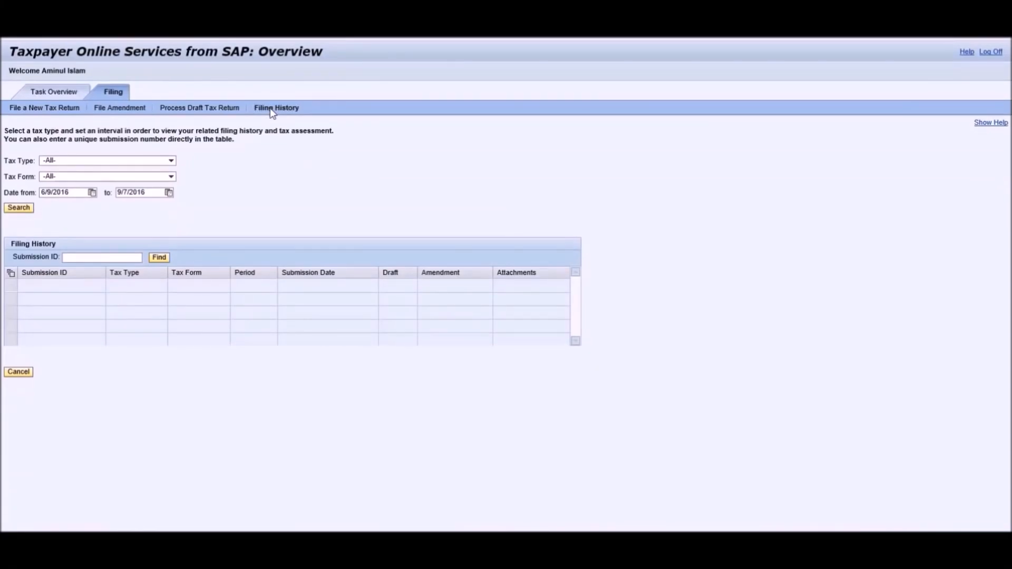
{"action": "left_click", "coordinate": [172, 162]}
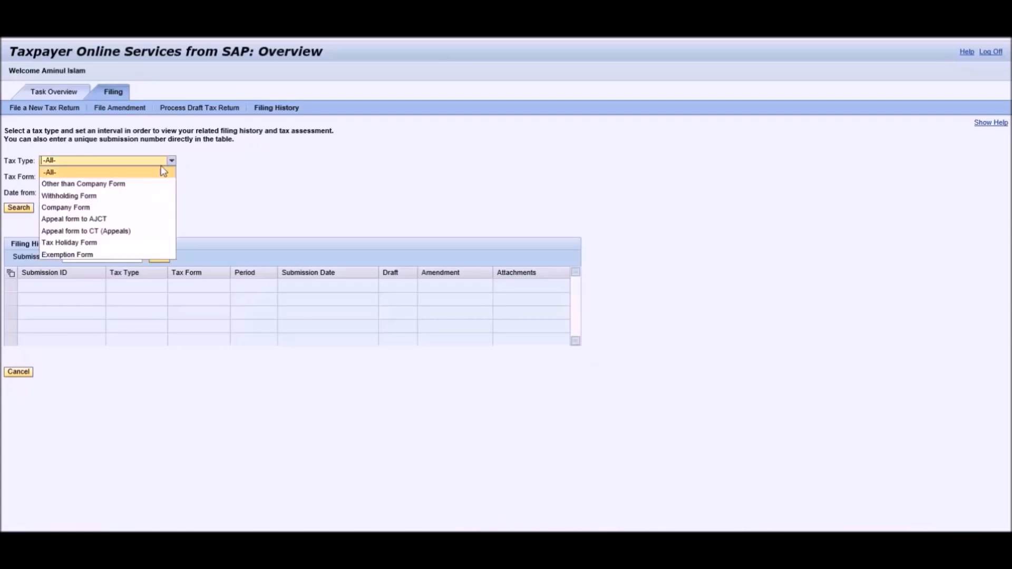
{"action": "left_click", "coordinate": [119, 187]}
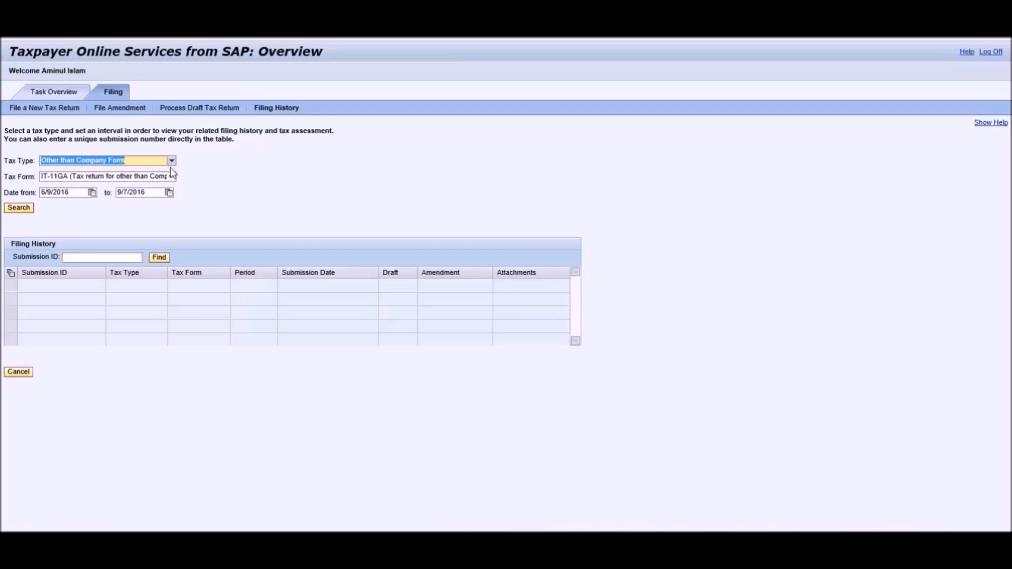
{"action": "left_click", "coordinate": [63, 192]}
{"action": "left_click_drag", "start_coordinate": [69, 192], "coordinate": [34, 191]}
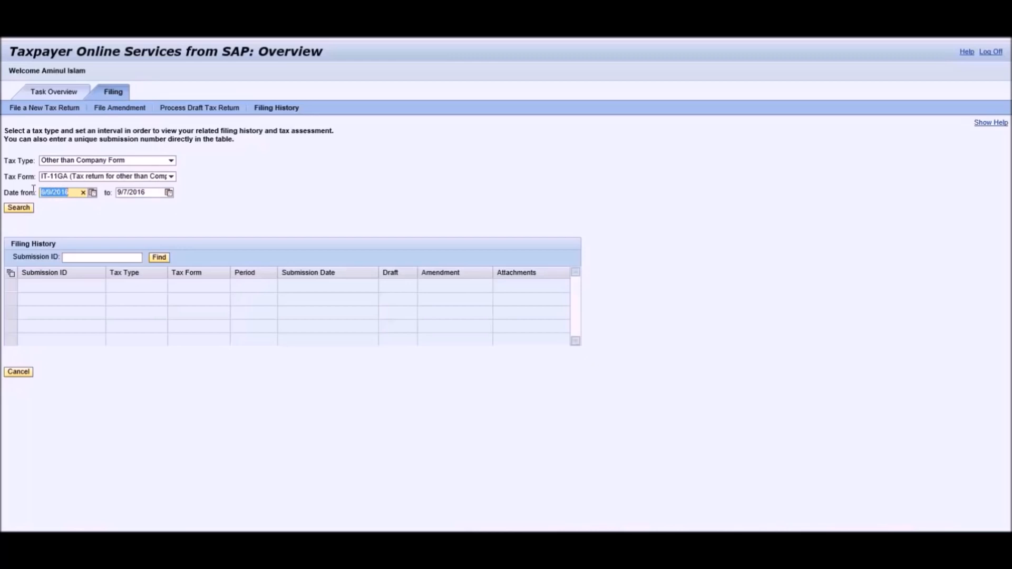
{"action": "left_click_drag", "start_coordinate": [149, 193], "coordinate": [109, 192]}
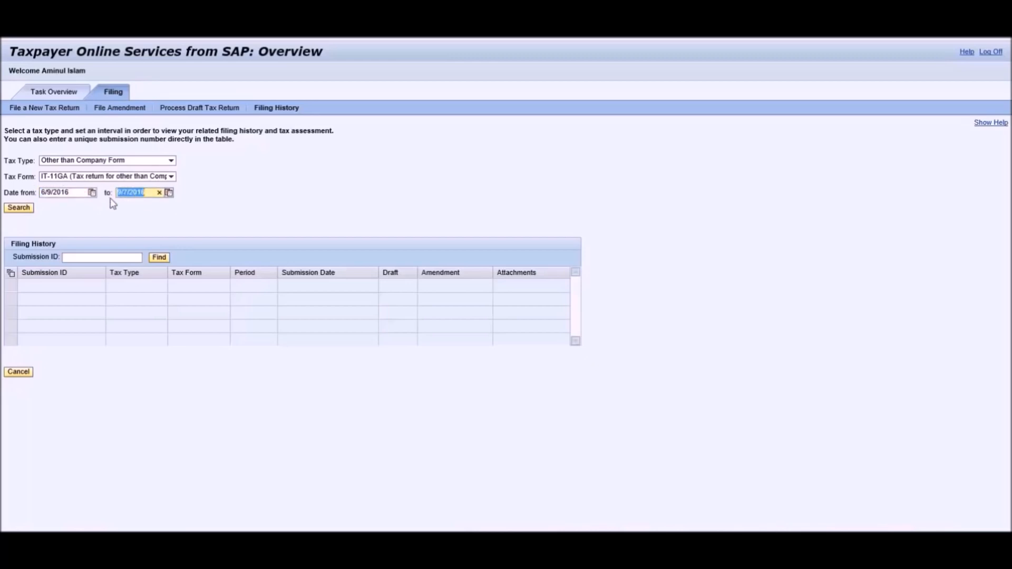
{"action": "left_click", "coordinate": [24, 210]}
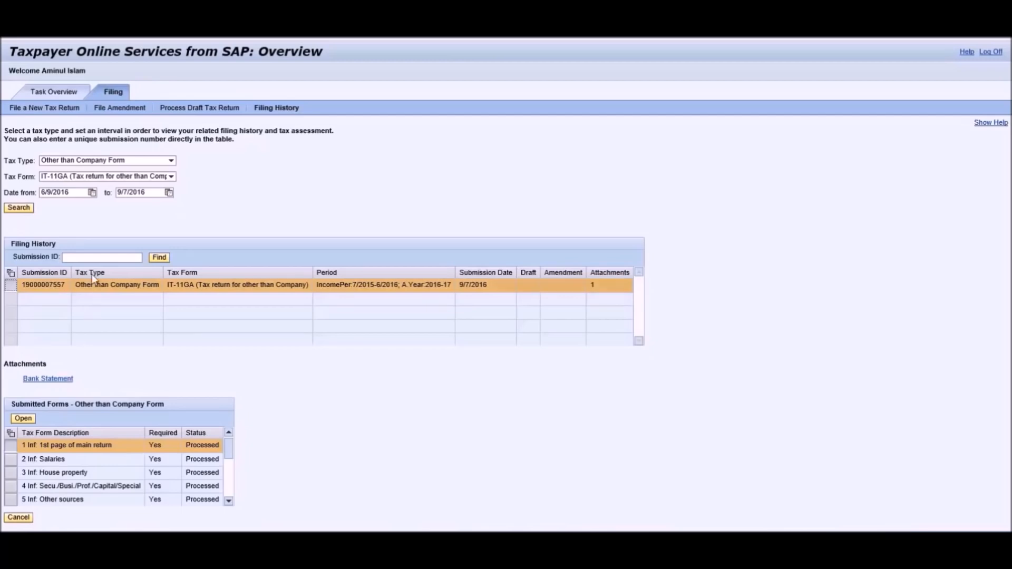
Find the IT-11GA filing by entering its submission number.
{"action": "left_click", "coordinate": [93, 258]}
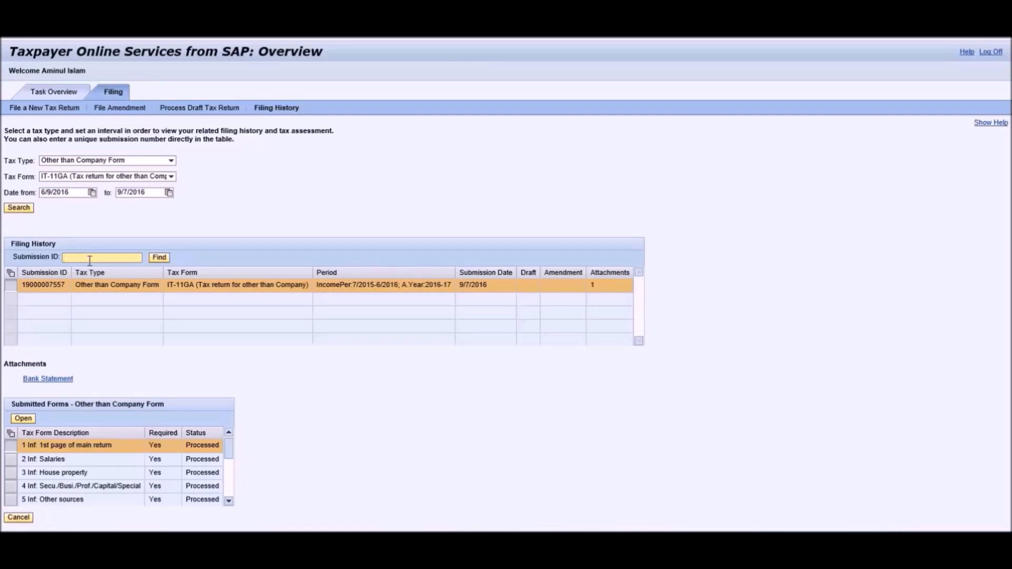
{"action": "left_click", "coordinate": [166, 259]}
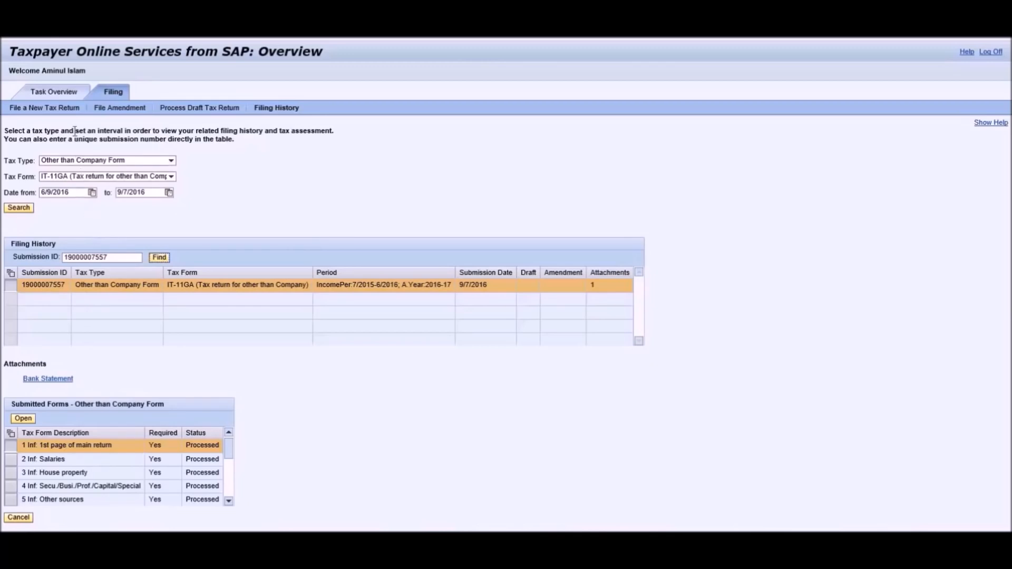
On the Task Overview, search correspondence in the date range to list the 9/7/2016 Income Tax Certificate.
{"action": "left_click", "coordinate": [64, 93]}
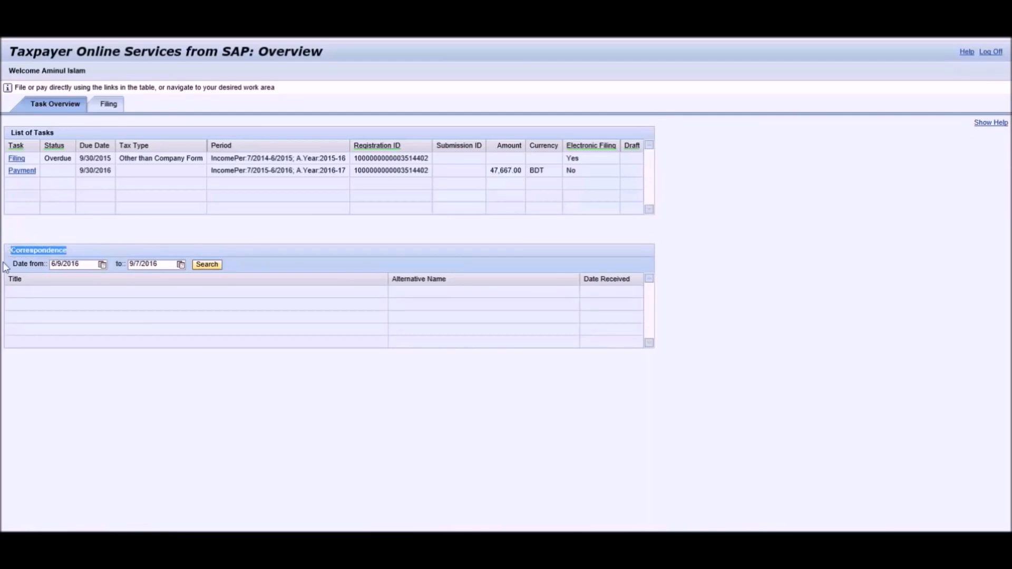
{"action": "left_click", "coordinate": [43, 290]}
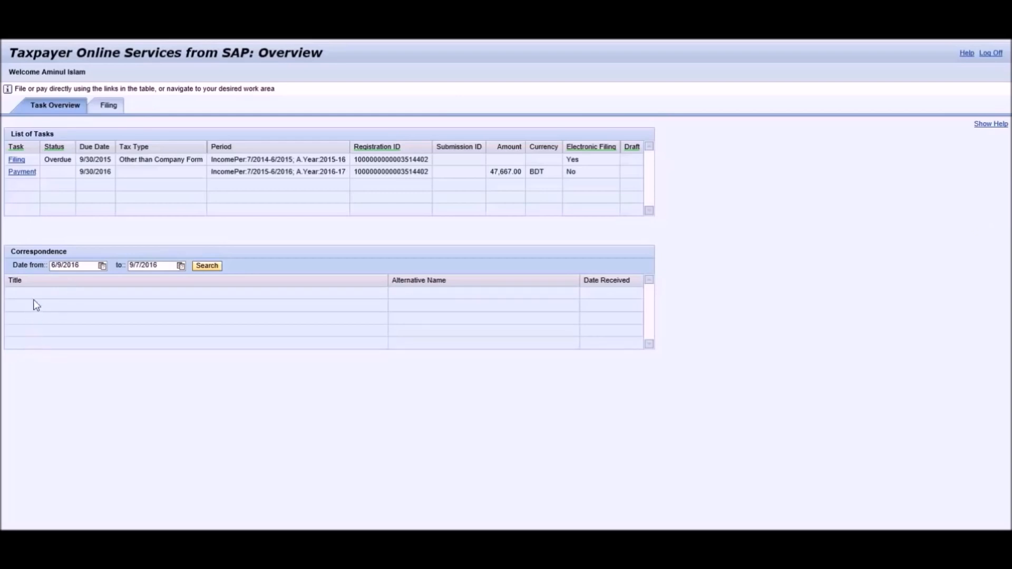
{"action": "left_click_drag", "start_coordinate": [79, 265], "coordinate": [72, 267]}
{"action": "left_click_drag", "start_coordinate": [158, 266], "coordinate": [127, 268]}
{"action": "left_click", "coordinate": [207, 265]}
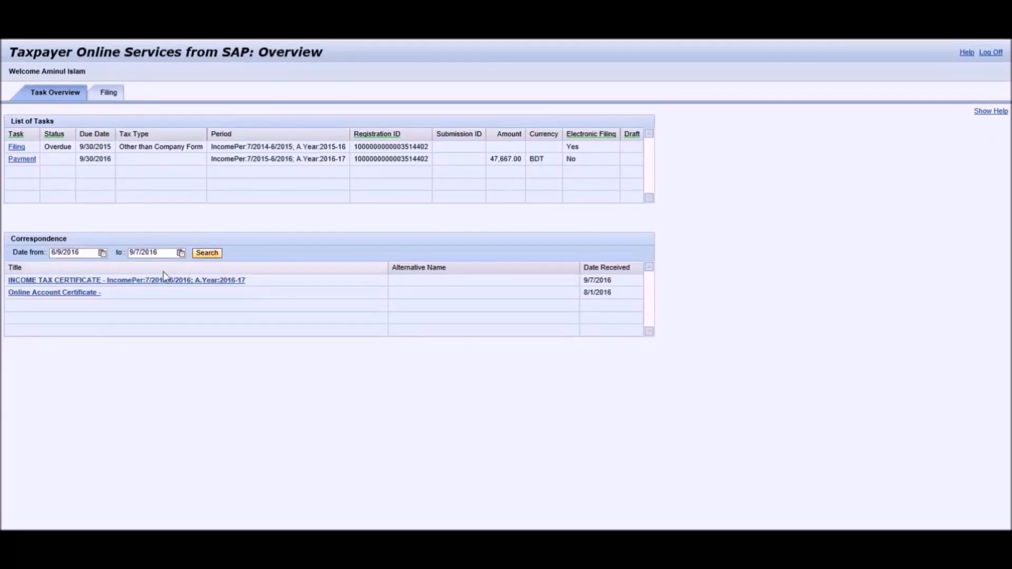
Open the INCOME TAX CERTIFICATE PDF in a maximized Adobe Reader window.
{"action": "left_click", "coordinate": [97, 283]}
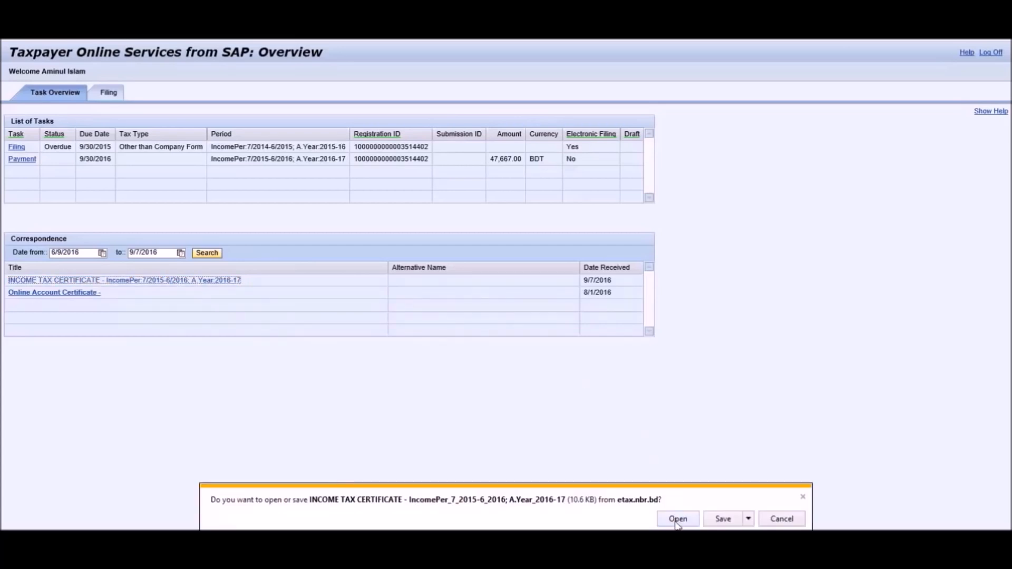
{"action": "left_click", "coordinate": [677, 519]}
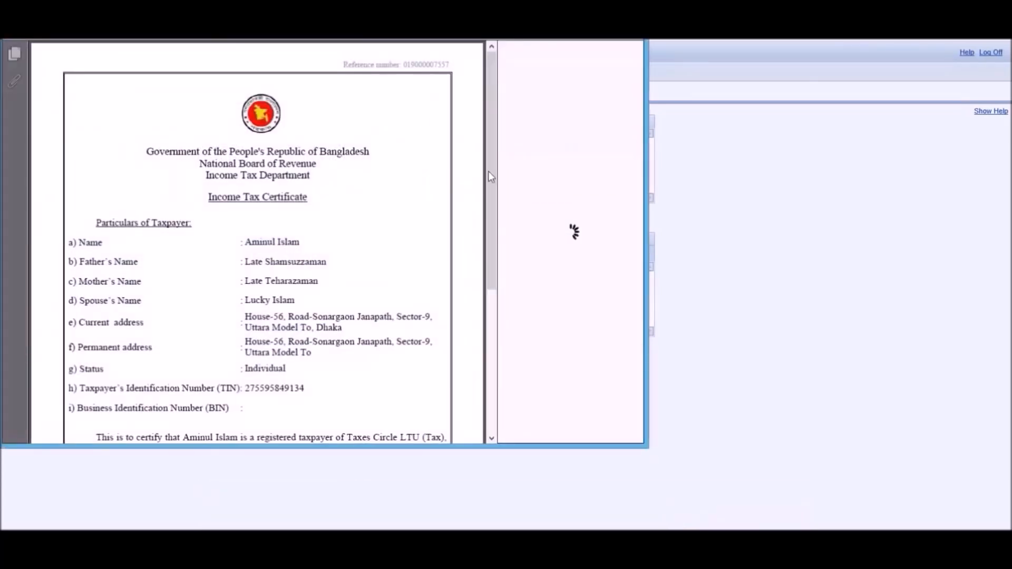
{"action": "left_click_drag", "start_coordinate": [316, 1], "coordinate": [463, 87]}
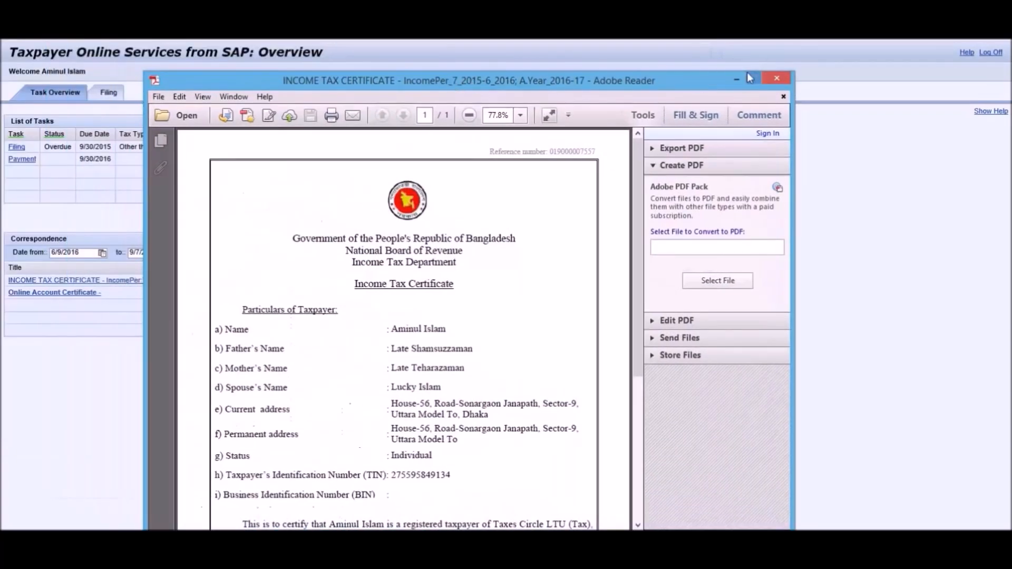
{"action": "left_click", "coordinate": [757, 78]}
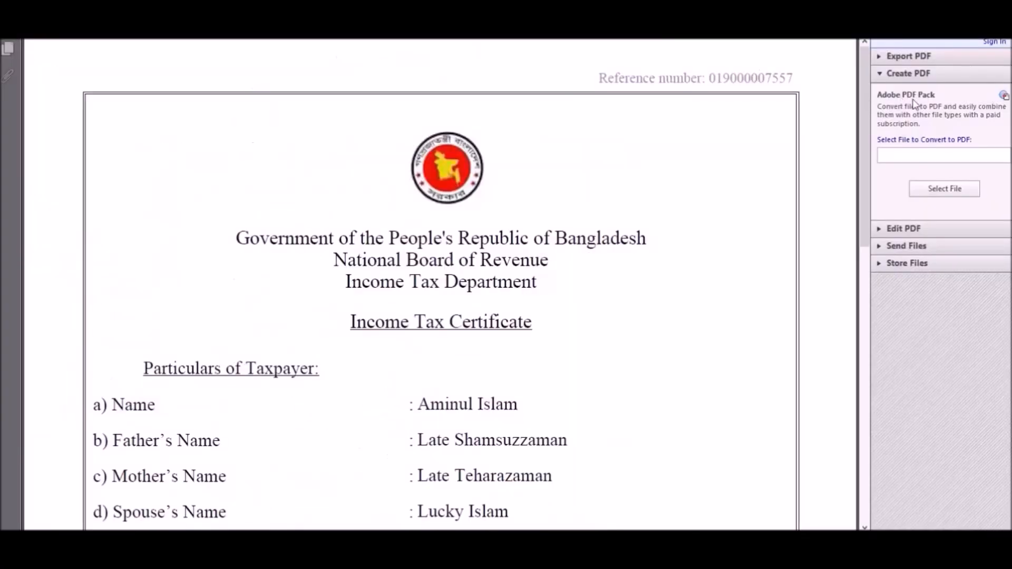
Scroll through the certificate's taxpayer particulars and certification paragraph.
{"action": "left_click_drag", "start_coordinate": [863, 119], "coordinate": [868, 191]}
{"action": "scroll", "coordinate": [870, 197], "scroll_direction": "down", "scroll_amount": 2}
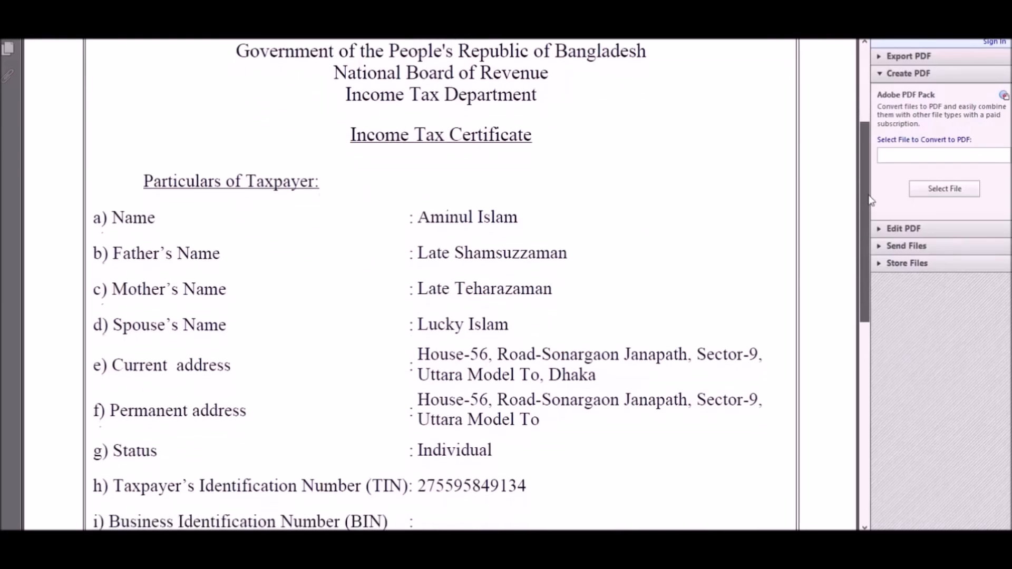
{"action": "scroll", "coordinate": [873, 210], "scroll_direction": "down", "scroll_amount": 3}
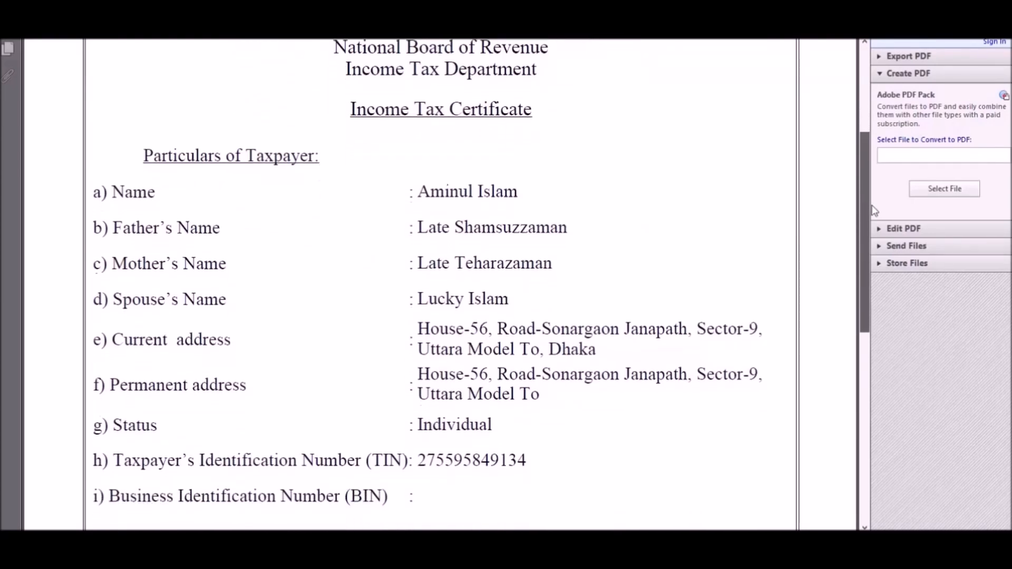
{"action": "scroll", "coordinate": [879, 232], "scroll_direction": "down", "scroll_amount": 7}
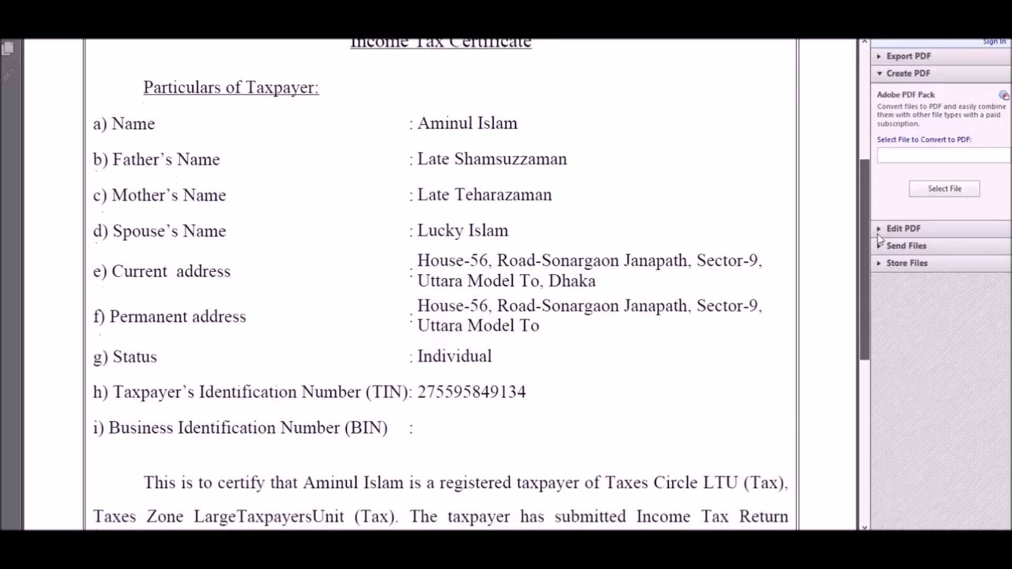
{"action": "scroll", "coordinate": [881, 271], "scroll_direction": "down", "scroll_amount": 2}
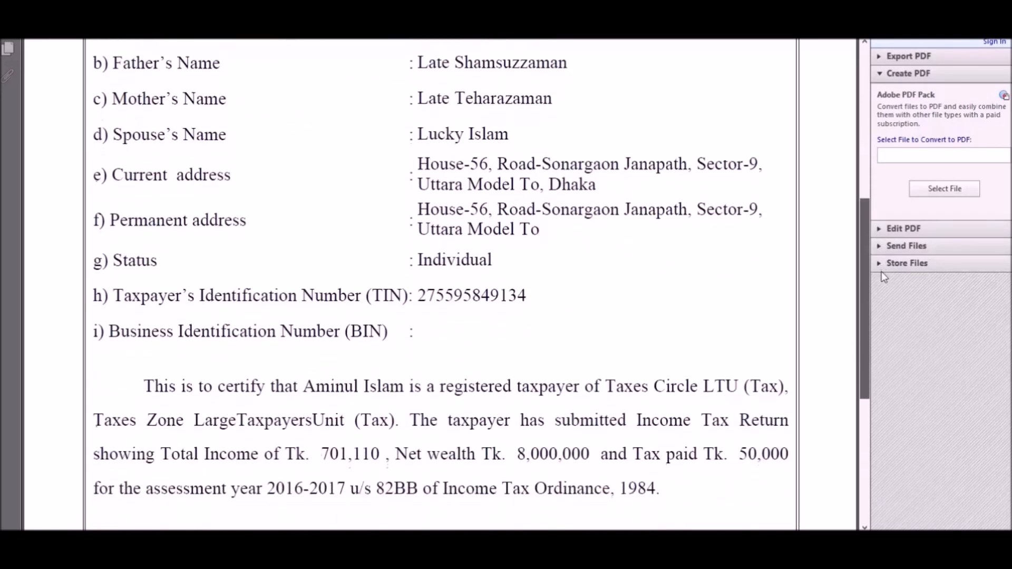
{"action": "scroll", "coordinate": [884, 237], "scroll_direction": "up", "scroll_amount": 15}
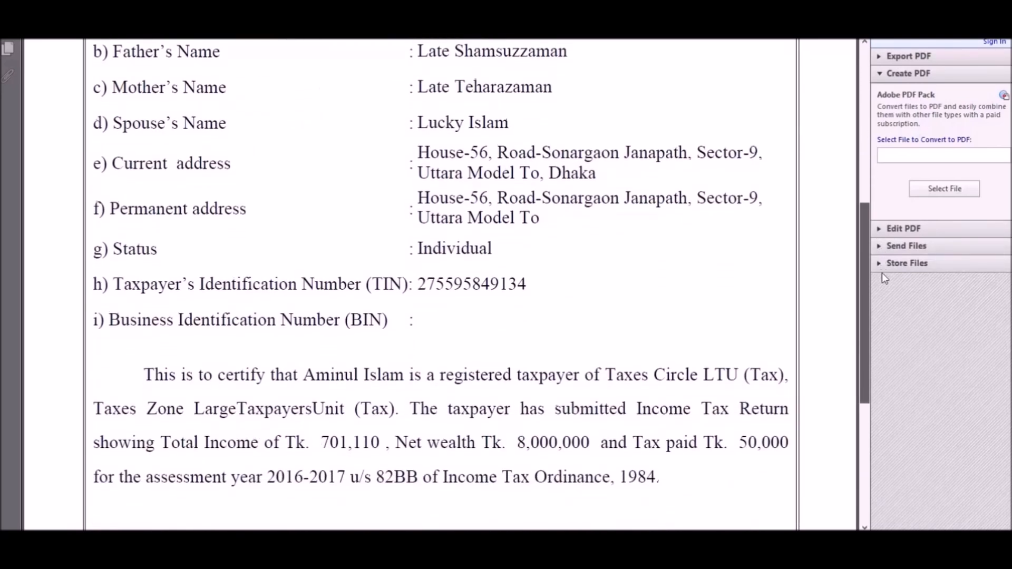
{"action": "scroll", "coordinate": [881, 185], "scroll_direction": "up", "scroll_amount": 9}
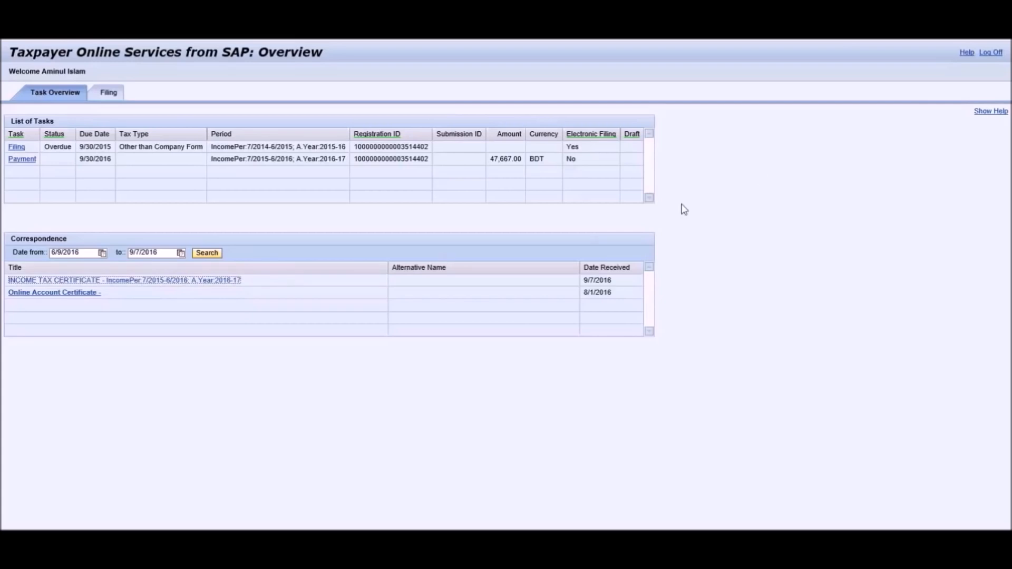
Log off Taxpayer Online Services and confirm with OK.
{"action": "left_click", "coordinate": [993, 54]}
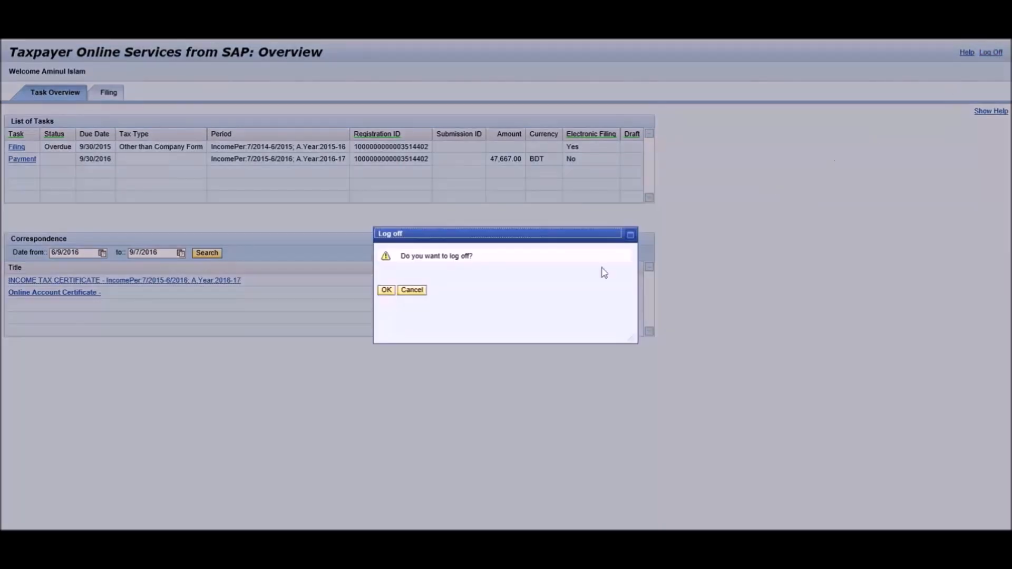
{"action": "left_click", "coordinate": [386, 291]}
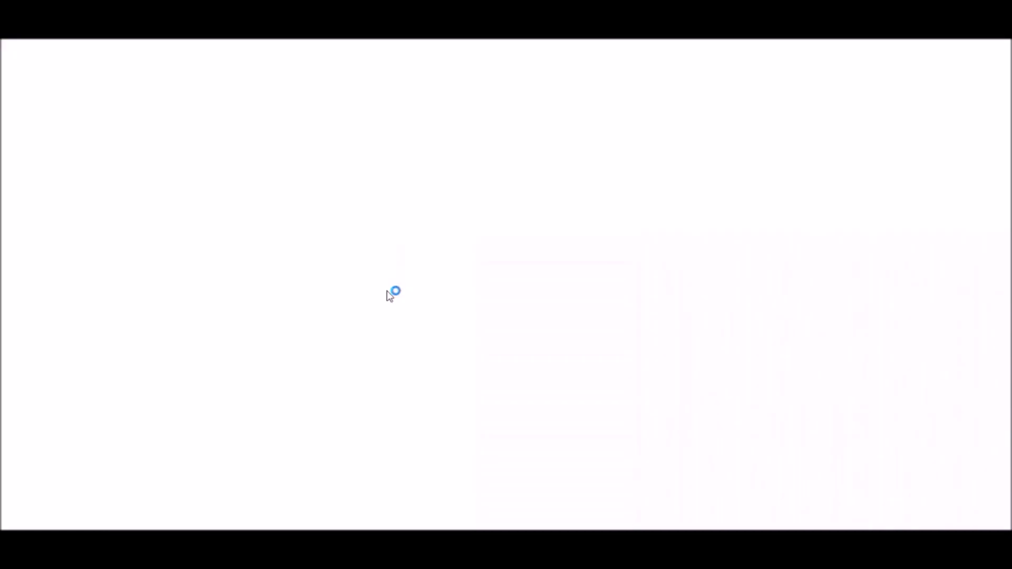